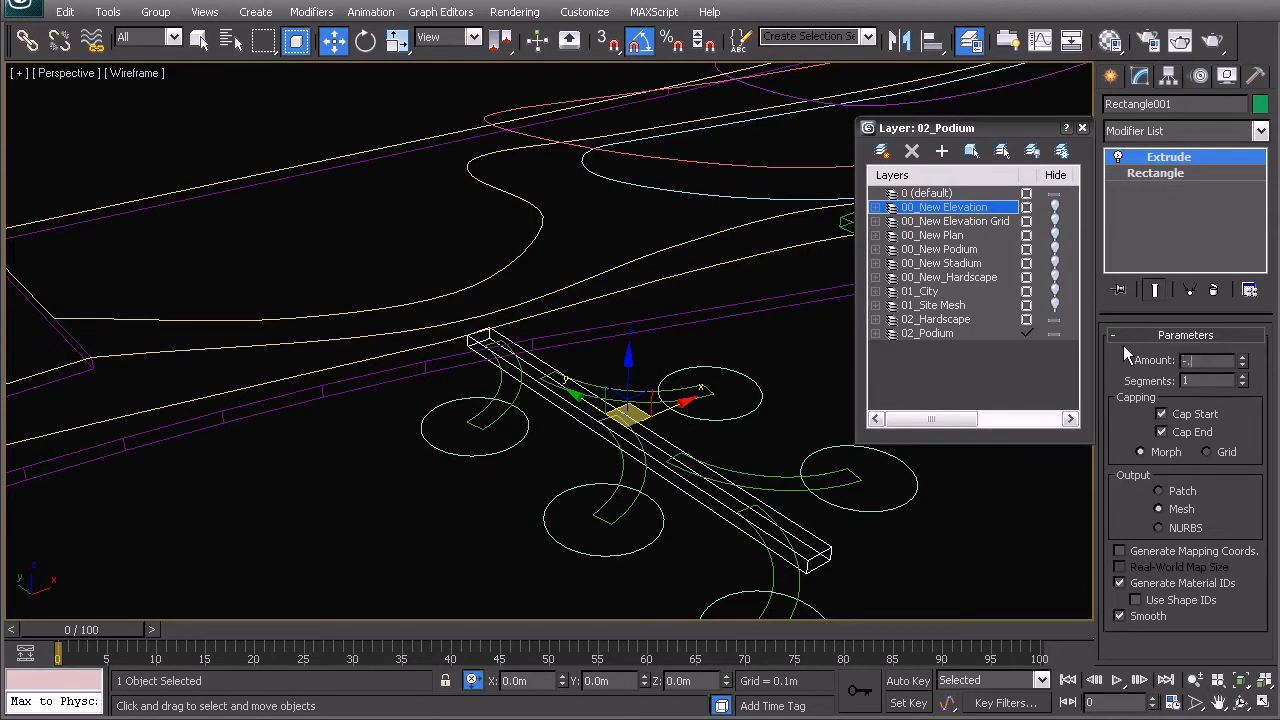
Set the extrusion amount of the straight rectangular walkway to -0.3 m.
{"action": "key", "text": "Return"}
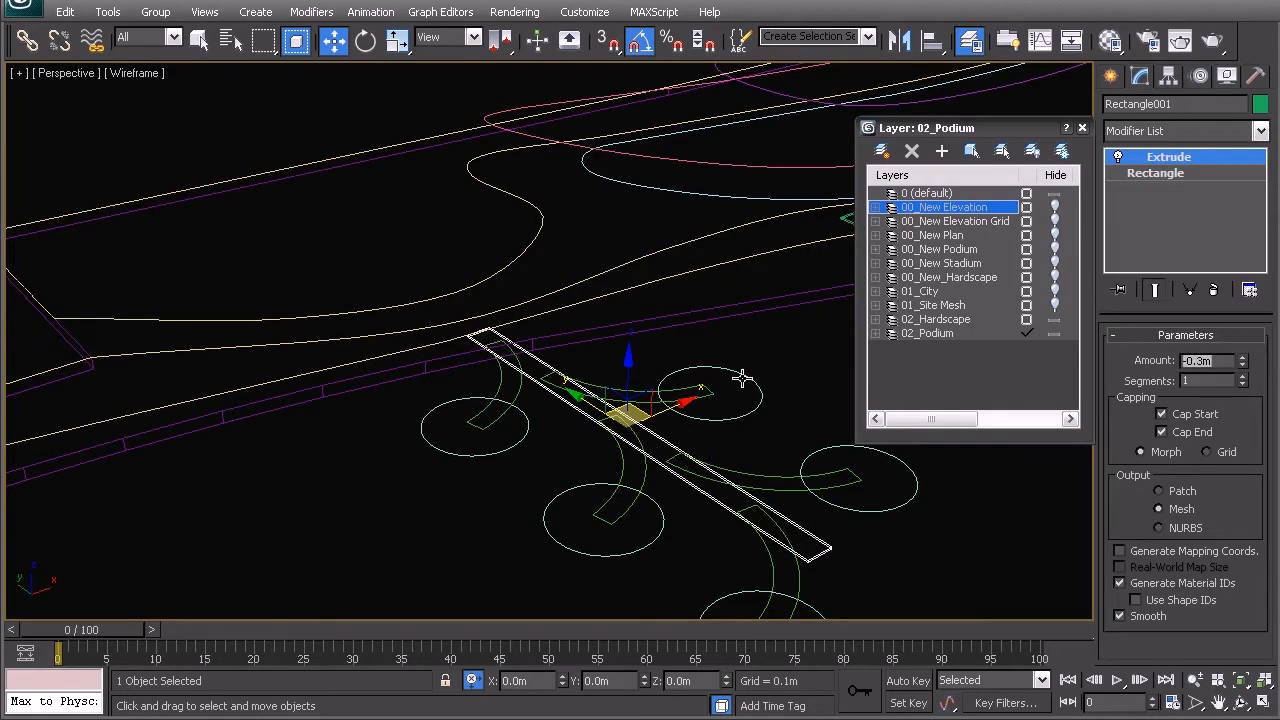
{"action": "middle_click_drag", "start_coordinate": [576, 441], "coordinate": [576, 409]}
{"action": "left_click", "coordinate": [526, 425]}
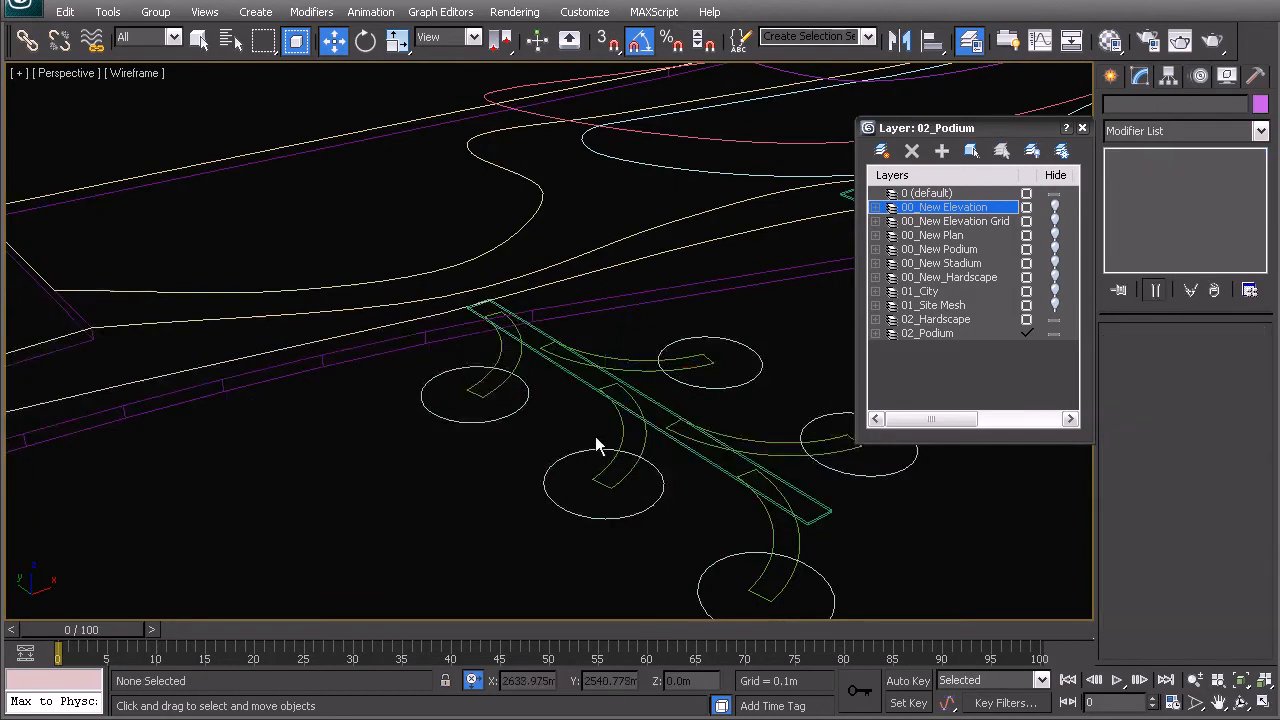
Copy the straight walkway's Extrude modifier and paste it as an instance onto the curved arc branches.
{"action": "left_click", "coordinate": [657, 404]}
{"action": "right_click", "coordinate": [1158, 170]}
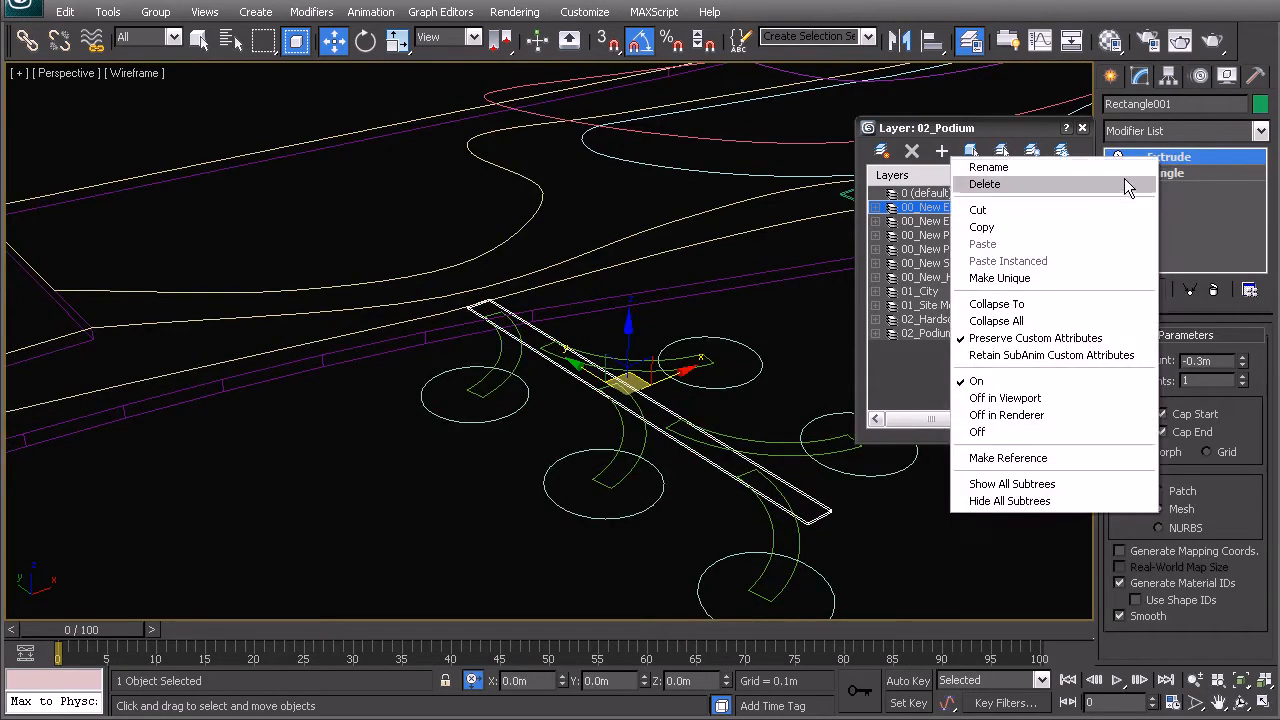
{"action": "left_click", "coordinate": [1073, 223]}
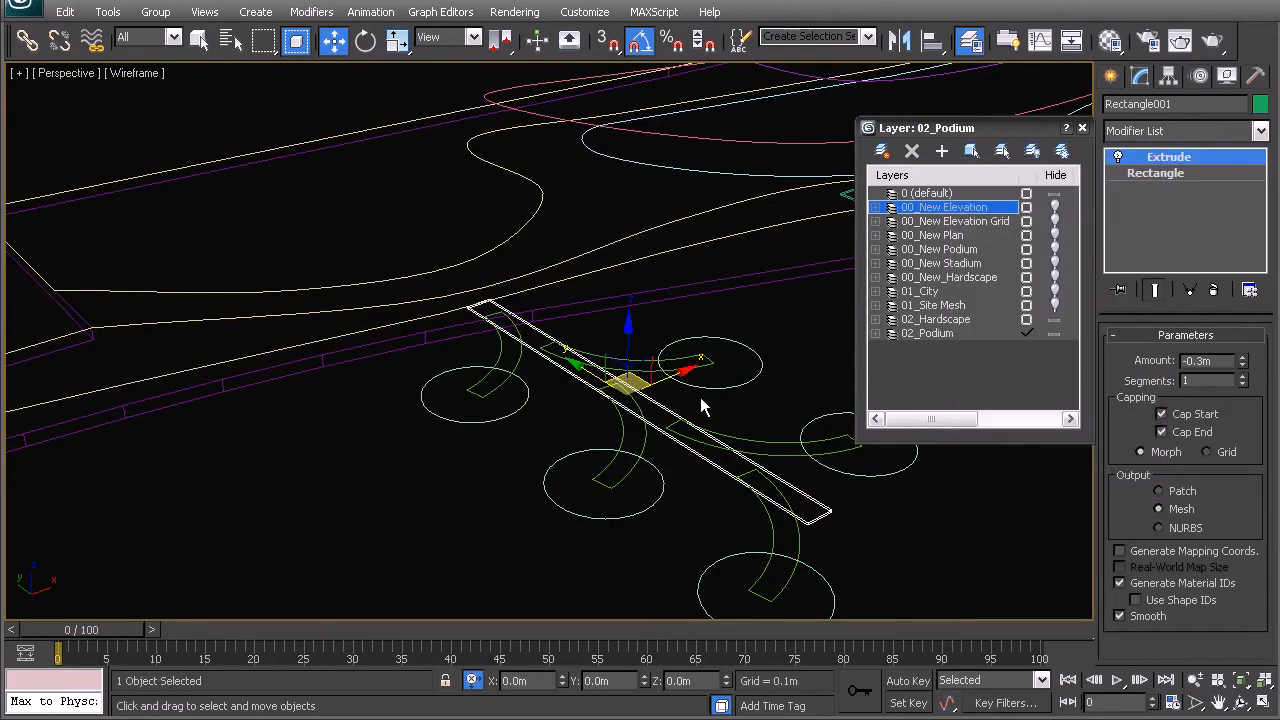
{"action": "left_click", "coordinate": [645, 437]}
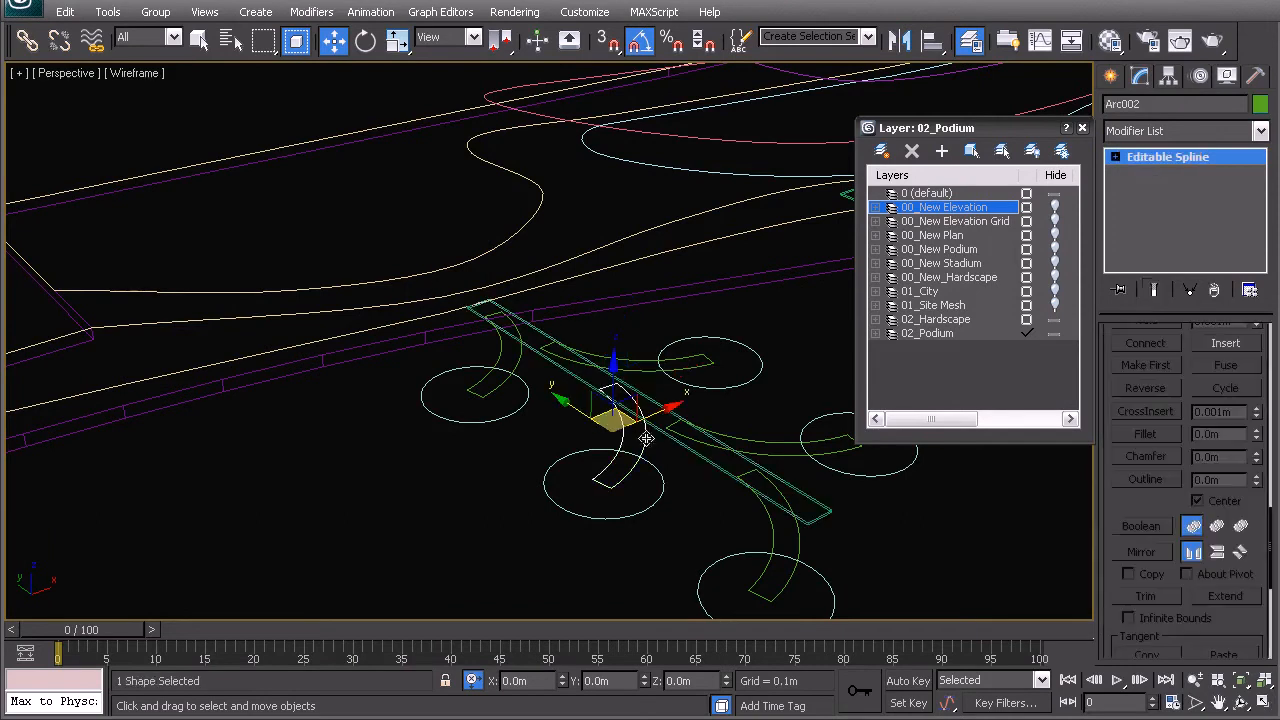
{"action": "right_click", "coordinate": [1160, 166]}
{"action": "left_click", "coordinate": [1108, 191]}
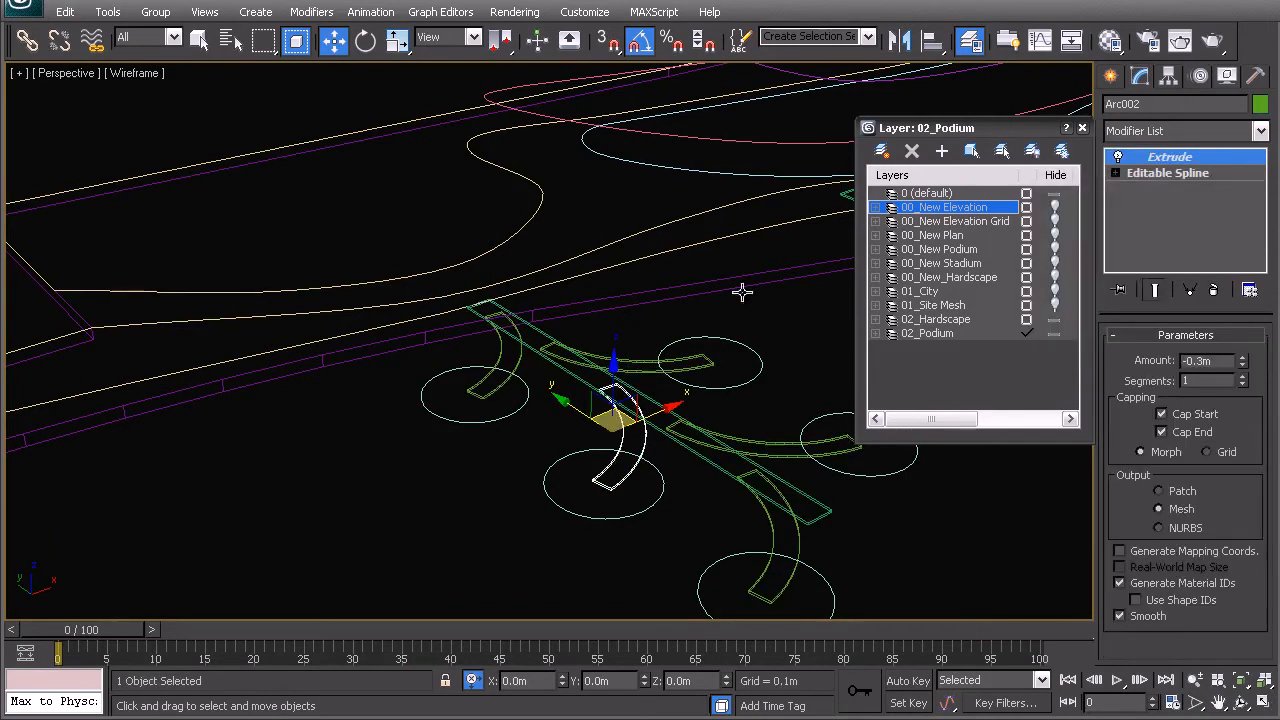
Select all five straight walkways along the podium edge and raise them slightly along Z.
{"action": "middle_click_drag", "start_coordinate": [567, 340], "coordinate": [564, 313]}
{"action": "left_click", "coordinate": [641, 374]}
{"action": "scroll", "coordinate": [606, 397], "scroll_direction": "down", "scroll_amount": 2}
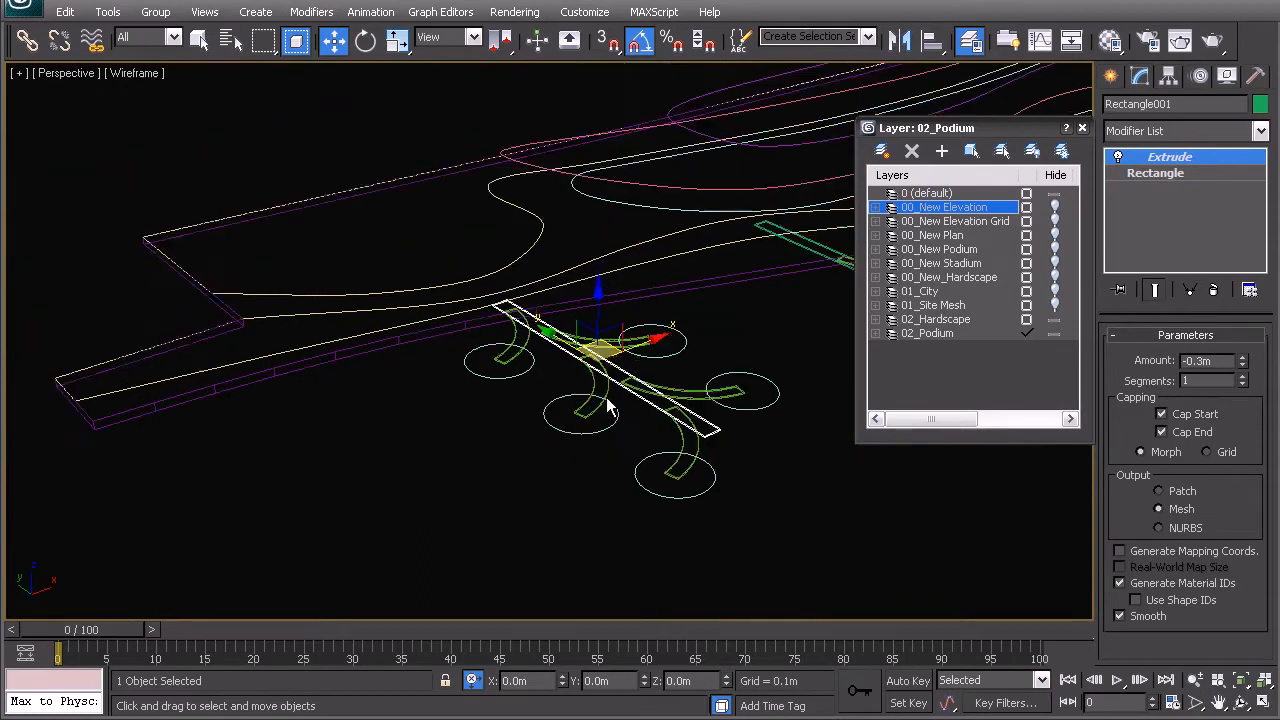
{"action": "scroll", "coordinate": [594, 394], "scroll_direction": "up", "scroll_amount": 4}
{"action": "scroll", "coordinate": [672, 427], "scroll_direction": "up", "scroll_amount": 1}
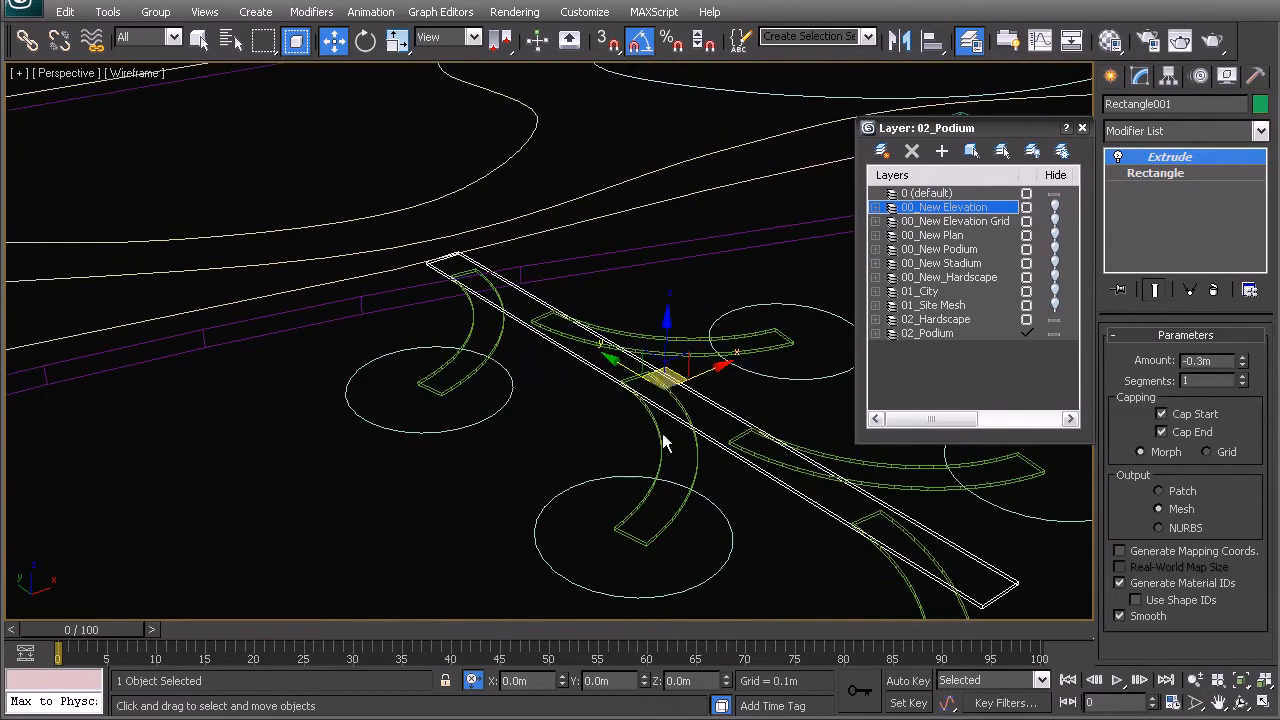
{"action": "key", "text": "F3"}
{"action": "key", "text": "F3"}
{"action": "scroll", "coordinate": [674, 404], "scroll_direction": "down", "scroll_amount": 2}
{"action": "scroll", "coordinate": [674, 404], "scroll_direction": "down", "scroll_amount": 3}
{"action": "middle_click_drag", "start_coordinate": [627, 370], "coordinate": [478, 444]}
{"action": "left_click", "coordinate": [672, 358], "text": "ctrl"}
{"action": "middle_click_drag", "start_coordinate": [731, 381], "coordinate": [503, 481]}
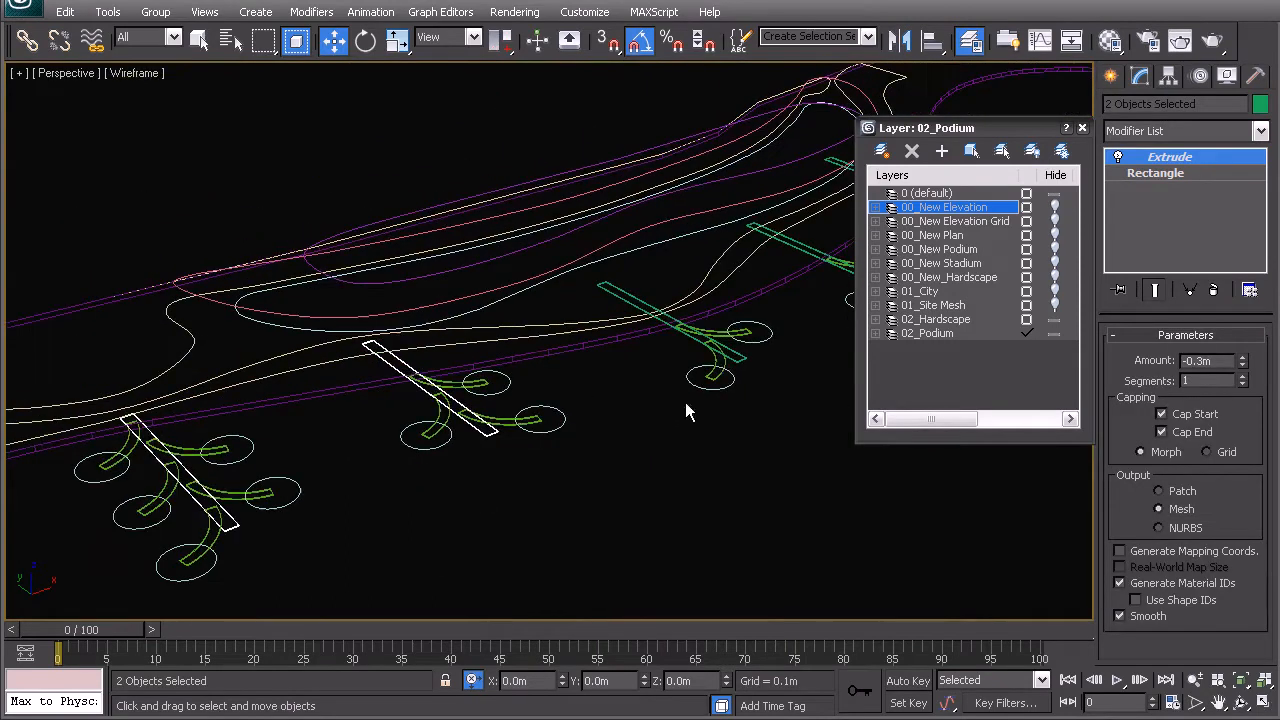
{"action": "left_click", "coordinate": [742, 362], "text": "ctrl"}
{"action": "middle_click_drag", "start_coordinate": [771, 378], "coordinate": [462, 492]}
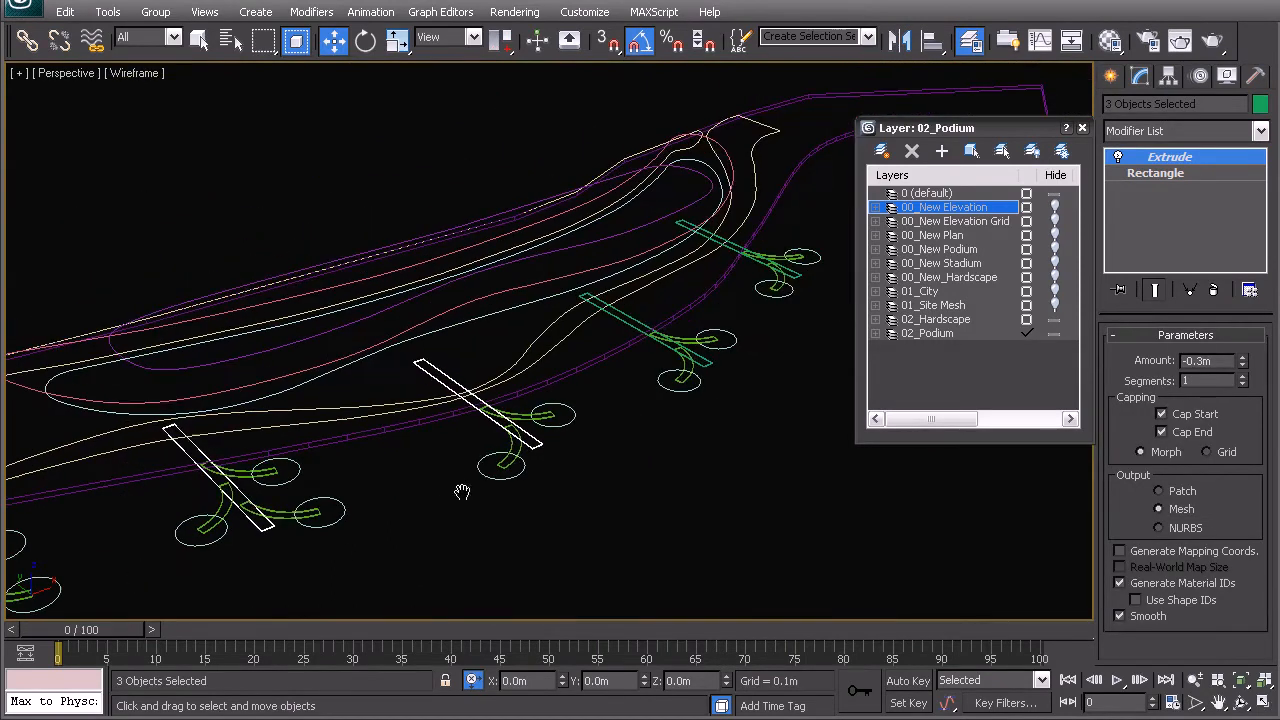
{"action": "left_click", "coordinate": [714, 362], "text": "ctrl"}
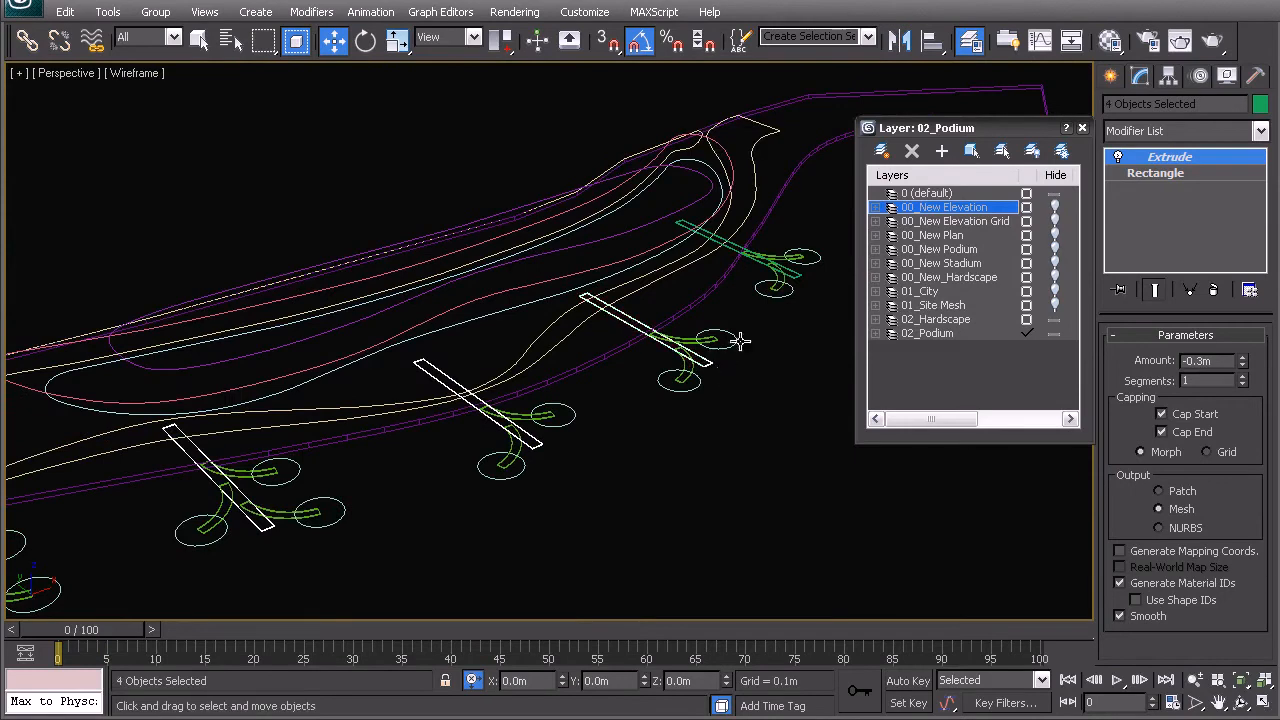
{"action": "left_click", "coordinate": [798, 262], "text": "ctrl"}
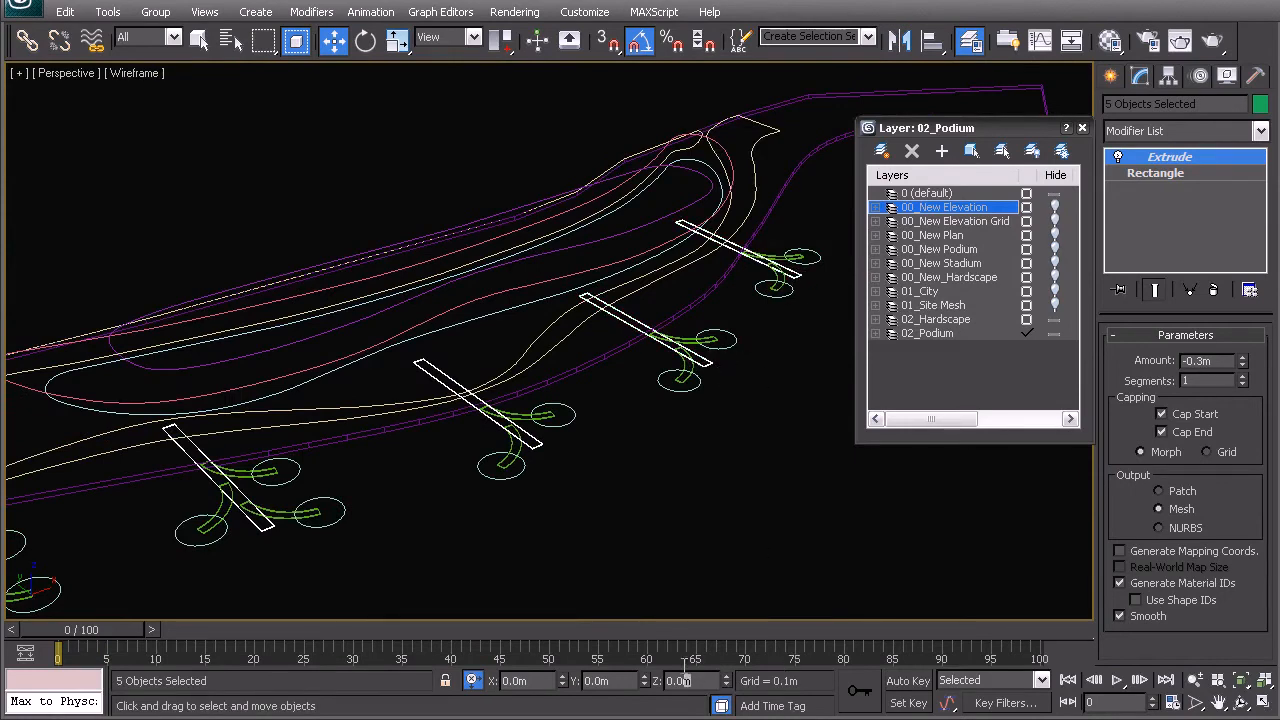
{"action": "key", "text": "Return"}
{"action": "left_click", "coordinate": [702, 570]}
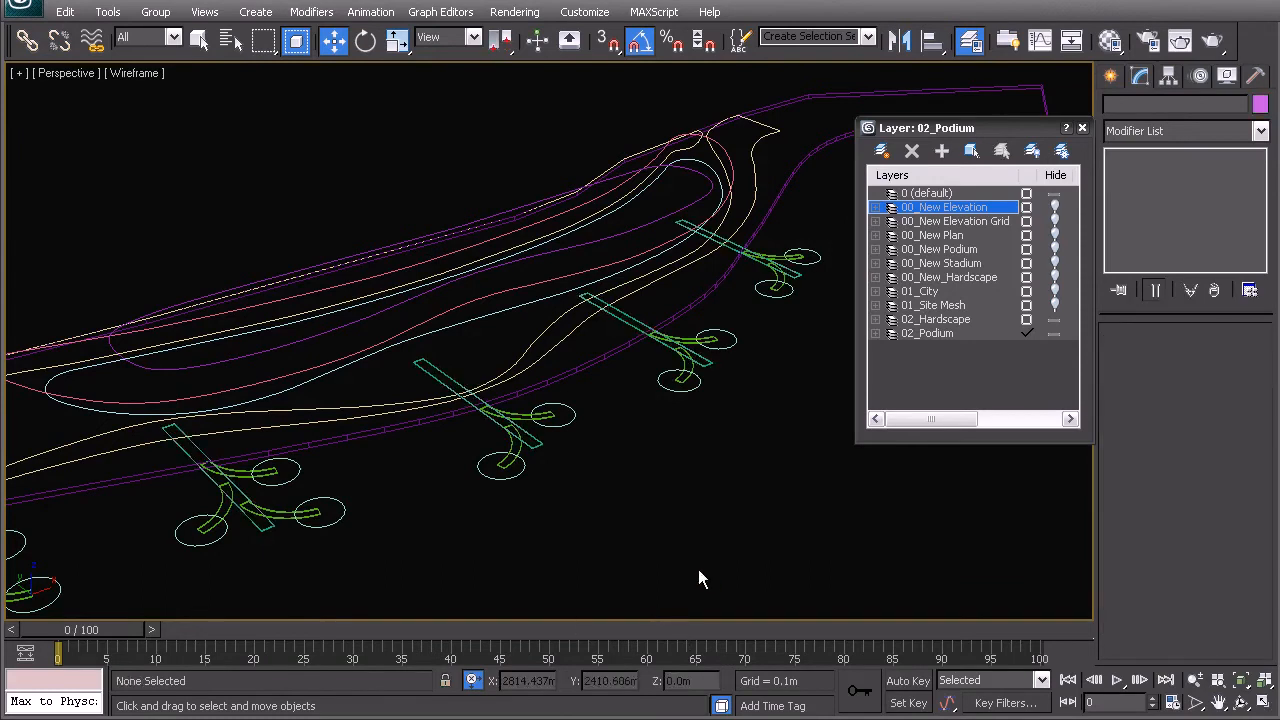
Apply an Extrude modifier of -0.5 m to the circular platforms at the ends of the curved branches.
{"action": "scroll", "coordinate": [455, 485], "scroll_direction": "up", "scroll_amount": 5}
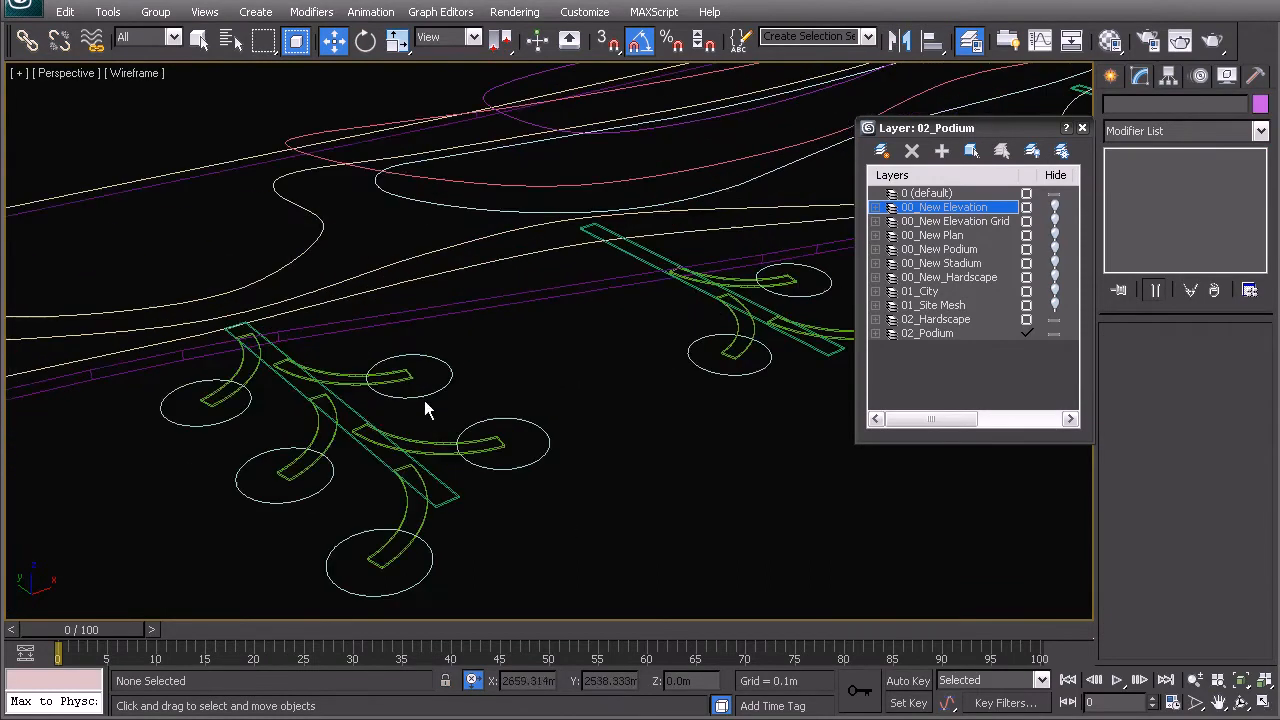
{"action": "left_click", "coordinate": [410, 397]}
{"action": "scroll", "coordinate": [448, 406], "scroll_direction": "up", "scroll_amount": 2}
{"action": "left_click", "coordinate": [1141, 131]}
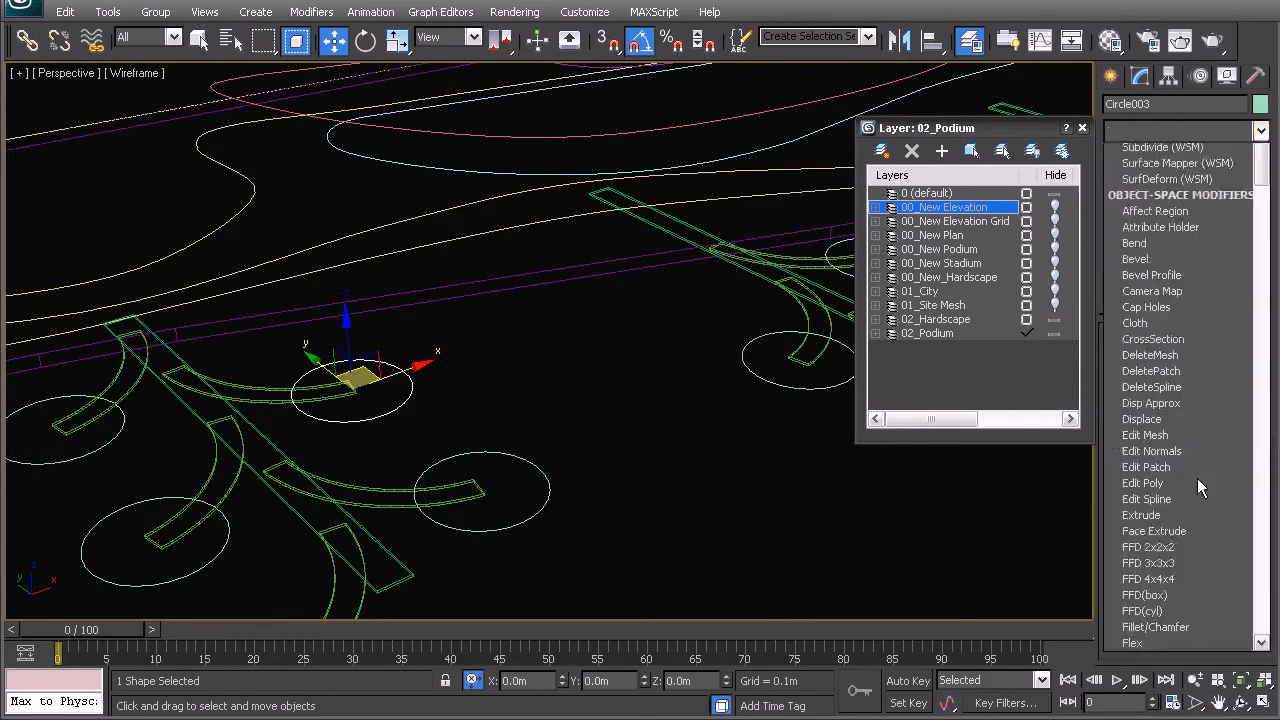
{"action": "key", "text": "e"}
{"action": "key", "text": "Return"}
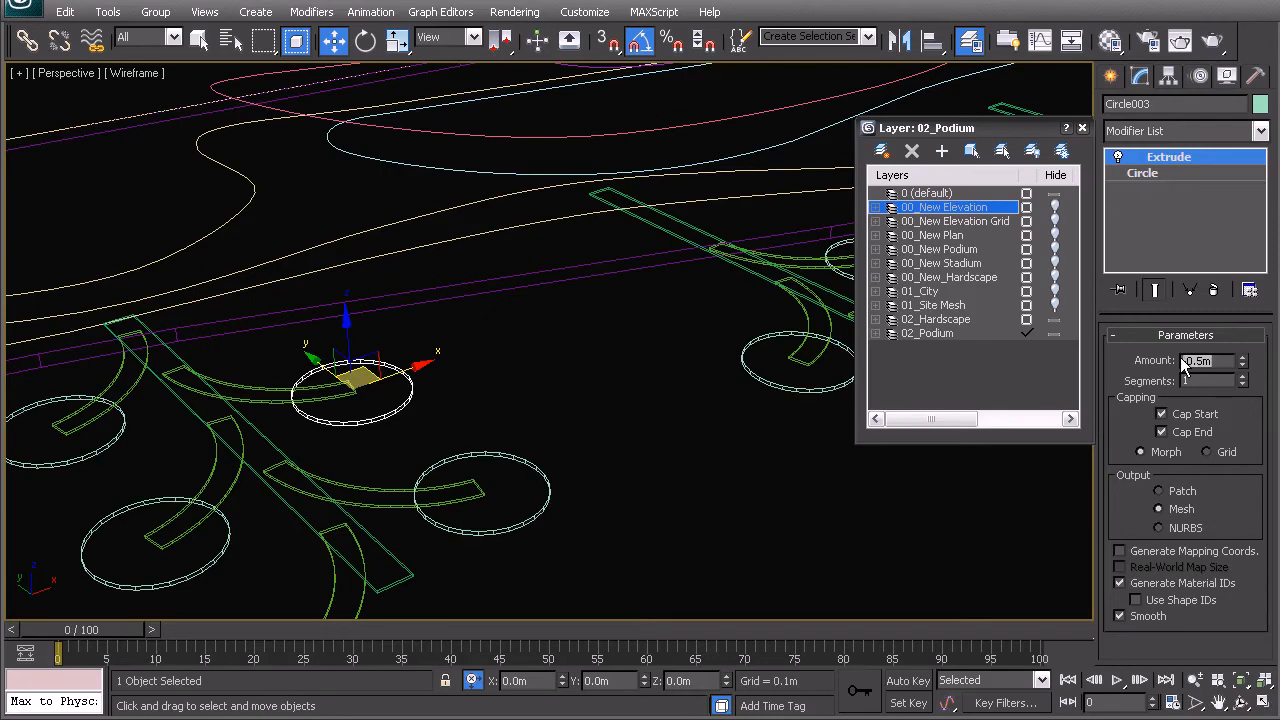
{"action": "middle_click_drag", "start_coordinate": [524, 345], "coordinate": [629, 314]}
{"action": "left_click", "coordinate": [580, 366]}
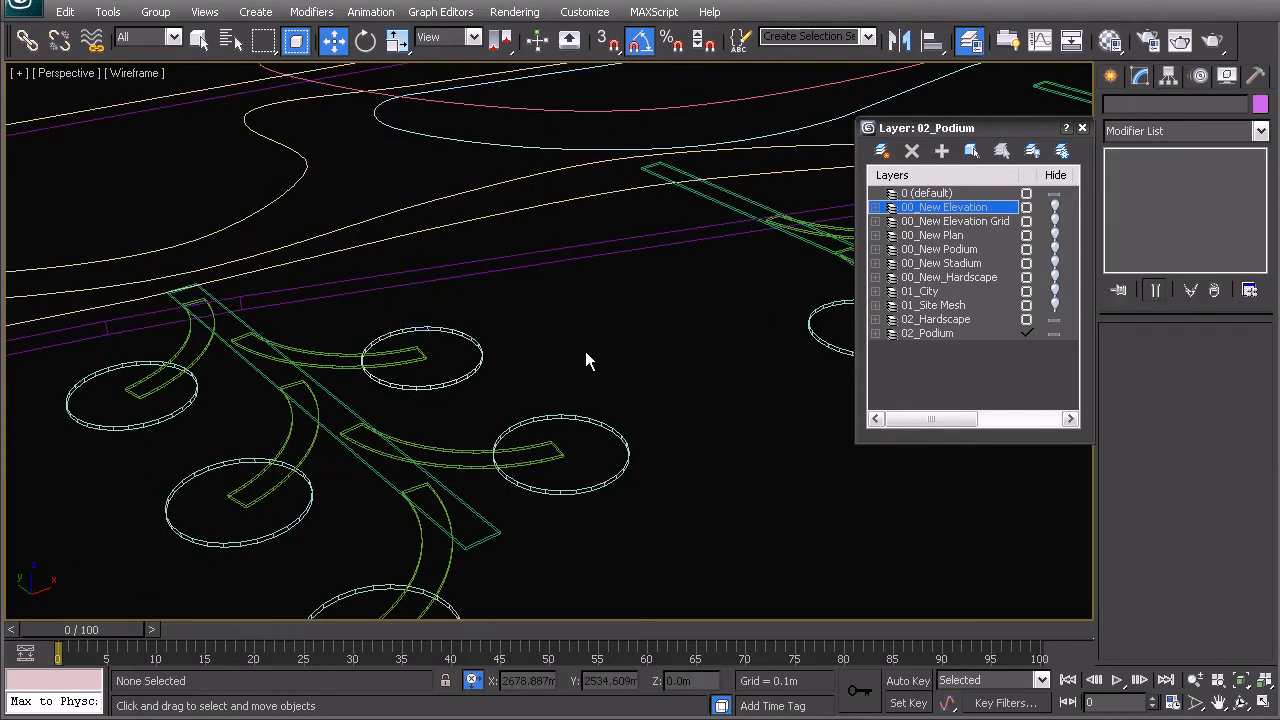
Examine in shaded view how the straight walkway, curved branches and circular platforms overlap.
{"action": "key", "text": "F3"}
{"action": "middle_click_drag", "start_coordinate": [571, 366], "coordinate": [638, 286]}
{"action": "scroll", "coordinate": [575, 414], "scroll_direction": "up", "scroll_amount": 5}
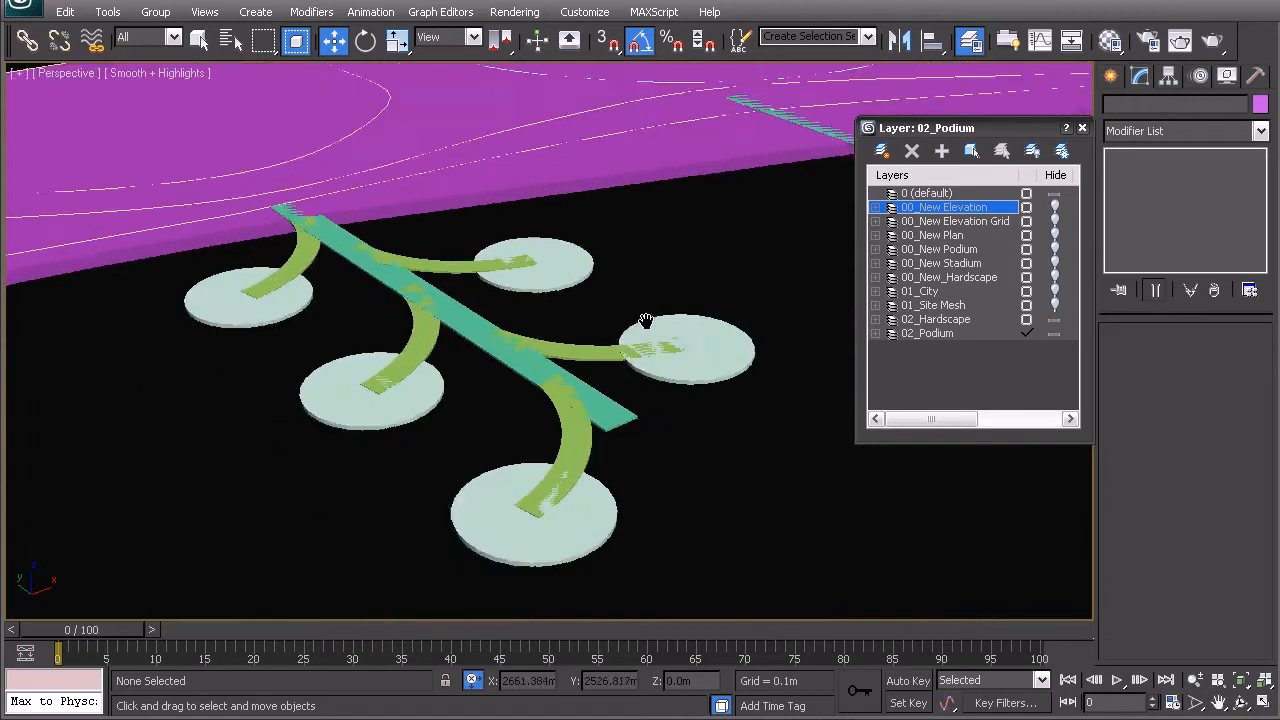
{"action": "left_click", "coordinate": [585, 444]}
{"action": "key", "text": "z"}
{"action": "middle_click_drag", "start_coordinate": [583, 443], "coordinate": [554, 376], "text": "alt"}
{"action": "scroll", "coordinate": [583, 406], "scroll_direction": "up", "scroll_amount": 2}
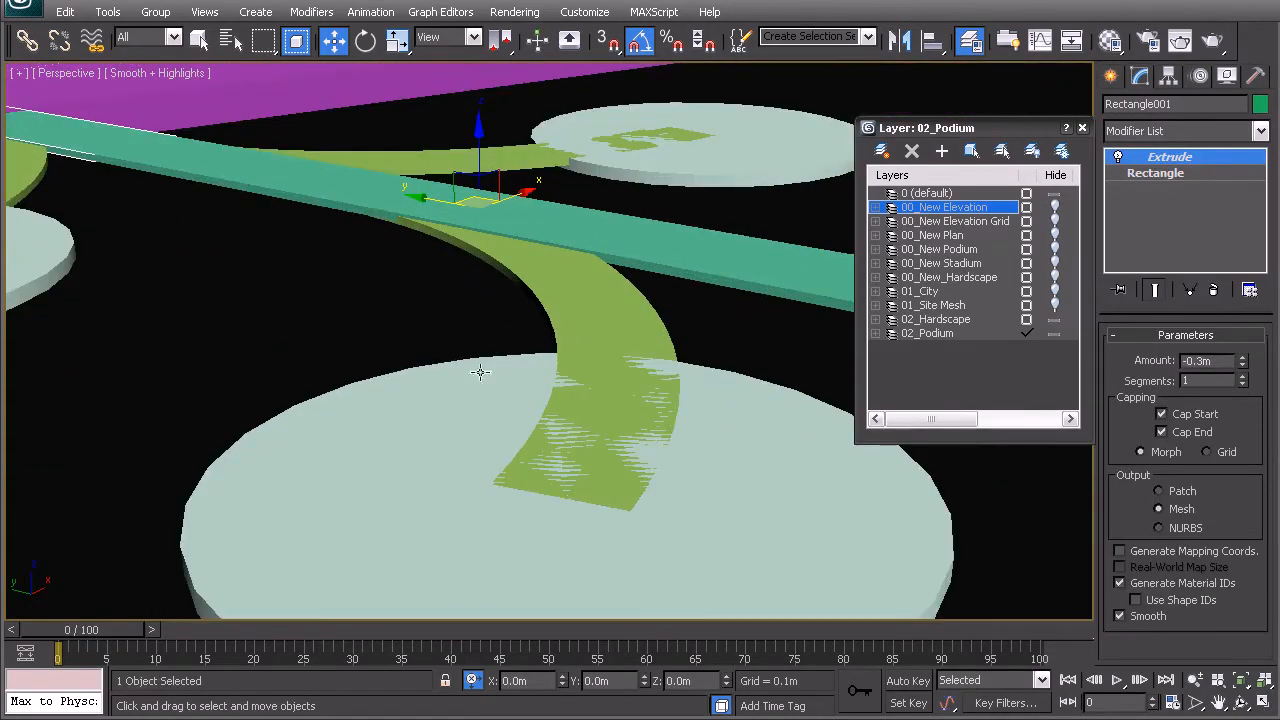
Select all fourteen circular platforms across the five walkway groups and offset them vertically along Z.
{"action": "left_click", "coordinate": [699, 412]}
{"action": "scroll", "coordinate": [720, 142], "scroll_direction": "down", "scroll_amount": 5}
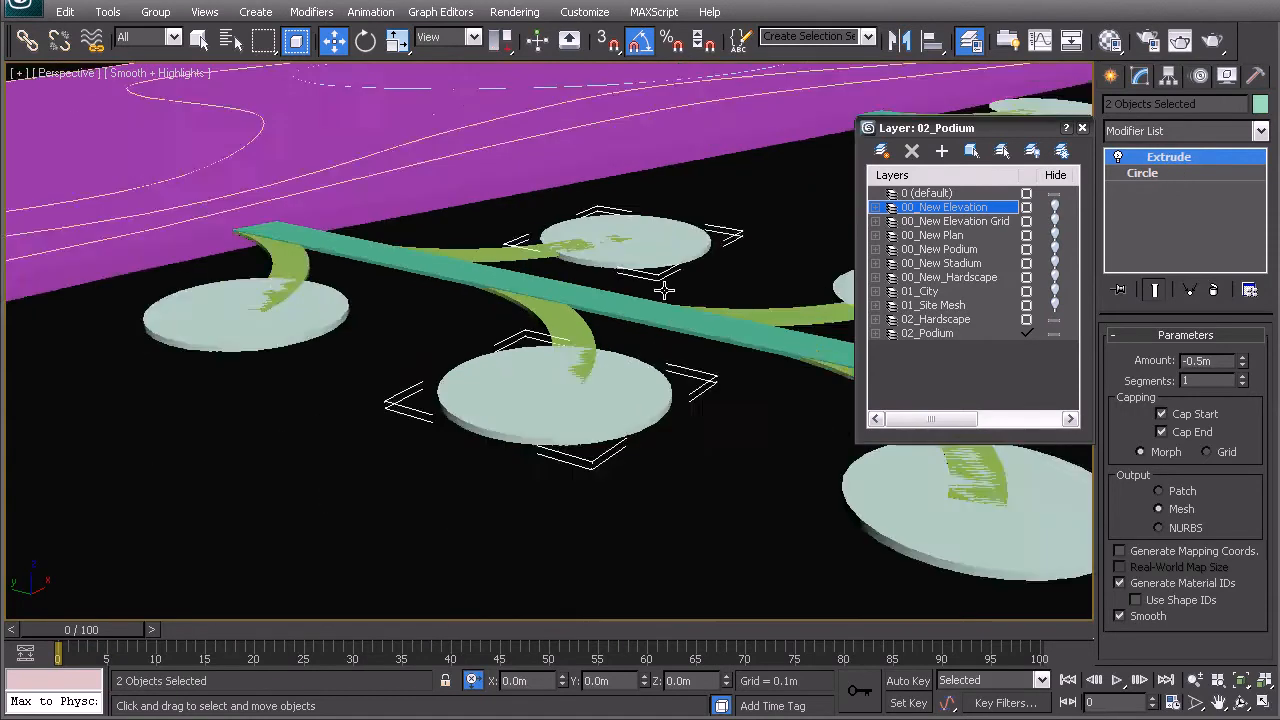
{"action": "left_click", "coordinate": [600, 265], "text": "ctrl"}
{"action": "left_click", "coordinate": [350, 325], "text": "ctrl"}
{"action": "left_click", "coordinate": [776, 455], "text": "ctrl"}
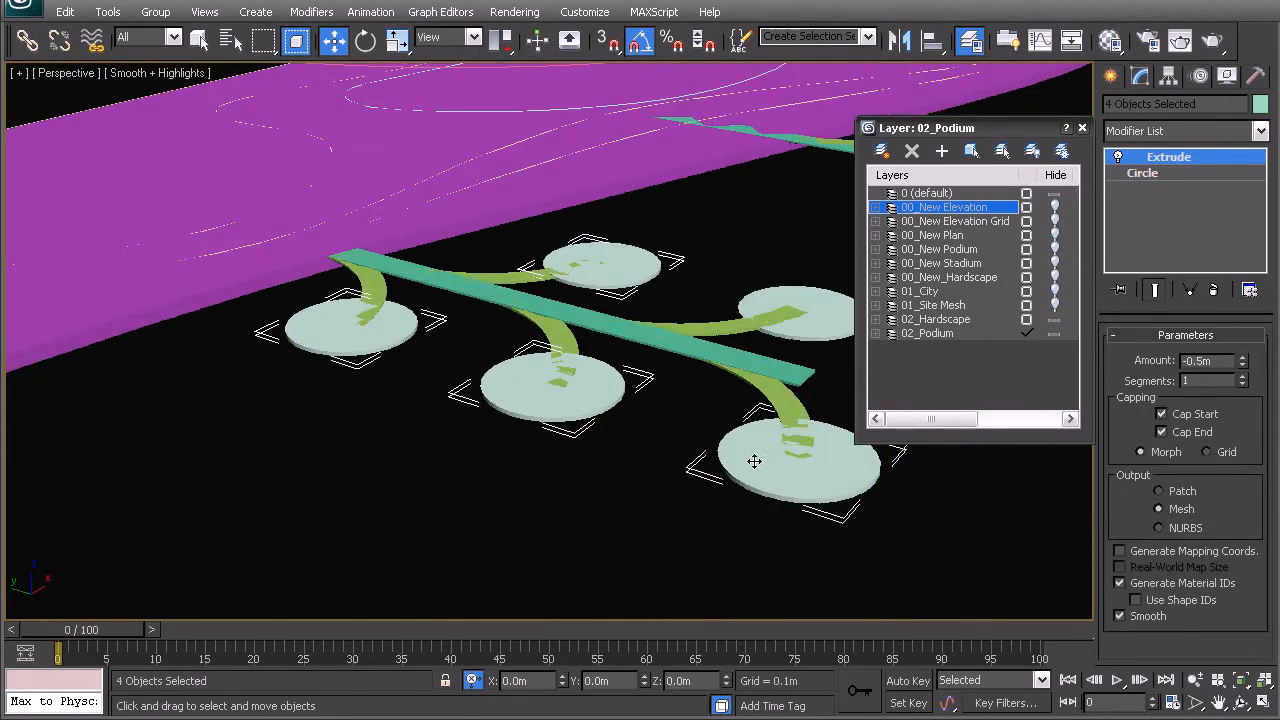
{"action": "left_click", "coordinate": [798, 326], "text": "ctrl"}
{"action": "middle_click_drag", "start_coordinate": [798, 326], "coordinate": [615, 290]}
{"action": "key", "text": "F3"}
{"action": "scroll", "coordinate": [466, 371], "scroll_direction": "down", "scroll_amount": 3}
{"action": "left_click", "coordinate": [624, 271], "text": "ctrl"}
{"action": "left_click", "coordinate": [596, 183], "text": "ctrl"}
{"action": "left_click", "coordinate": [508, 271], "text": "ctrl"}
{"action": "middle_click_drag", "start_coordinate": [615, 278], "coordinate": [520, 362], "text": "alt"}
{"action": "left_click", "coordinate": [520, 345], "text": "ctrl"}
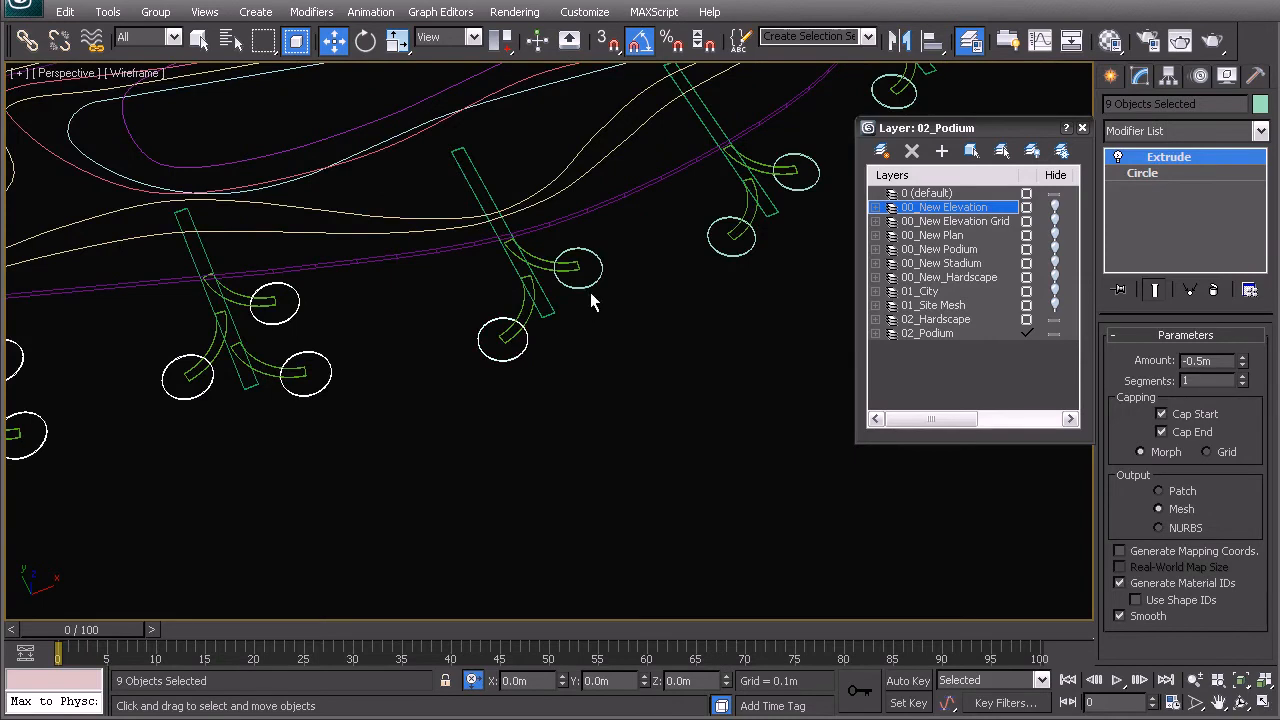
{"action": "middle_click_drag", "start_coordinate": [660, 267], "coordinate": [466, 418], "text": "alt"}
{"action": "left_click", "coordinate": [527, 400], "text": "ctrl"}
{"action": "left_click", "coordinate": [698, 245], "text": "ctrl"}
{"action": "left_click", "coordinate": [757, 183], "text": "ctrl"}
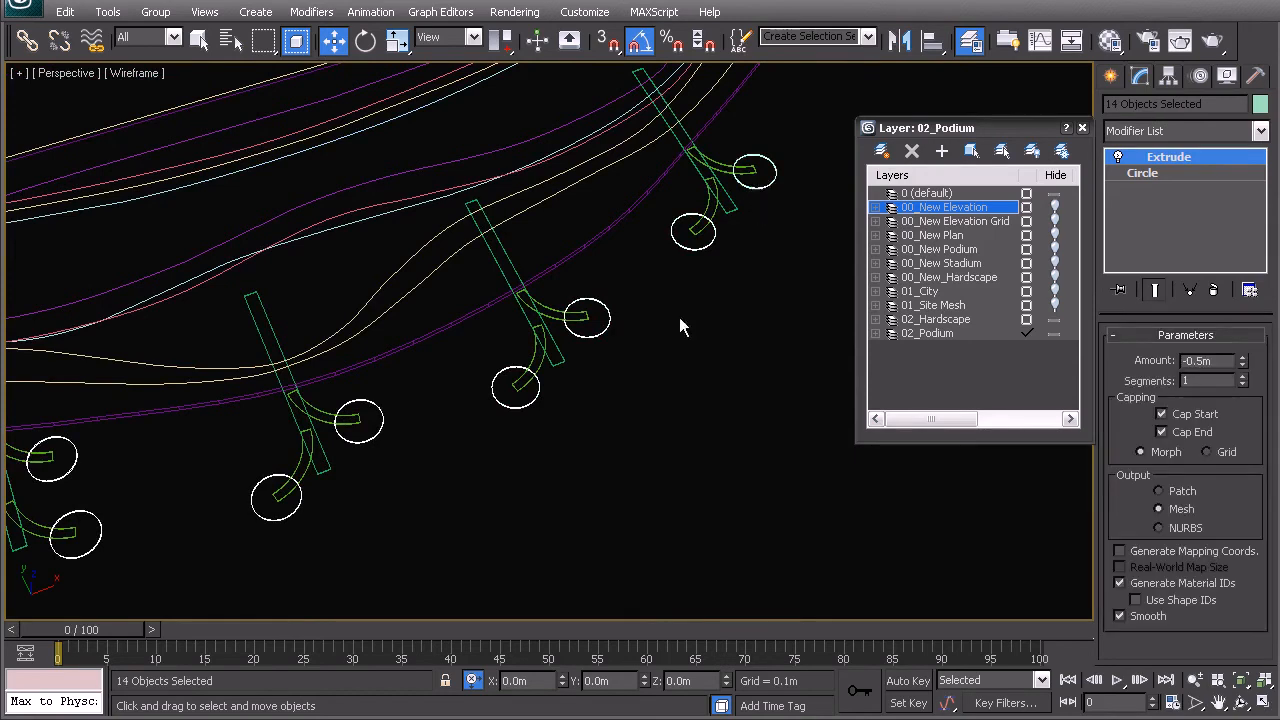
{"action": "middle_click_drag", "start_coordinate": [656, 327], "coordinate": [634, 303]}
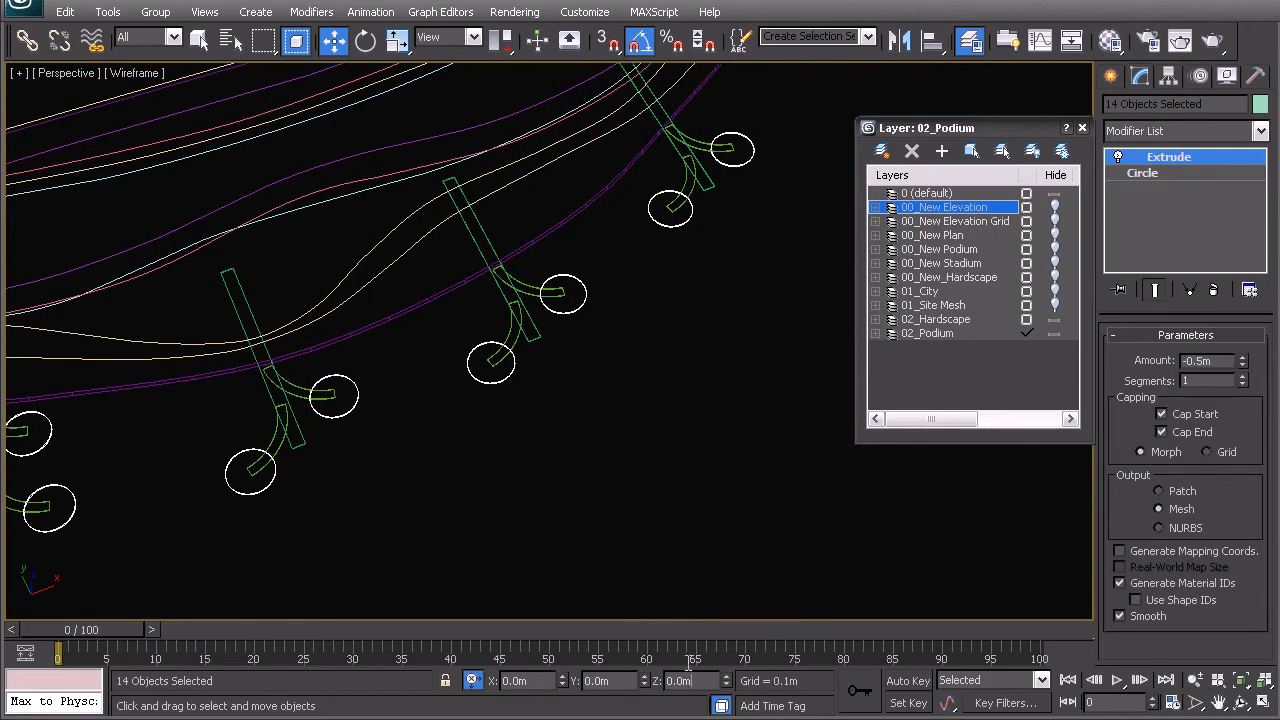
{"action": "key", "text": "Return"}
{"action": "left_click", "coordinate": [575, 405]}
Clone the cream outline spline on the podium in place and offset the clone slightly along Z.
{"action": "middle_click_drag", "start_coordinate": [243, 349], "coordinate": [362, 354]}
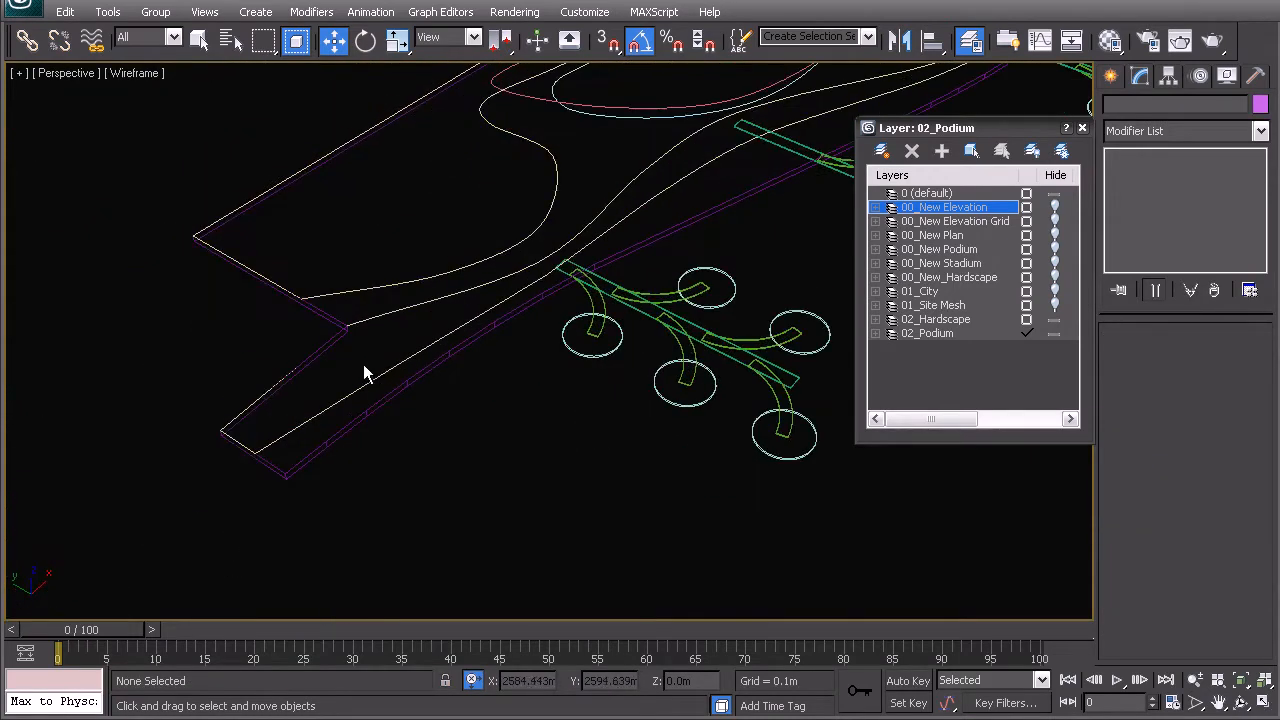
{"action": "left_click", "coordinate": [367, 381]}
{"action": "scroll", "coordinate": [420, 398], "scroll_direction": "up", "scroll_amount": 5}
{"action": "middle_click_drag", "start_coordinate": [420, 398], "coordinate": [591, 289]}
{"action": "scroll", "coordinate": [571, 263], "scroll_direction": "down", "scroll_amount": 5}
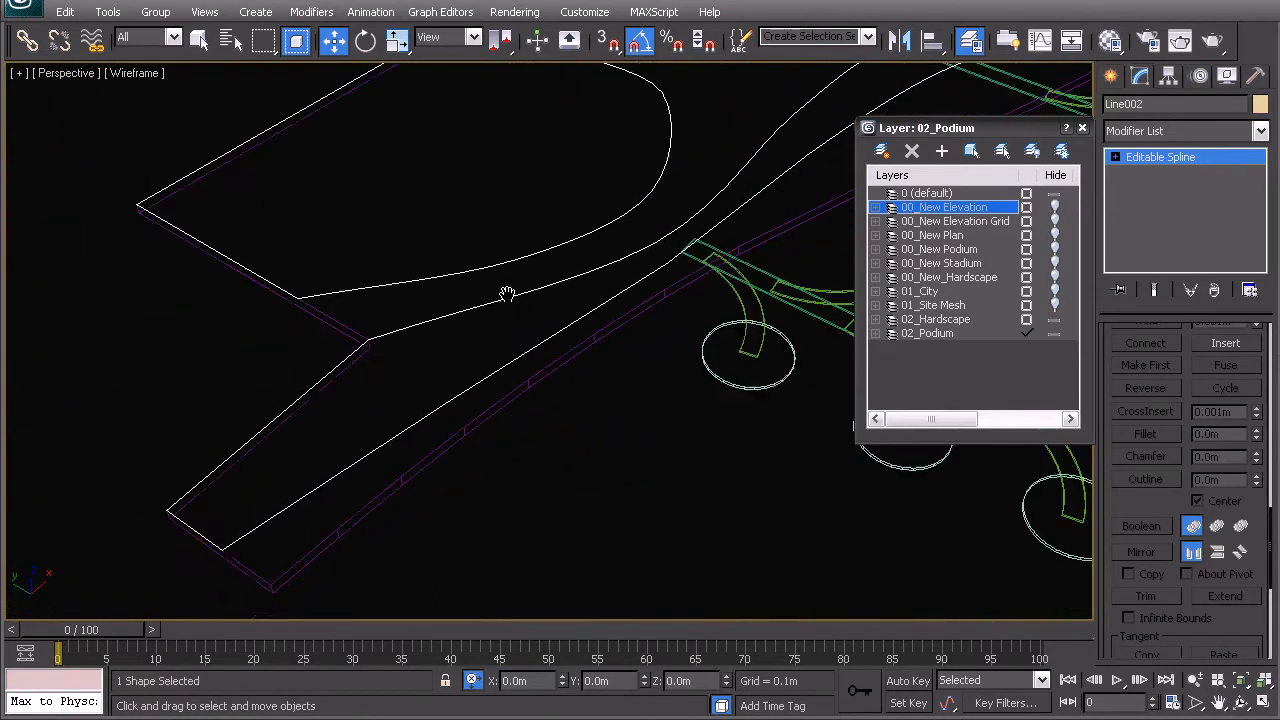
{"action": "middle_click_drag", "start_coordinate": [510, 293], "coordinate": [494, 266]}
{"action": "key", "text": "ctrl+v"}
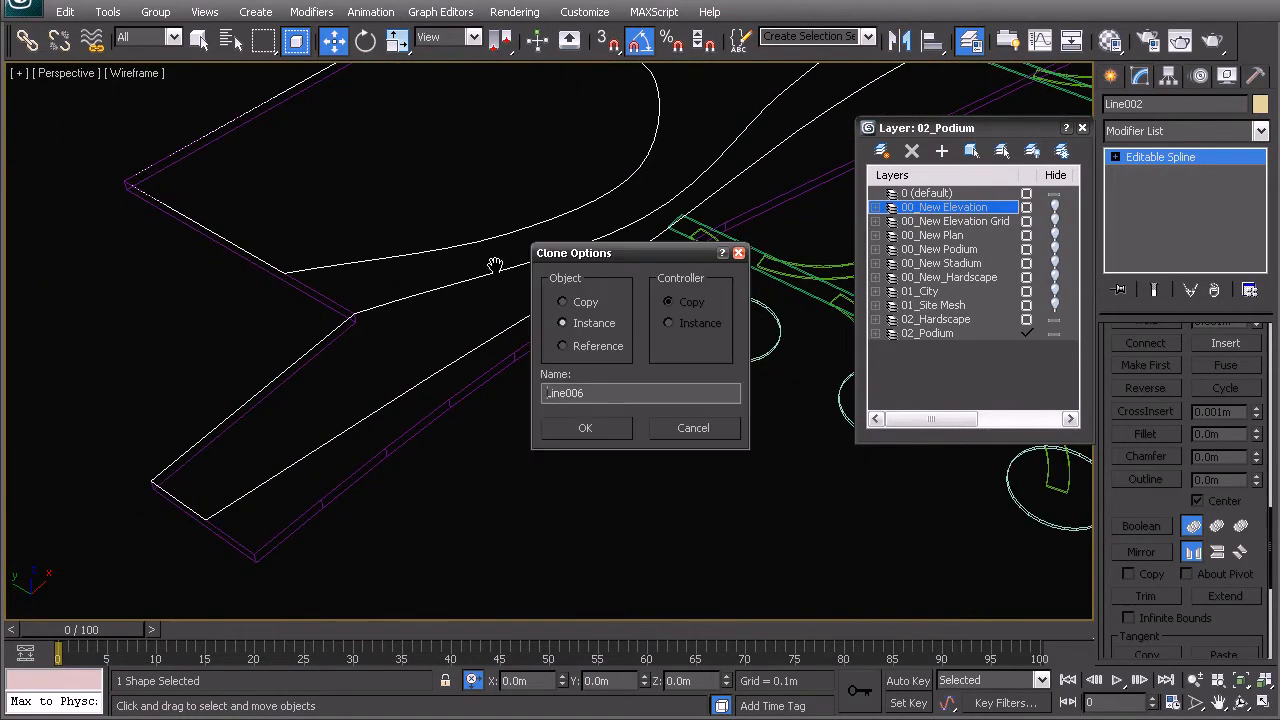
{"action": "left_click", "coordinate": [590, 427]}
{"action": "scroll", "coordinate": [600, 300], "scroll_direction": "up", "scroll_amount": 6}
{"action": "middle_click_drag", "start_coordinate": [559, 395], "coordinate": [579, 331]}
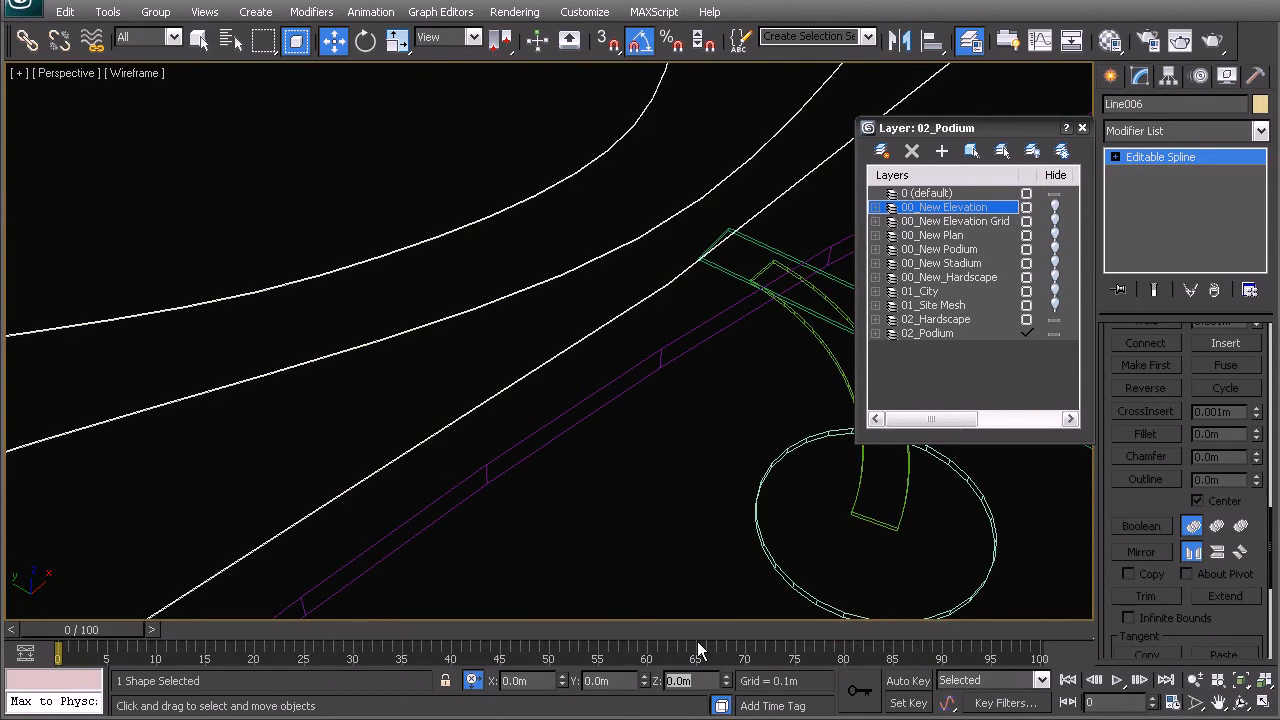
{"action": "middle_click_drag", "start_coordinate": [543, 337], "coordinate": [516, 322]}
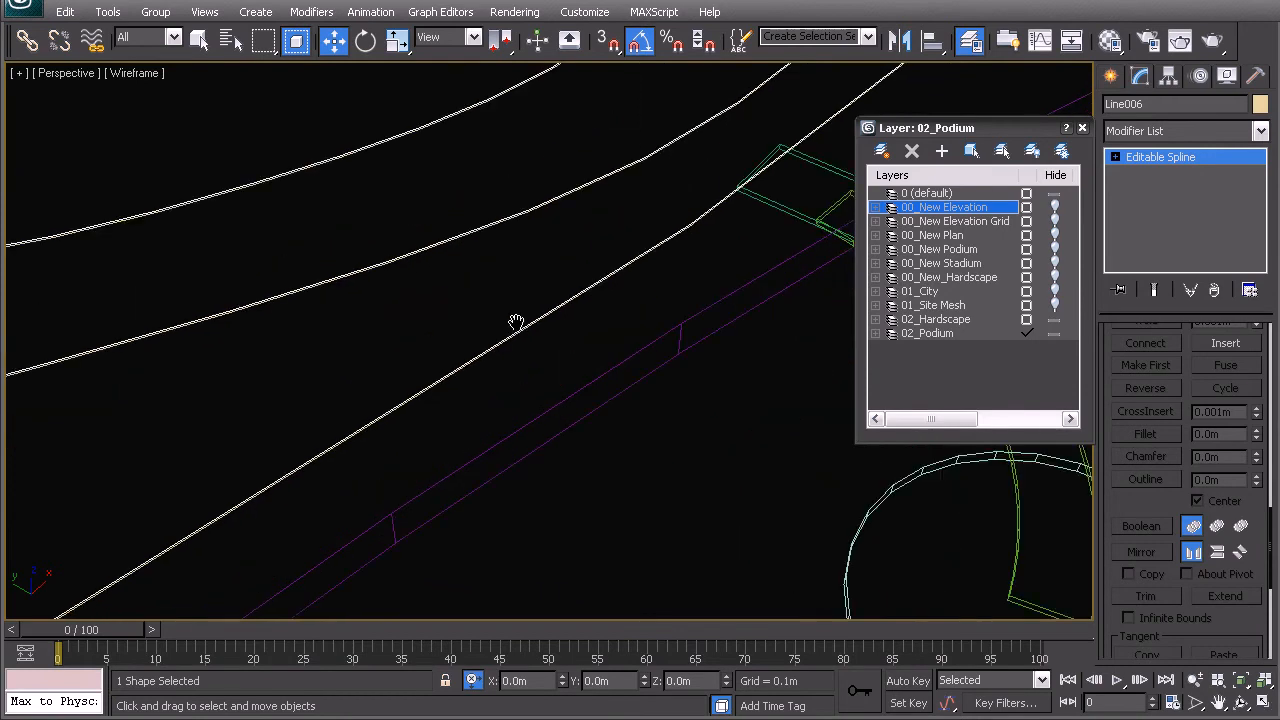
Extrude the cloned outline spline with an amount of 0.05 m.
{"action": "left_click", "coordinate": [1159, 132]}
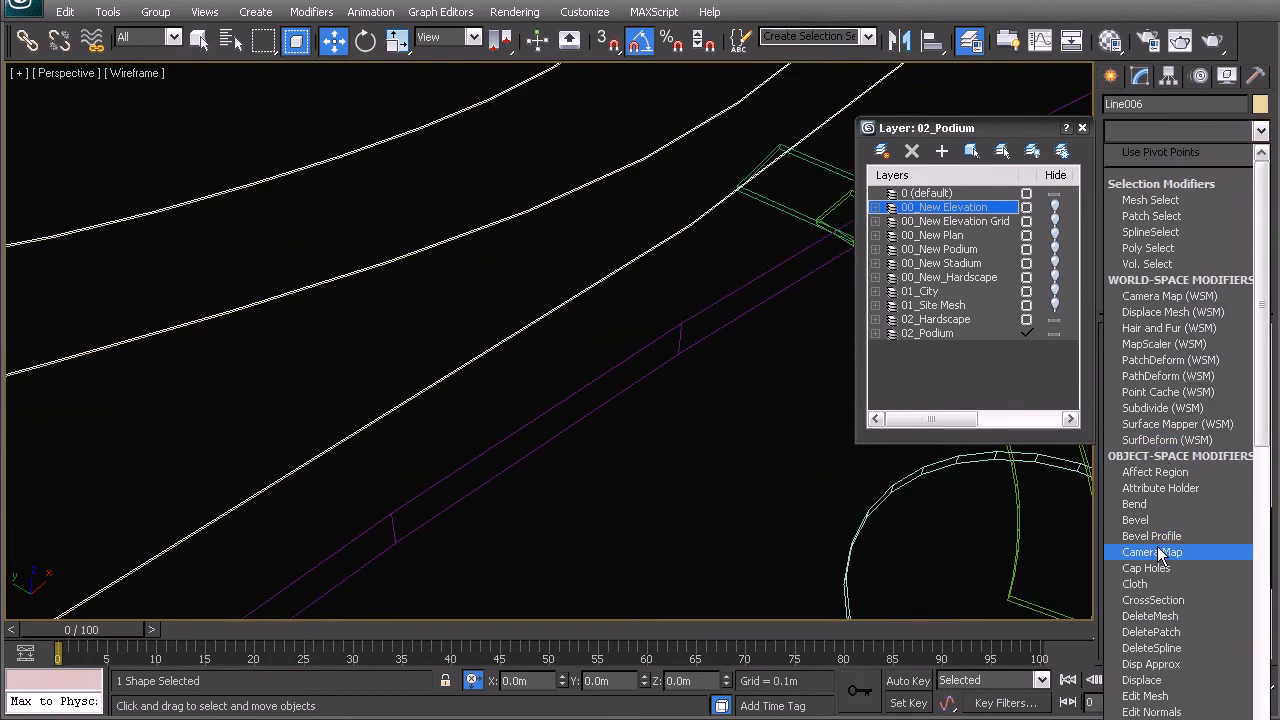
{"action": "key", "text": "e"}
{"action": "key", "text": "x"}
{"action": "key", "text": "Return"}
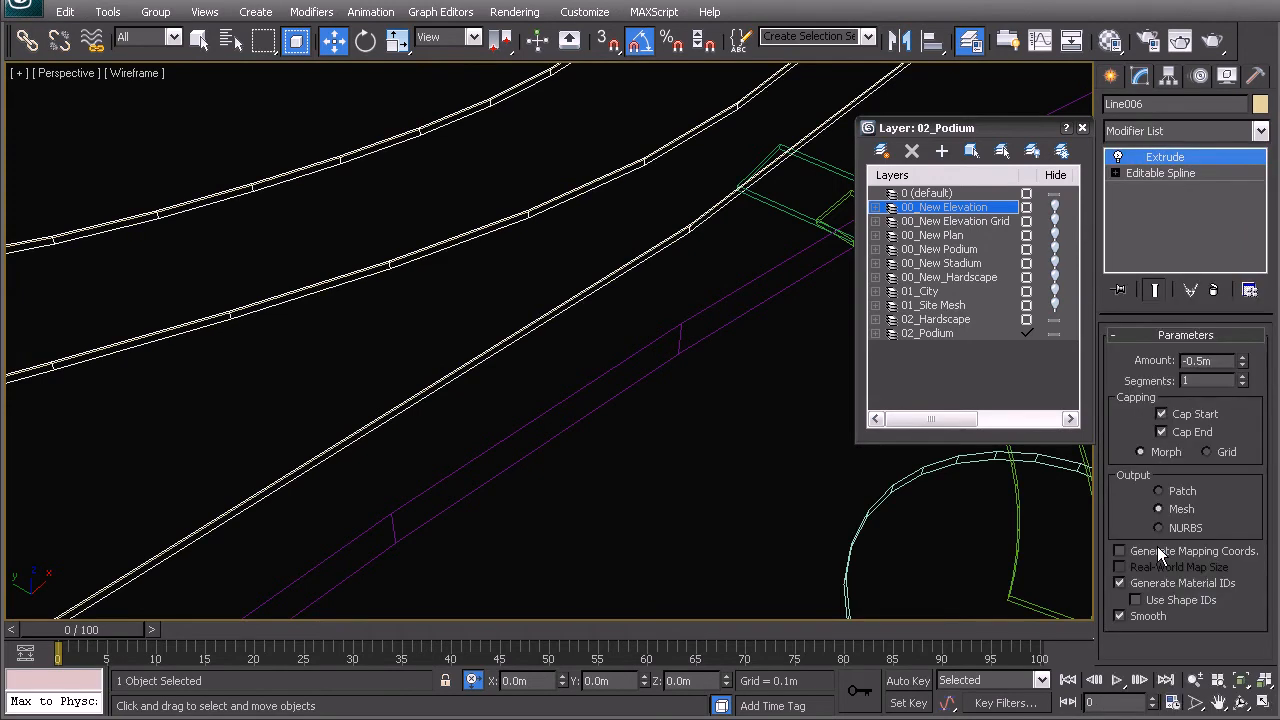
{"action": "right_click", "coordinate": [1241, 367]}
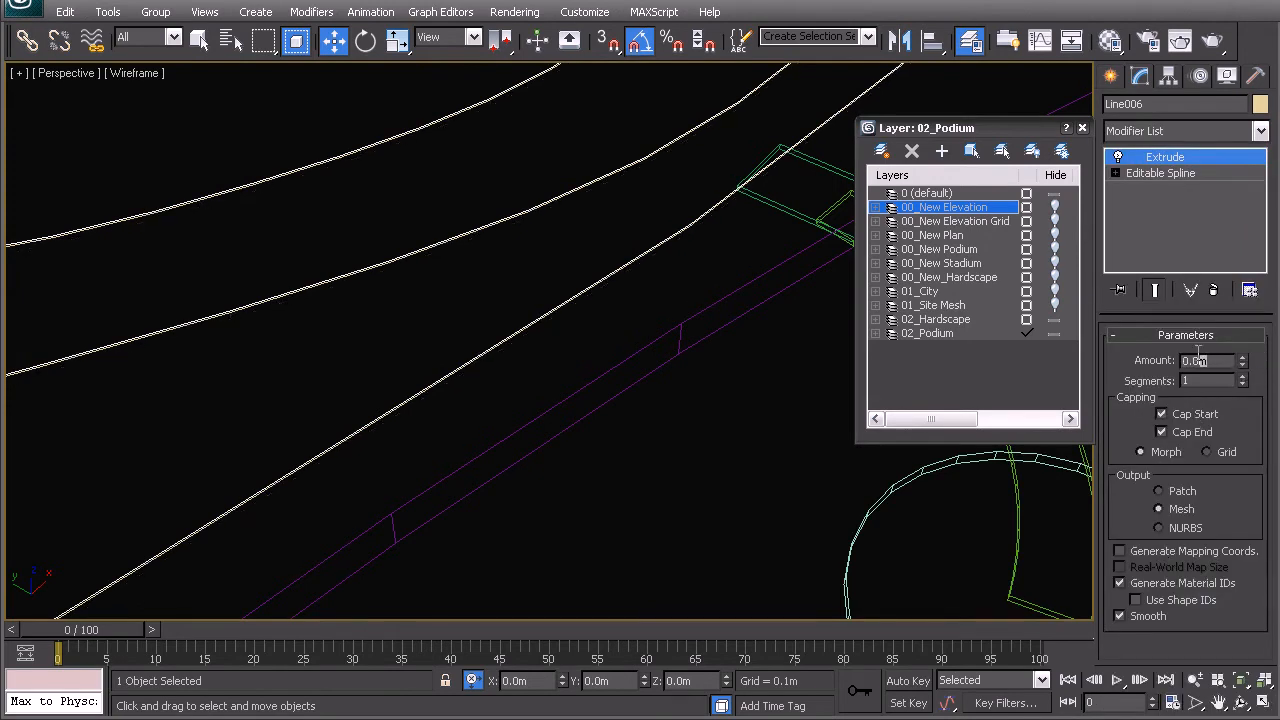
{"action": "key", "text": "Return"}
Apply a Sweep modifier with the built-in Bar section to the original cream outline spline on the podium.
{"action": "scroll", "coordinate": [588, 358], "scroll_direction": "up", "scroll_amount": 8}
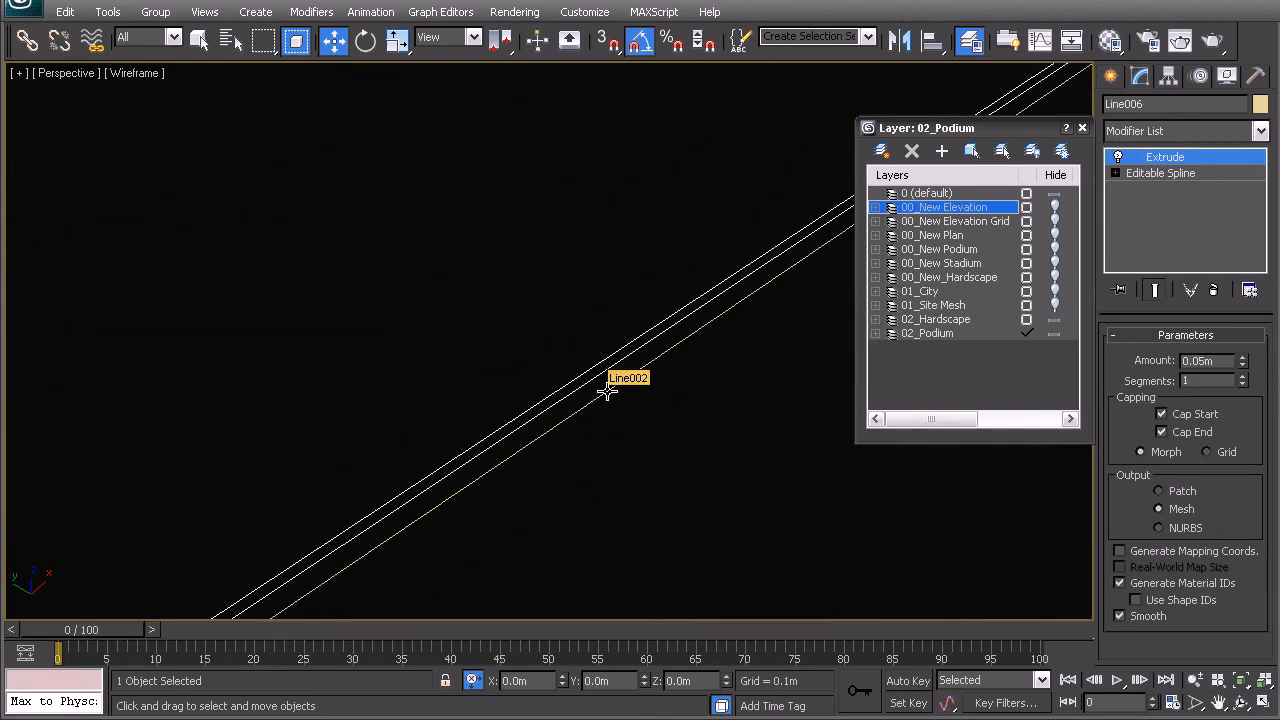
{"action": "left_click", "coordinate": [607, 391]}
{"action": "scroll", "coordinate": [605, 385], "scroll_direction": "down", "scroll_amount": 5}
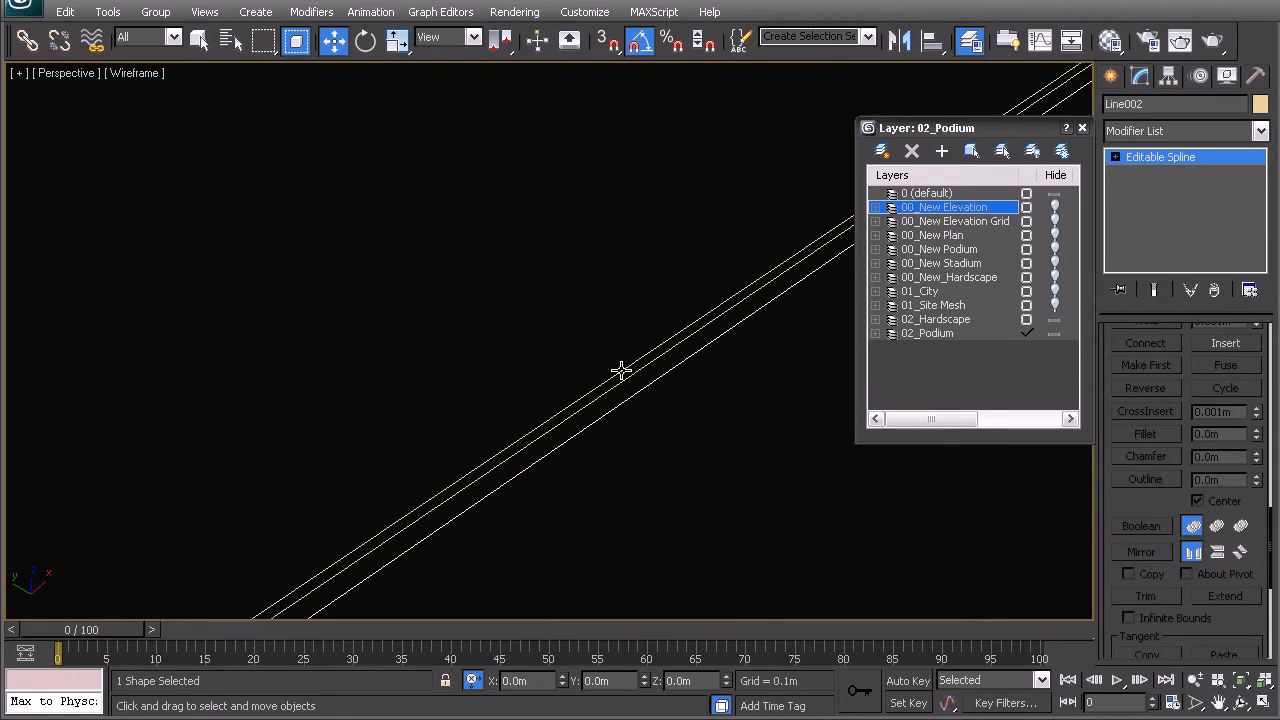
{"action": "left_click", "coordinate": [1150, 131]}
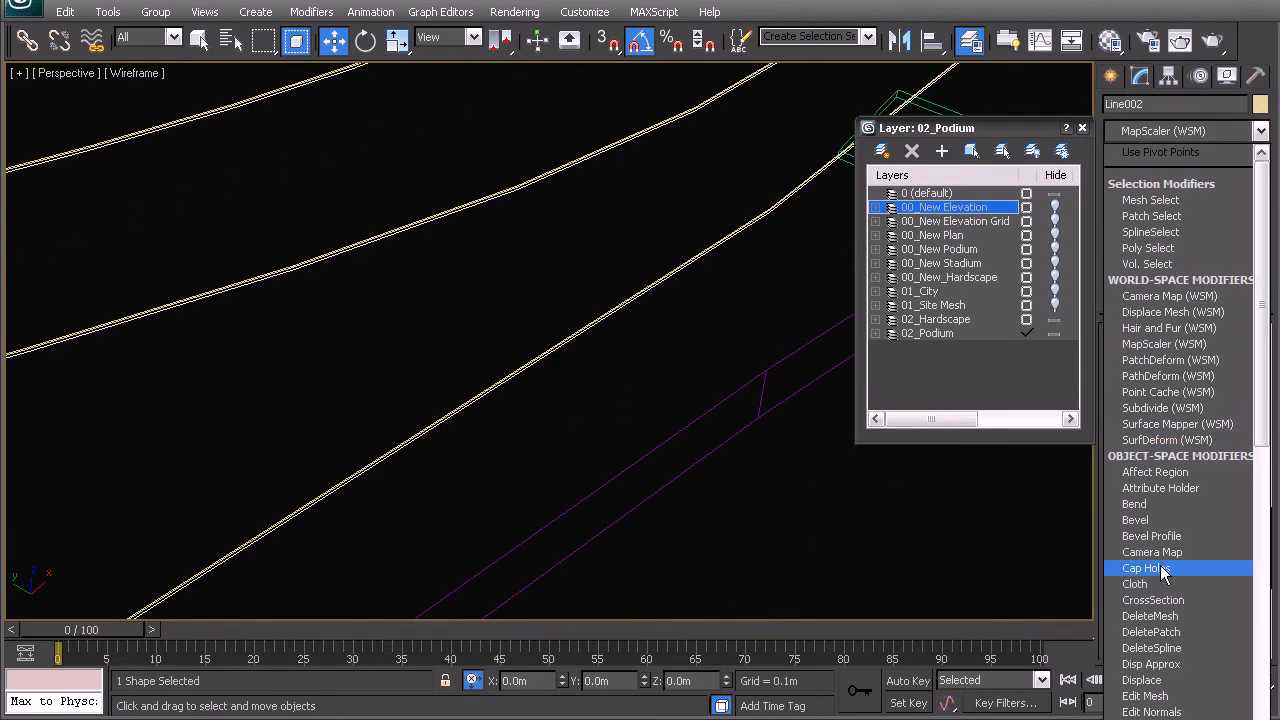
{"action": "scroll", "coordinate": [1163, 573], "scroll_direction": "down", "scroll_amount": 20}
{"action": "left_click", "coordinate": [1160, 568]}
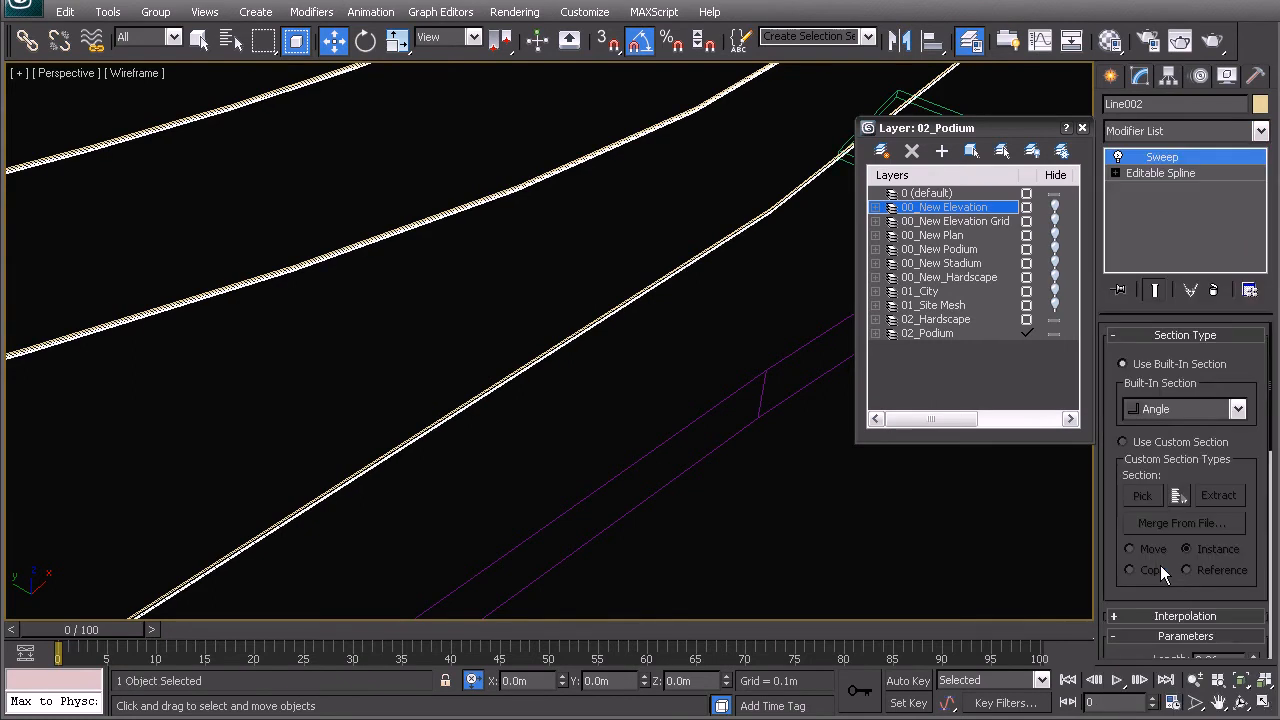
{"action": "left_click", "coordinate": [1180, 408]}
{"action": "left_click", "coordinate": [1148, 441]}
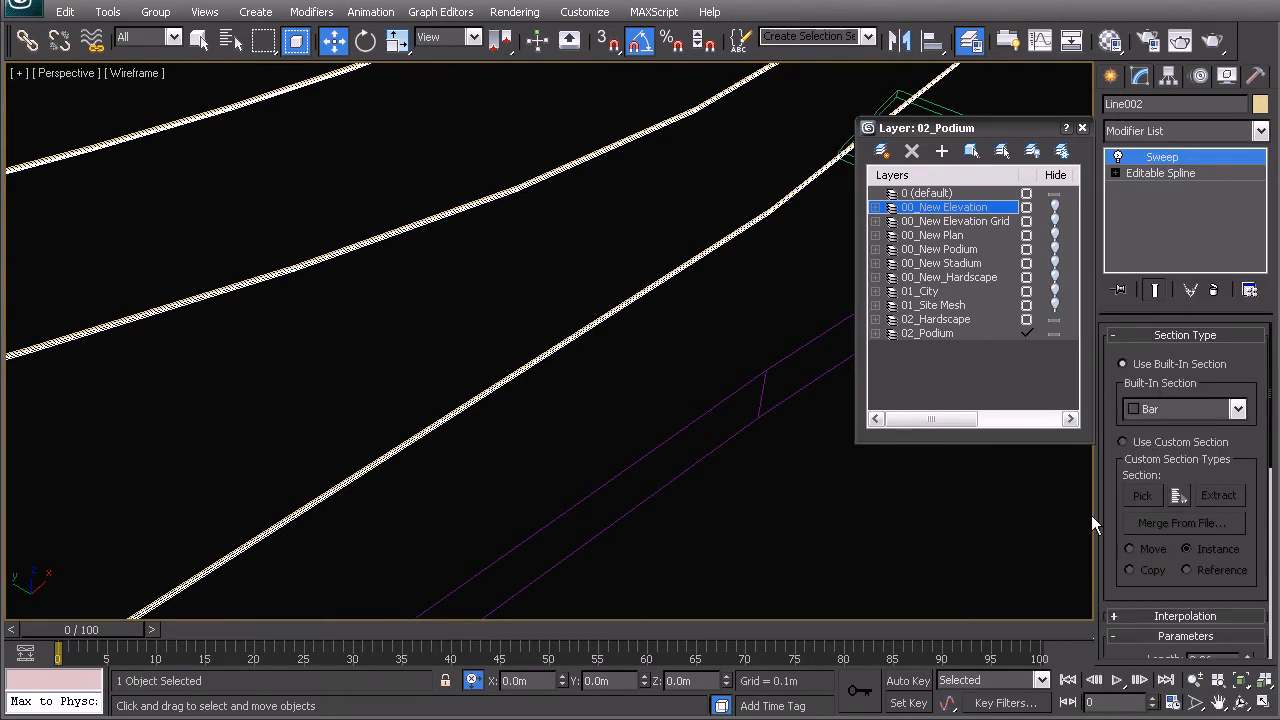
Set both the length and the width of the sweep's bar section to 0.2 m.
{"action": "left_click_drag", "start_coordinate": [1138, 592], "coordinate": [1153, 335]}
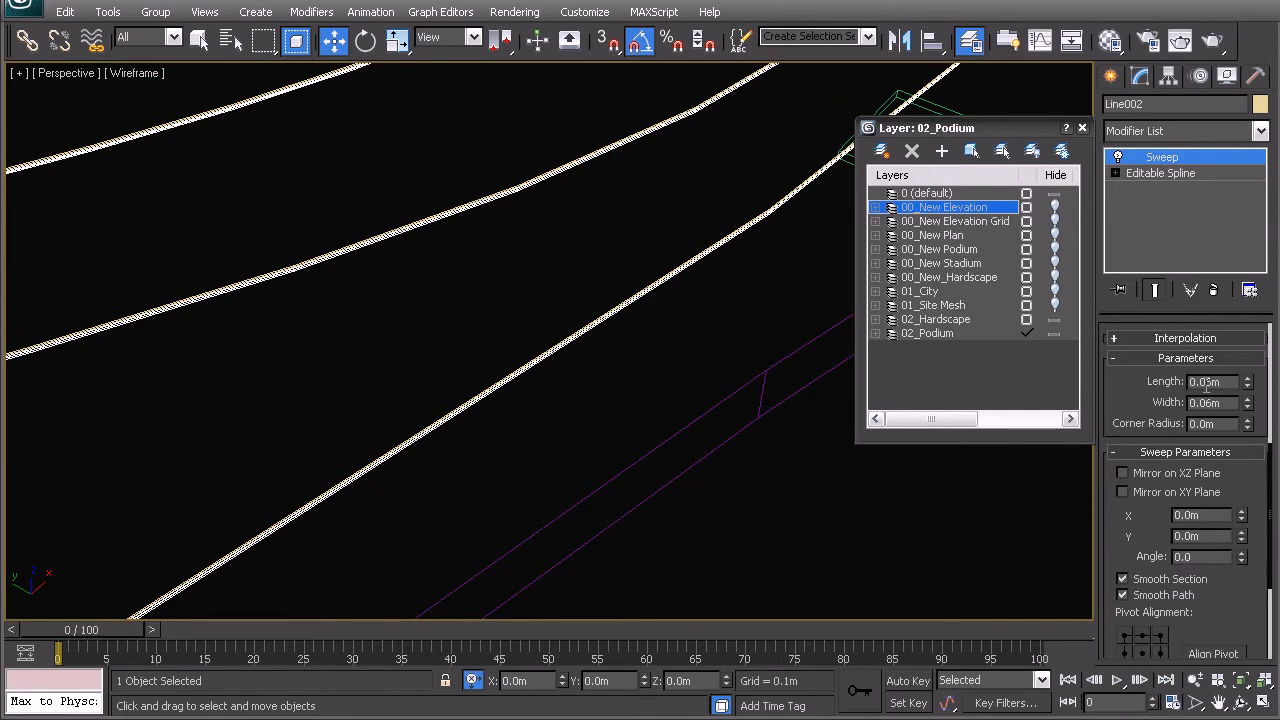
{"action": "double_click", "coordinate": [1204, 378]}
{"action": "type", "text": "0.2"}
{"action": "key", "text": "Return"}
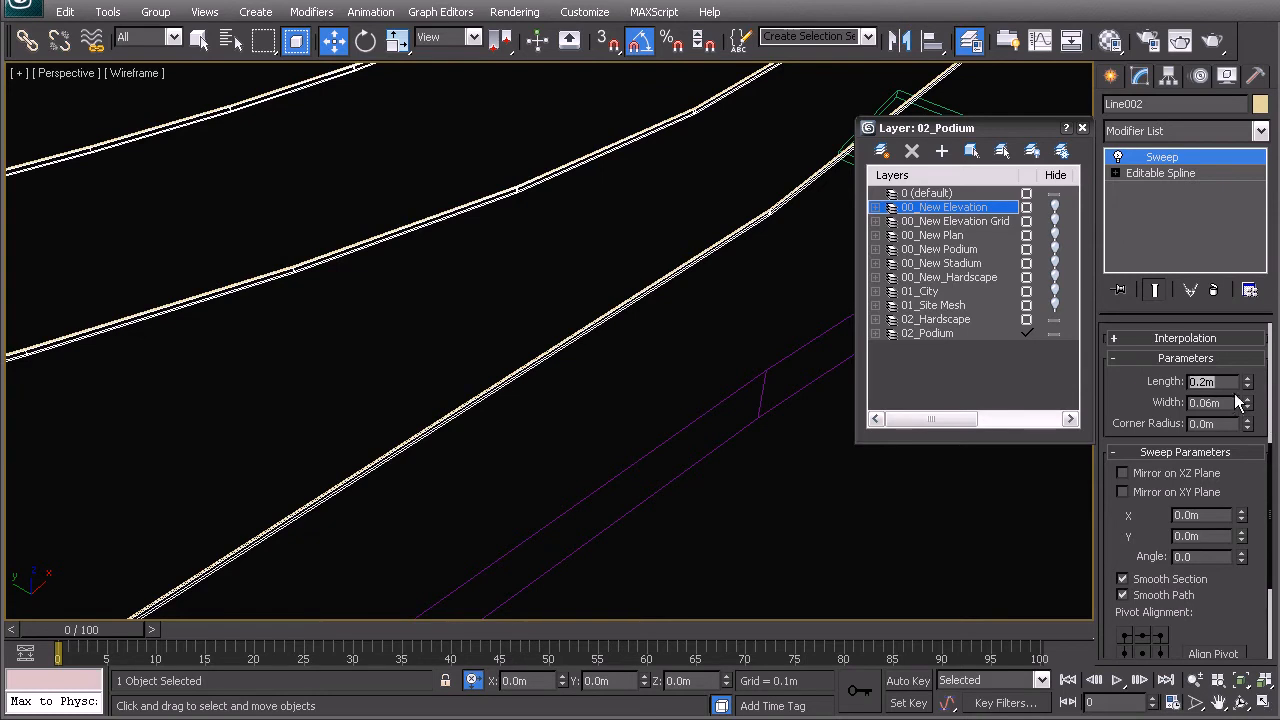
{"action": "left_click_drag", "start_coordinate": [1229, 412], "coordinate": [1228, 409]}
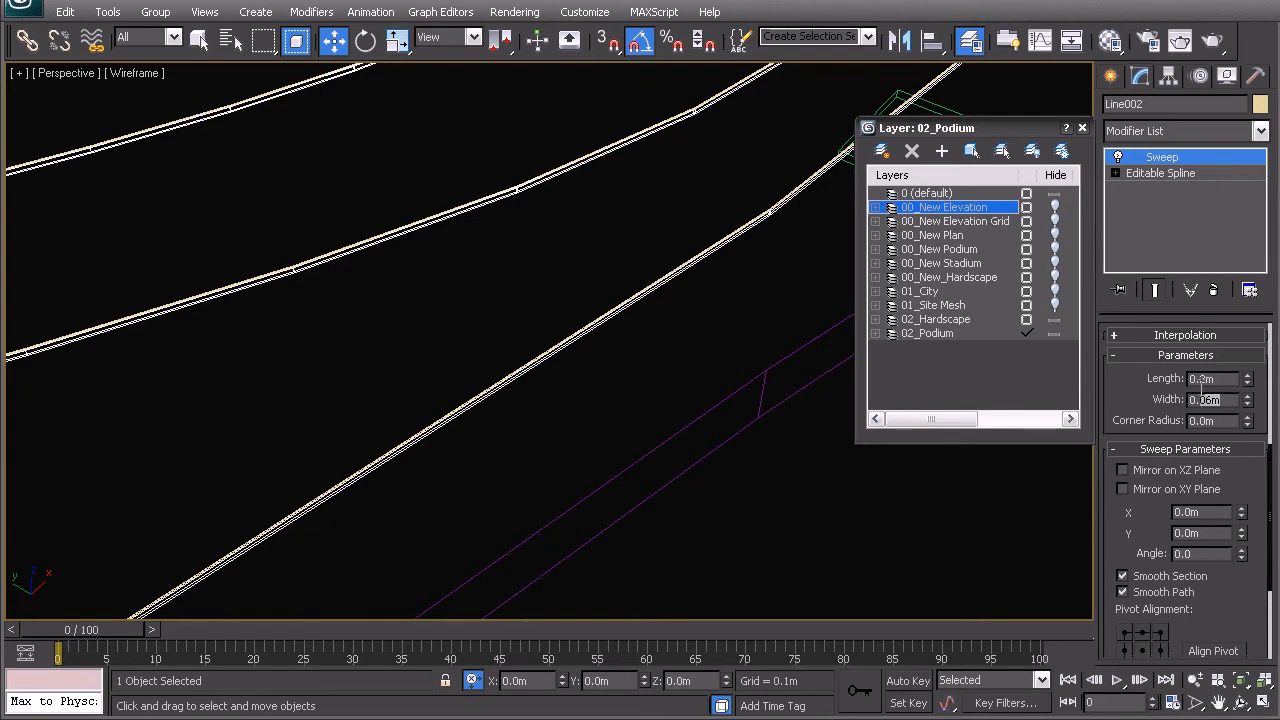
{"action": "type", "text": "0.2"}
{"action": "key", "text": "Return"}
Examine the swept border along the edge of the cream surfaces in shaded view.
{"action": "middle_click_drag", "start_coordinate": [571, 262], "coordinate": [546, 263], "text": "alt"}
{"action": "key", "text": "F3"}
{"action": "mouse_move", "coordinate": [443, 388]}
{"action": "middle_mouse_down", "text": "alt"}
{"action": "mouse_move", "coordinate": [498, 360]}
{"action": "mouse_move", "coordinate": [634, 189]}
{"action": "mouse_move", "coordinate": [583, 363]}
{"action": "mouse_move", "coordinate": [601, 328]}
{"action": "mouse_move", "coordinate": [540, 417]}
{"action": "mouse_move", "coordinate": [587, 369]}
{"action": "mouse_move", "coordinate": [663, 360]}
{"action": "middle_mouse_up", "text": "alt"}
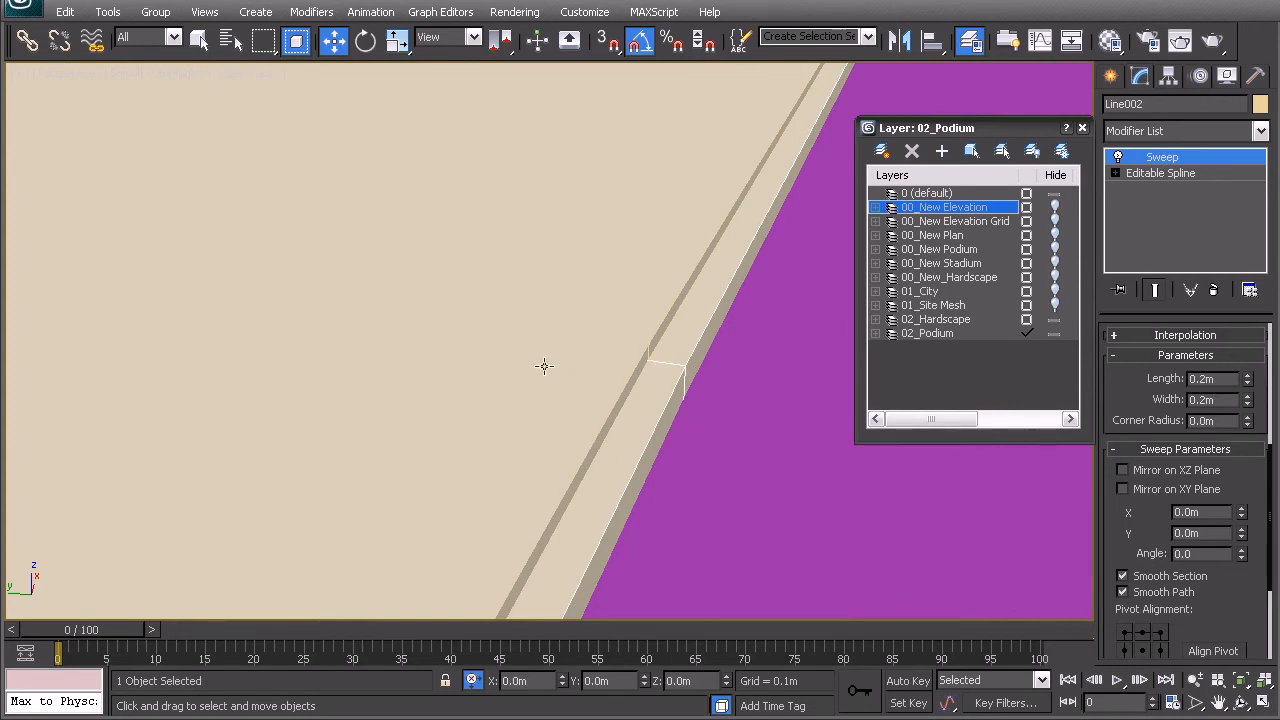
{"action": "middle_click_drag", "start_coordinate": [546, 366], "coordinate": [569, 400], "text": "alt"}
{"action": "middle_click_drag", "start_coordinate": [443, 422], "coordinate": [523, 383]}
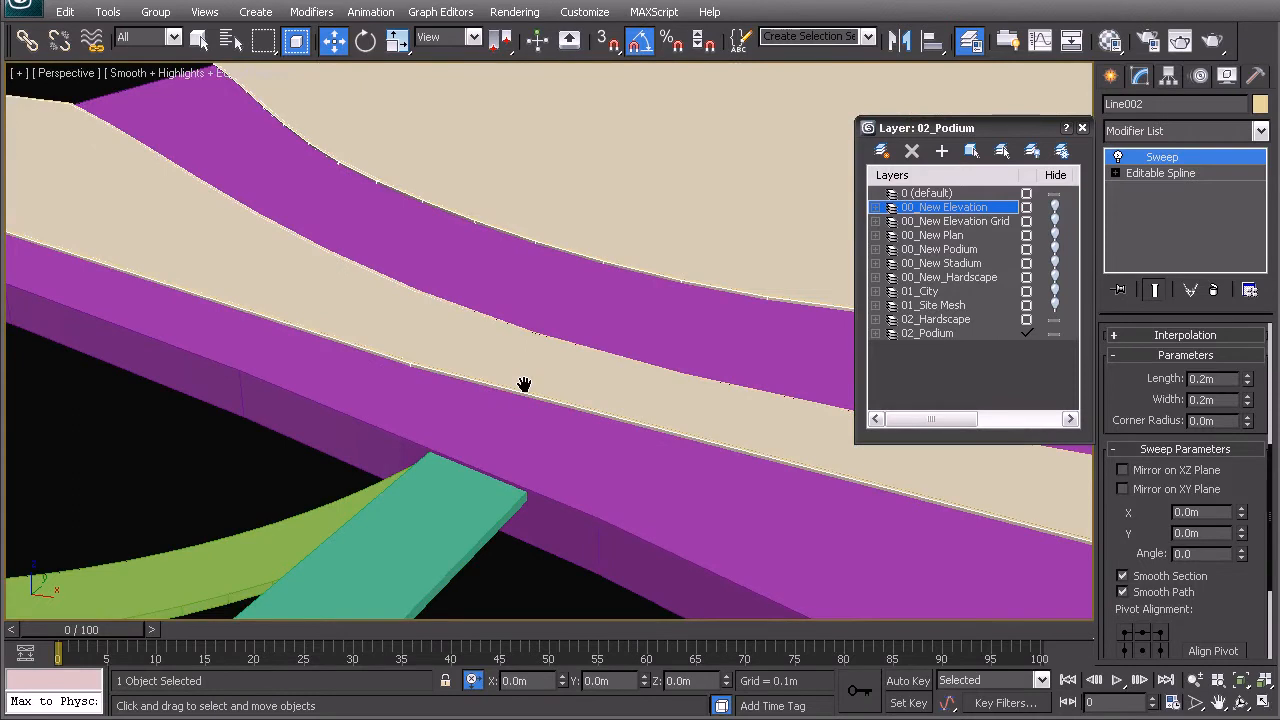
{"action": "key", "text": "F3"}
{"action": "scroll", "coordinate": [571, 394], "scroll_direction": "down", "scroll_amount": 5}
{"action": "scroll", "coordinate": [408, 373], "scroll_direction": "up", "scroll_amount": 2}
{"action": "middle_click_drag", "start_coordinate": [408, 373], "coordinate": [423, 331], "text": "alt"}
Select the uppermost oval outline spline and unhide the 00_New Elevation Grid and 00_New Elevation layers.
{"action": "left_click", "coordinate": [506, 332]}
{"action": "left_click", "coordinate": [406, 294]}
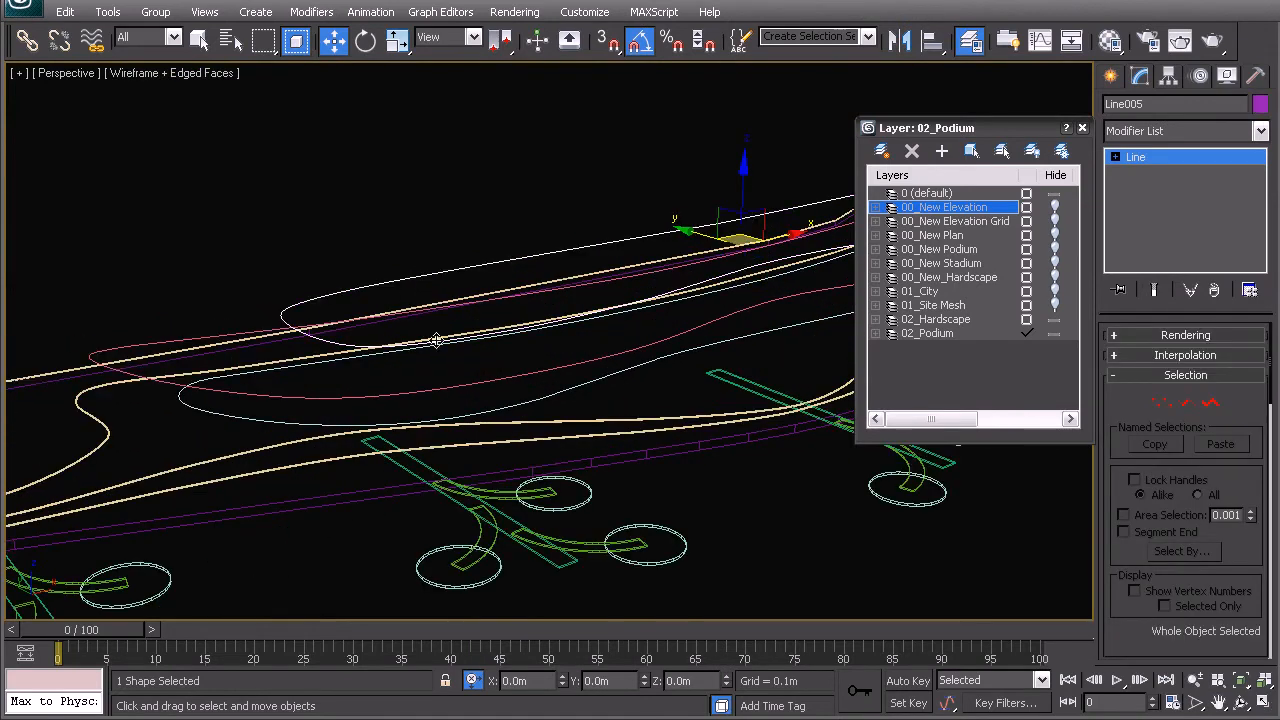
{"action": "scroll", "coordinate": [432, 349], "scroll_direction": "down", "scroll_amount": 10}
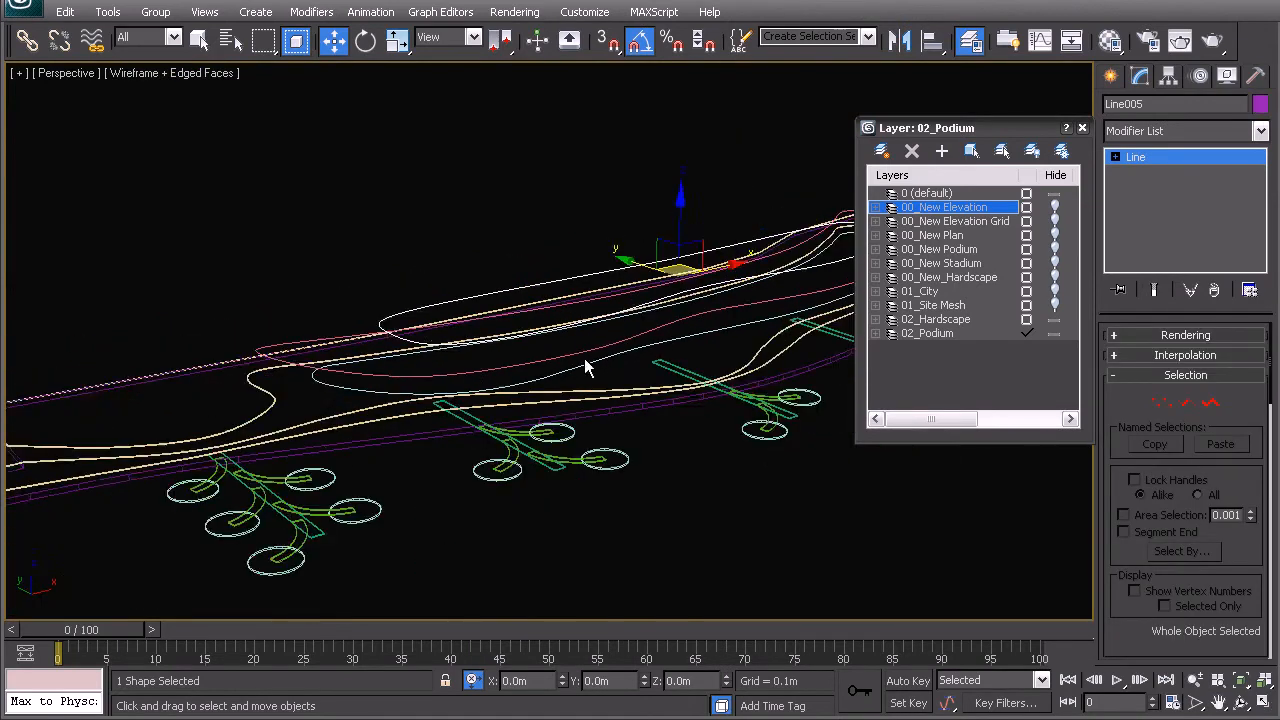
{"action": "left_click", "coordinate": [1055, 222]}
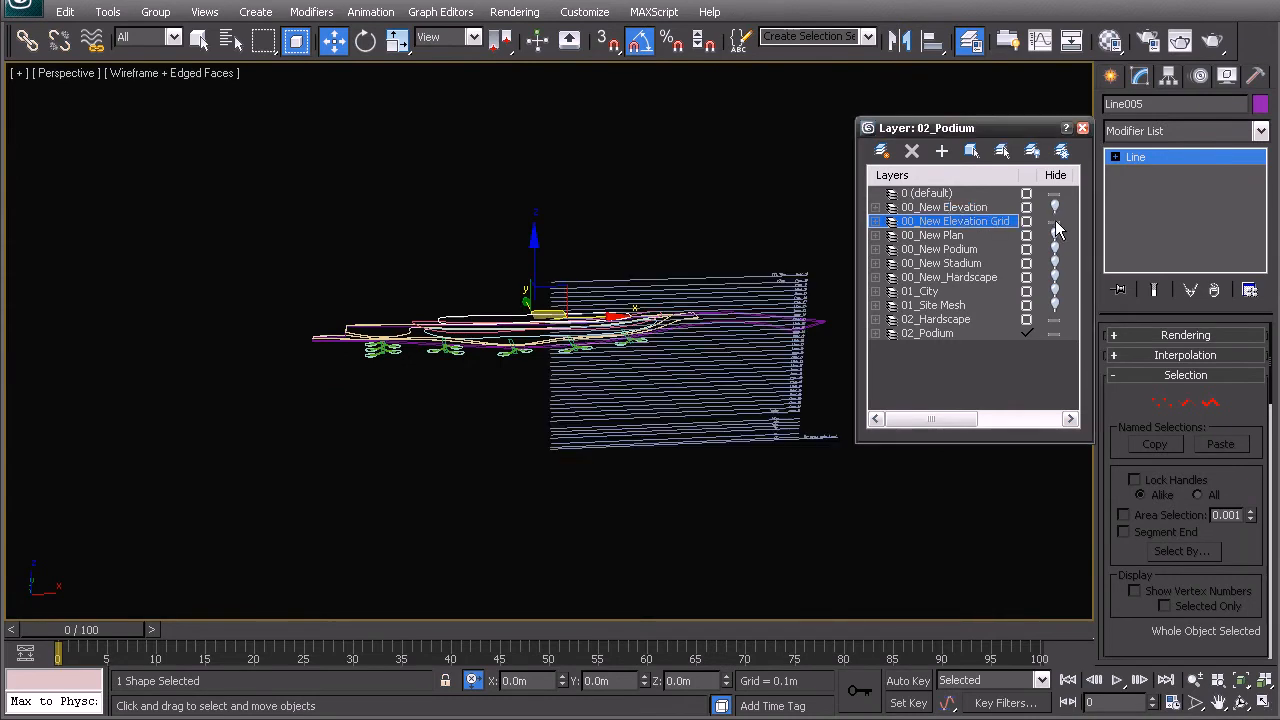
{"action": "left_click", "coordinate": [1055, 208]}
{"action": "middle_click_drag", "start_coordinate": [583, 276], "coordinate": [583, 362], "text": "alt"}
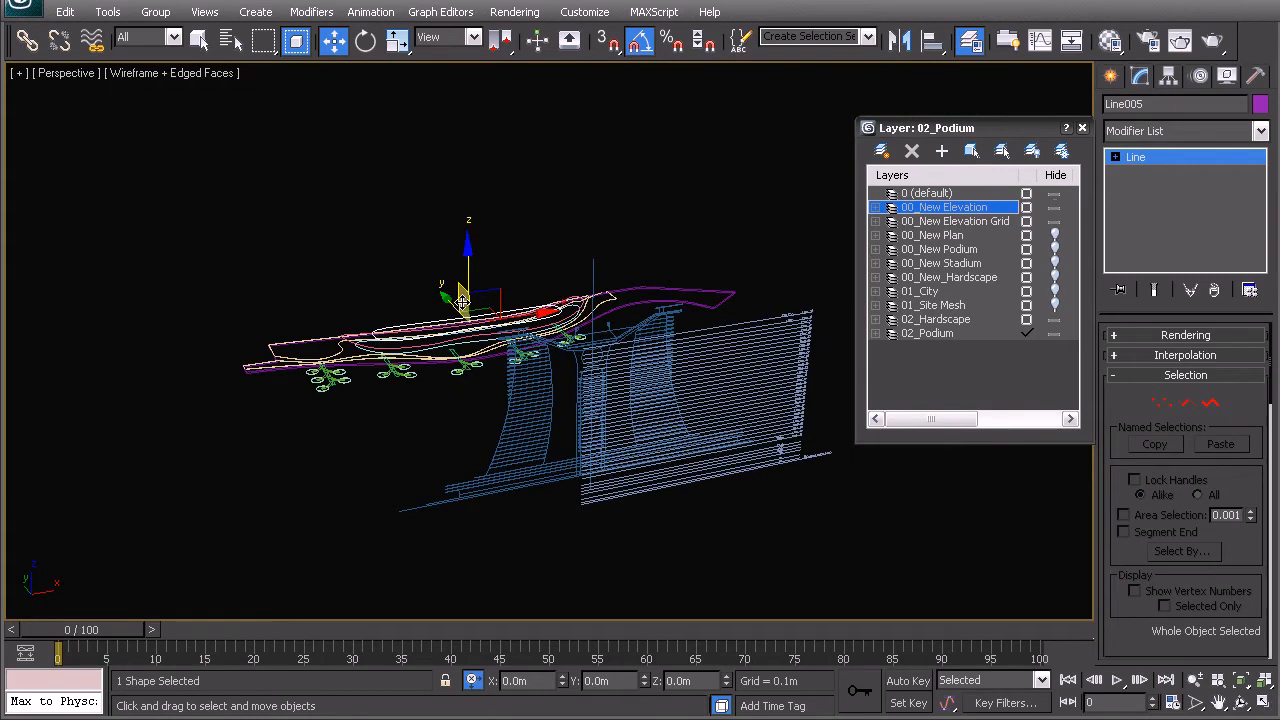
Examine in front view how the podium levels line up with the elevation drawing and its grid lines.
{"action": "key", "text": "f"}
{"action": "scroll", "coordinate": [462, 300], "scroll_direction": "up", "scroll_amount": 10}
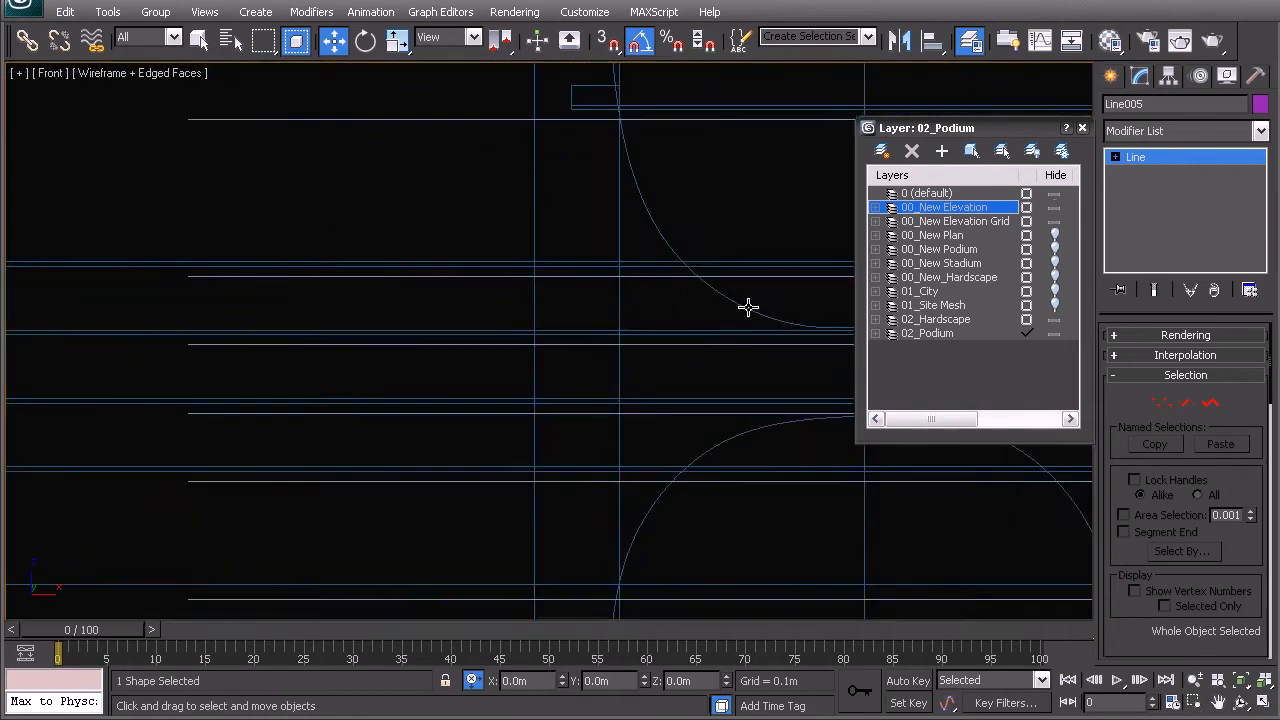
{"action": "middle_click_drag", "start_coordinate": [734, 325], "coordinate": [444, 384]}
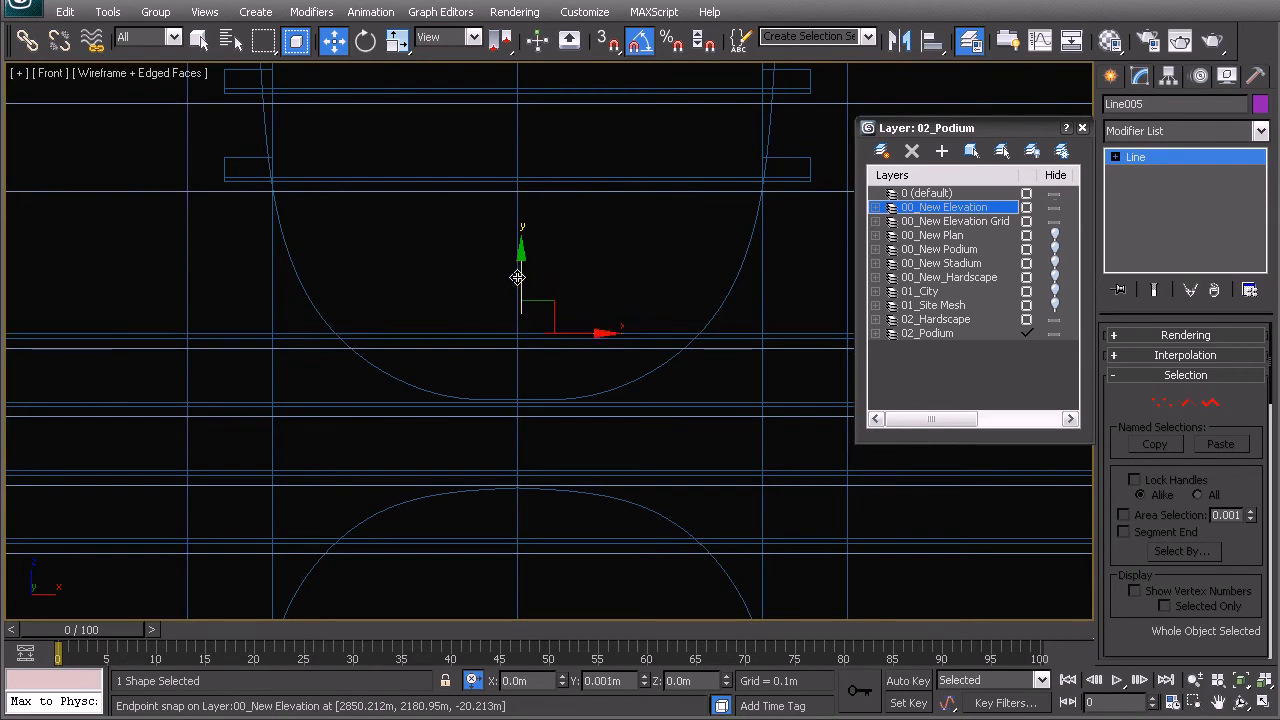
{"action": "scroll", "coordinate": [519, 368], "scroll_direction": "down", "scroll_amount": 3}
{"action": "scroll", "coordinate": [640, 357], "scroll_direction": "up", "scroll_amount": 3}
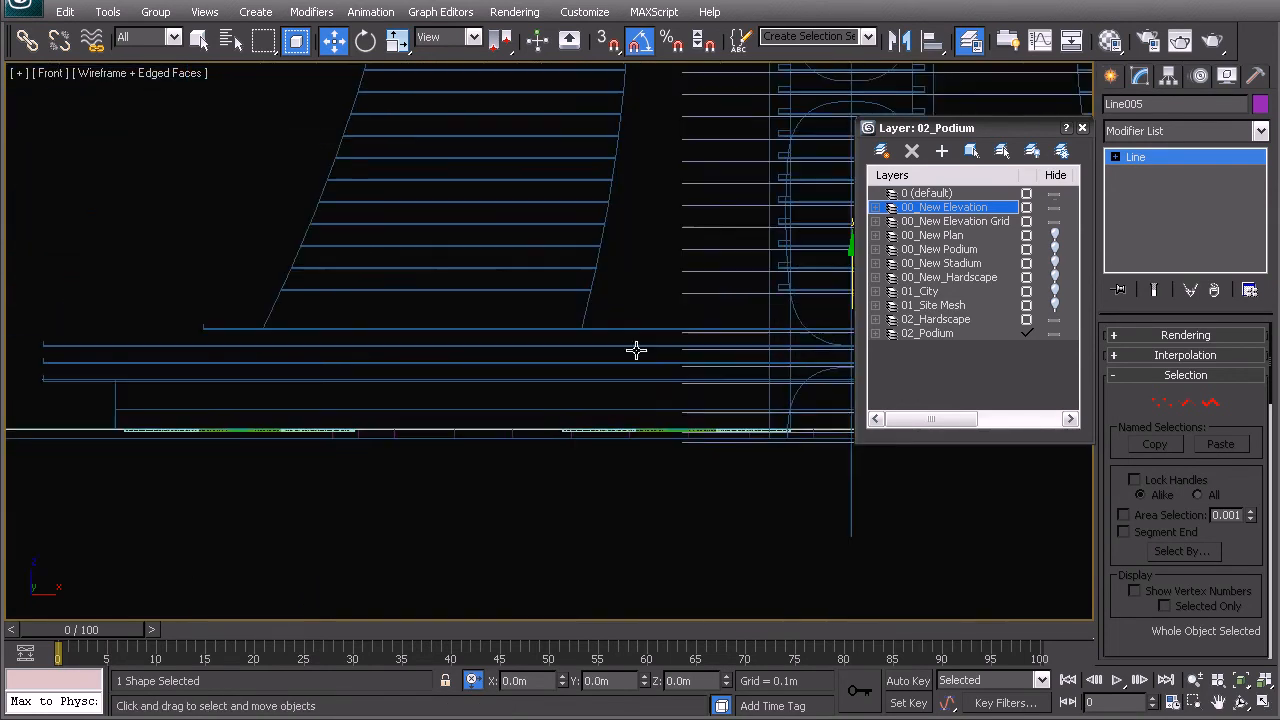
{"action": "scroll", "coordinate": [360, 357], "scroll_direction": "down", "scroll_amount": 3}
{"action": "scroll", "coordinate": [449, 420], "scroll_direction": "up", "scroll_amount": 4}
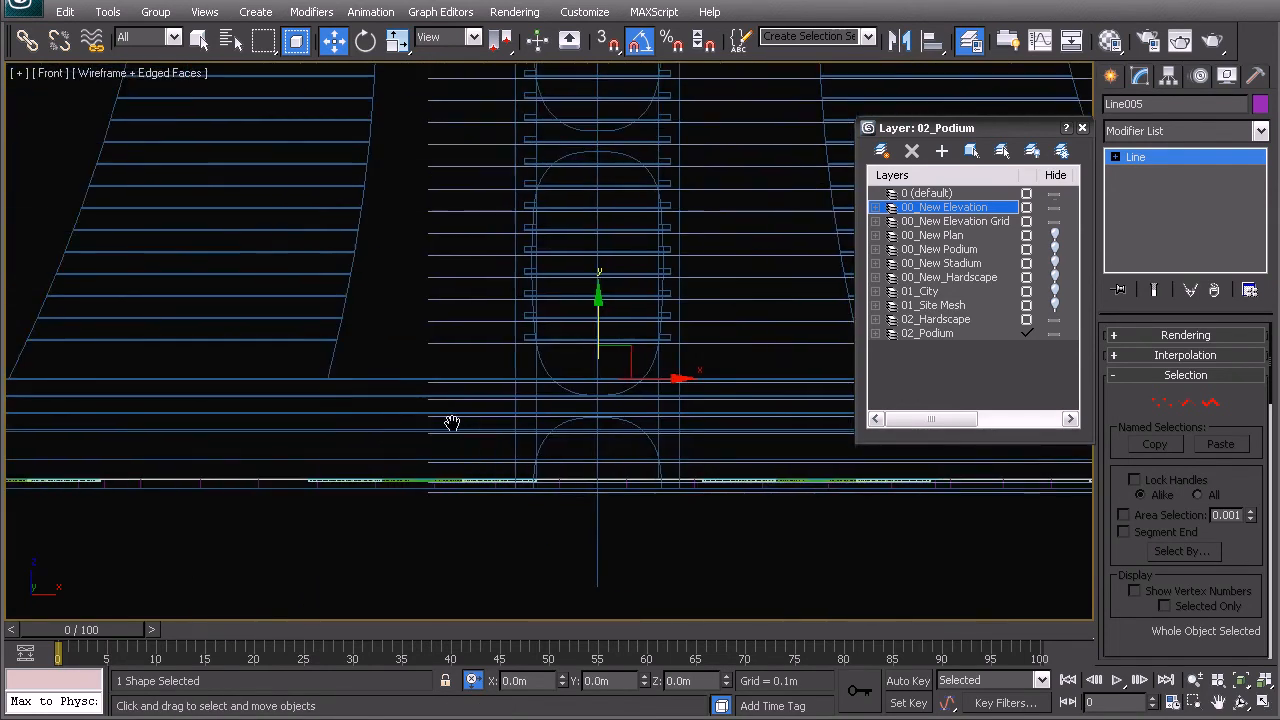
{"action": "middle_click_drag", "start_coordinate": [391, 454], "coordinate": [552, 342]}
{"action": "scroll", "coordinate": [508, 378], "scroll_direction": "up", "scroll_amount": 2}
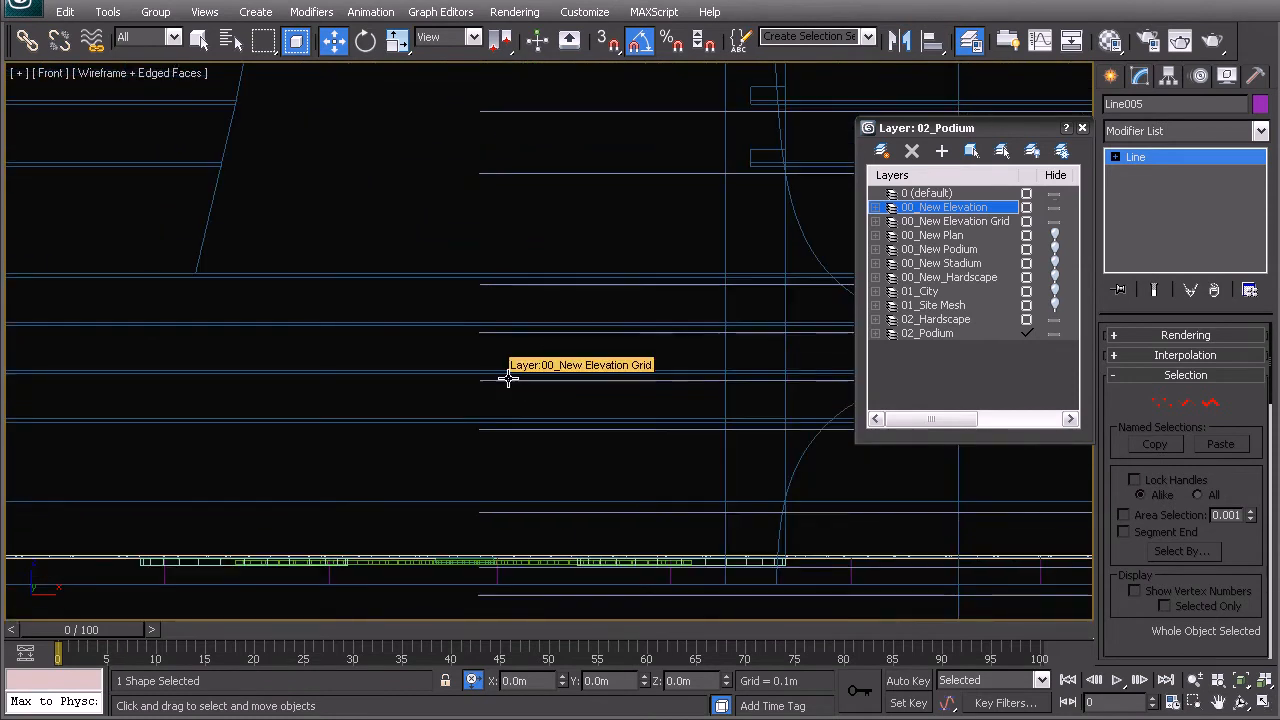
{"action": "scroll", "coordinate": [508, 378], "scroll_direction": "down", "scroll_amount": 5}
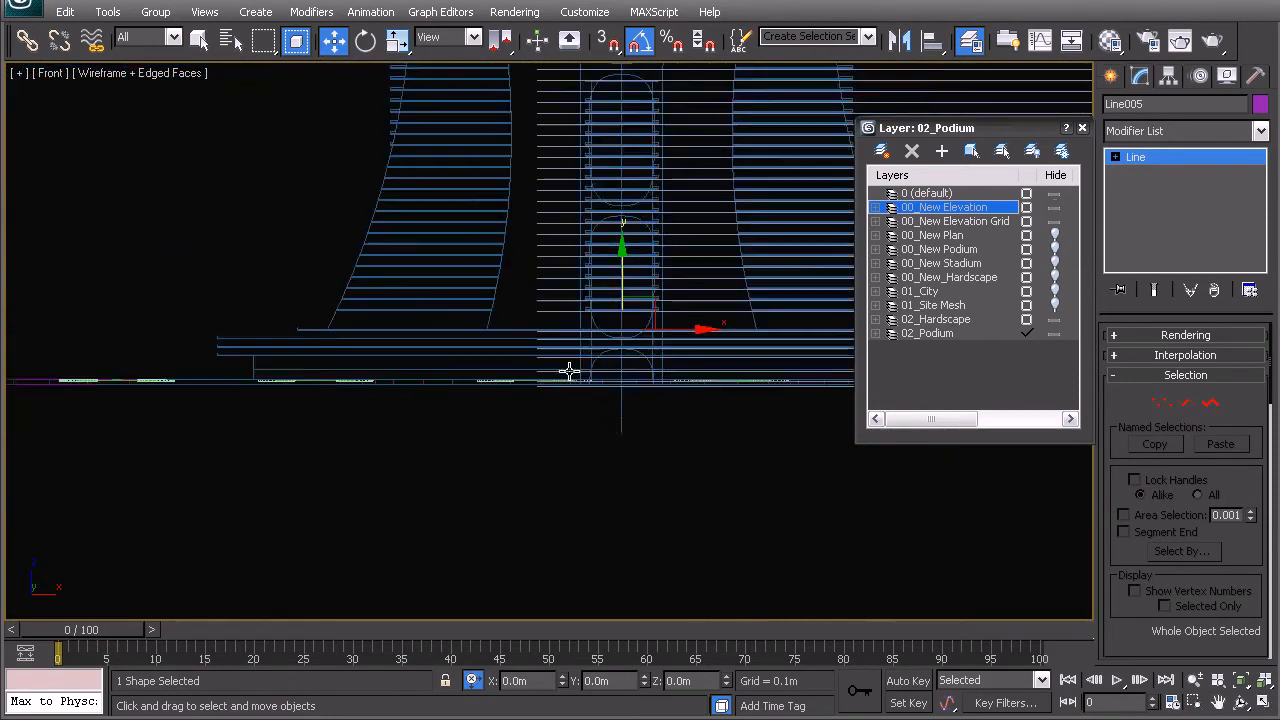
{"action": "middle_click_drag", "start_coordinate": [551, 403], "coordinate": [554, 403]}
Extrude the uppermost oval outline spline downward with an amount of -0.3 m.
{"action": "key", "text": "p"}
{"action": "scroll", "coordinate": [437, 371], "scroll_direction": "up", "scroll_amount": 6}
{"action": "scroll", "coordinate": [567, 441], "scroll_direction": "up", "scroll_amount": 1}
{"action": "scroll", "coordinate": [436, 409], "scroll_direction": "up", "scroll_amount": 4}
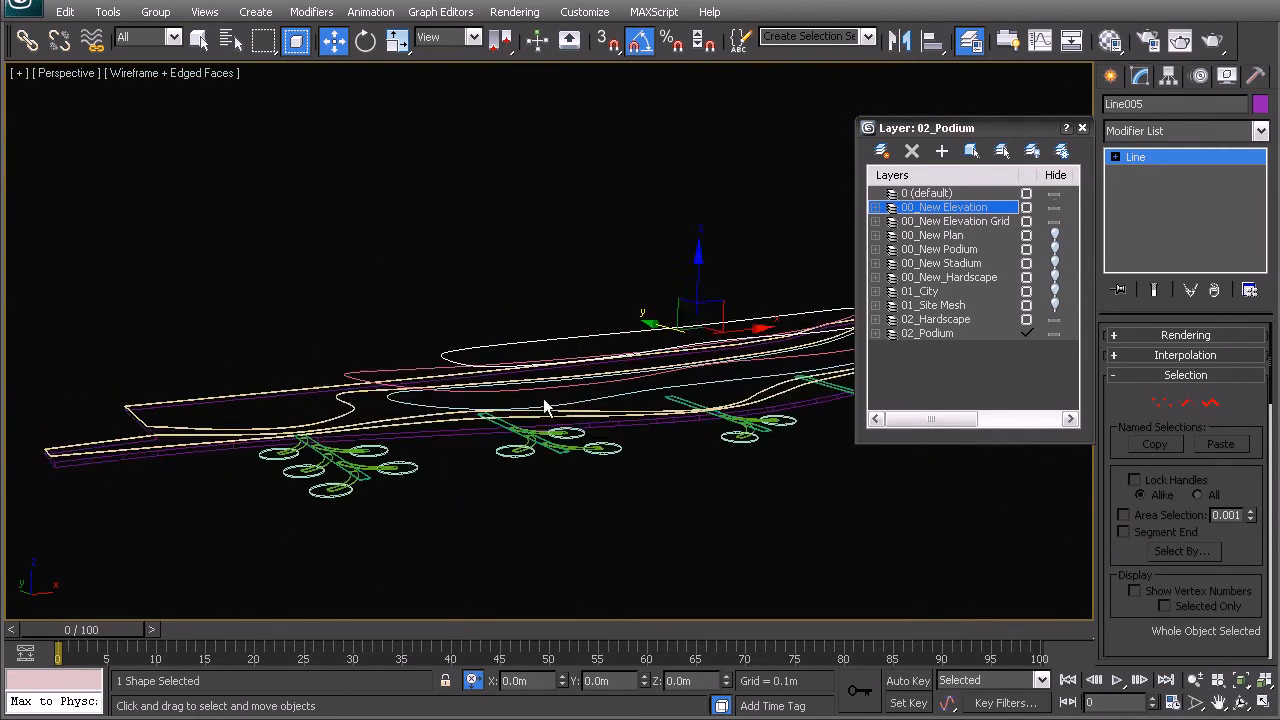
{"action": "middle_click_drag", "start_coordinate": [466, 431], "coordinate": [512, 405]}
{"action": "left_click", "coordinate": [1196, 134]}
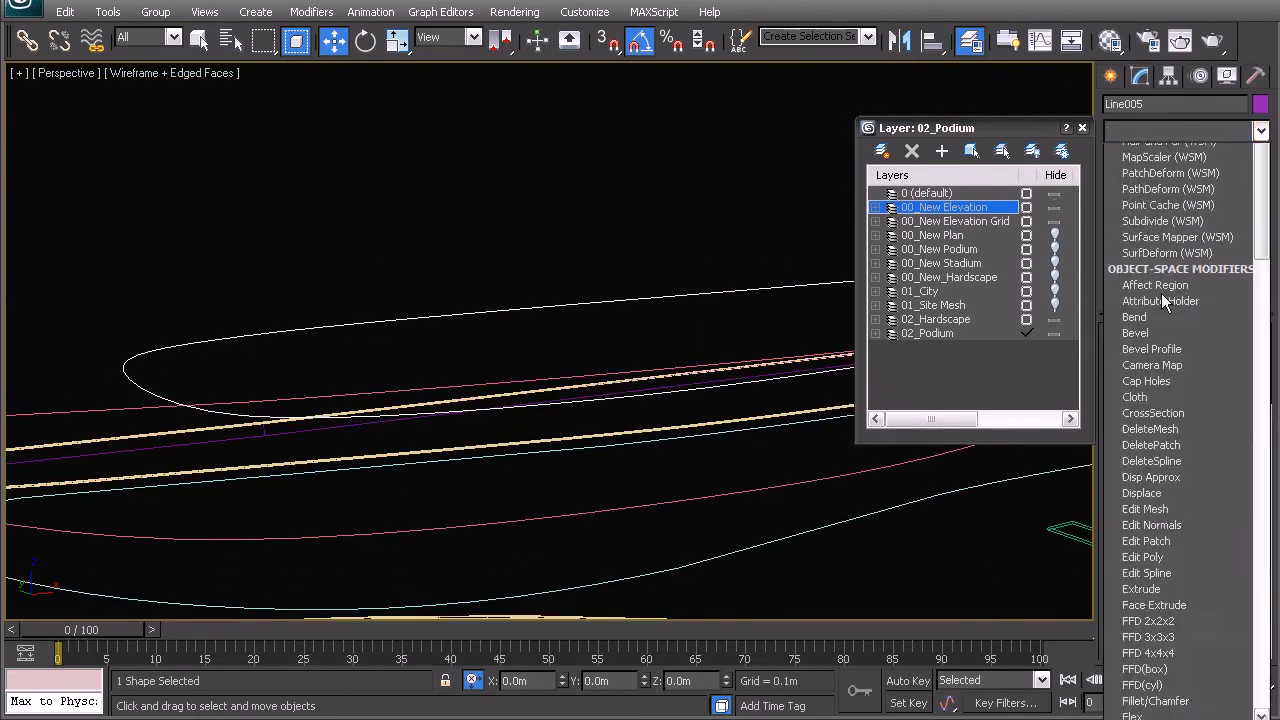
{"action": "type", "text": "ex"}
{"action": "key", "text": "Return"}
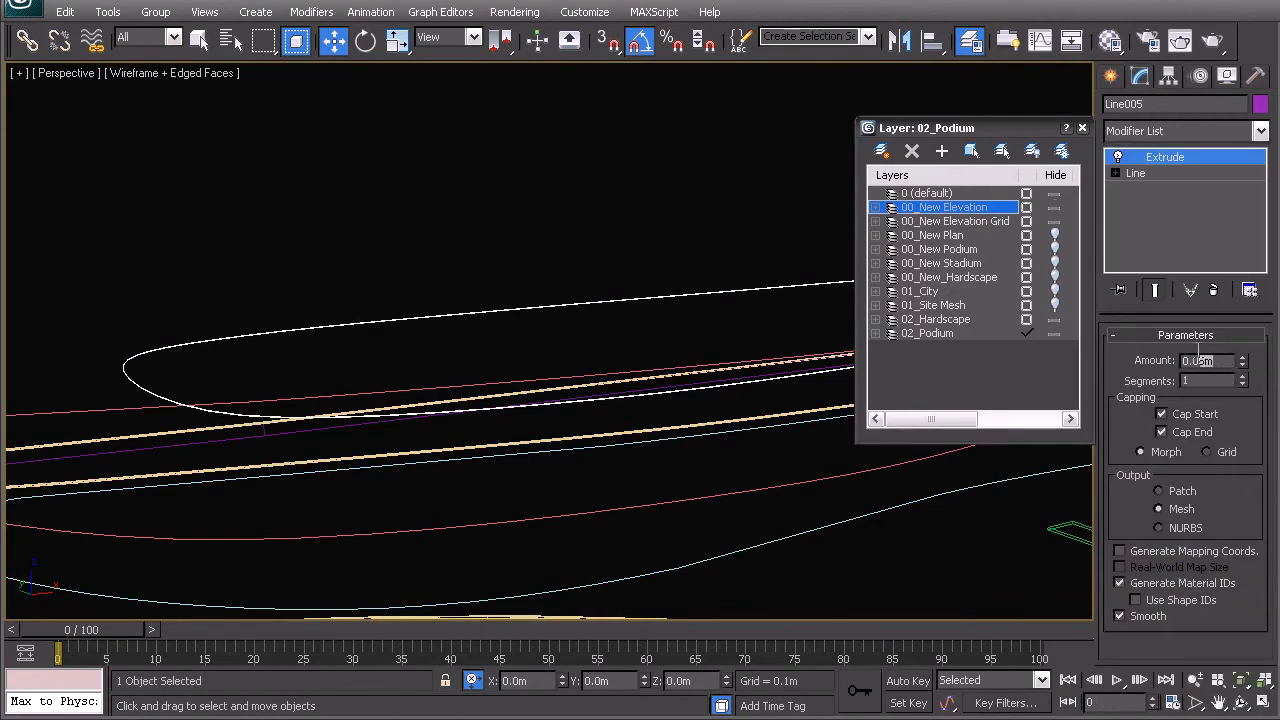
{"action": "type", "text": "0.3"}
{"action": "key", "text": "Return"}
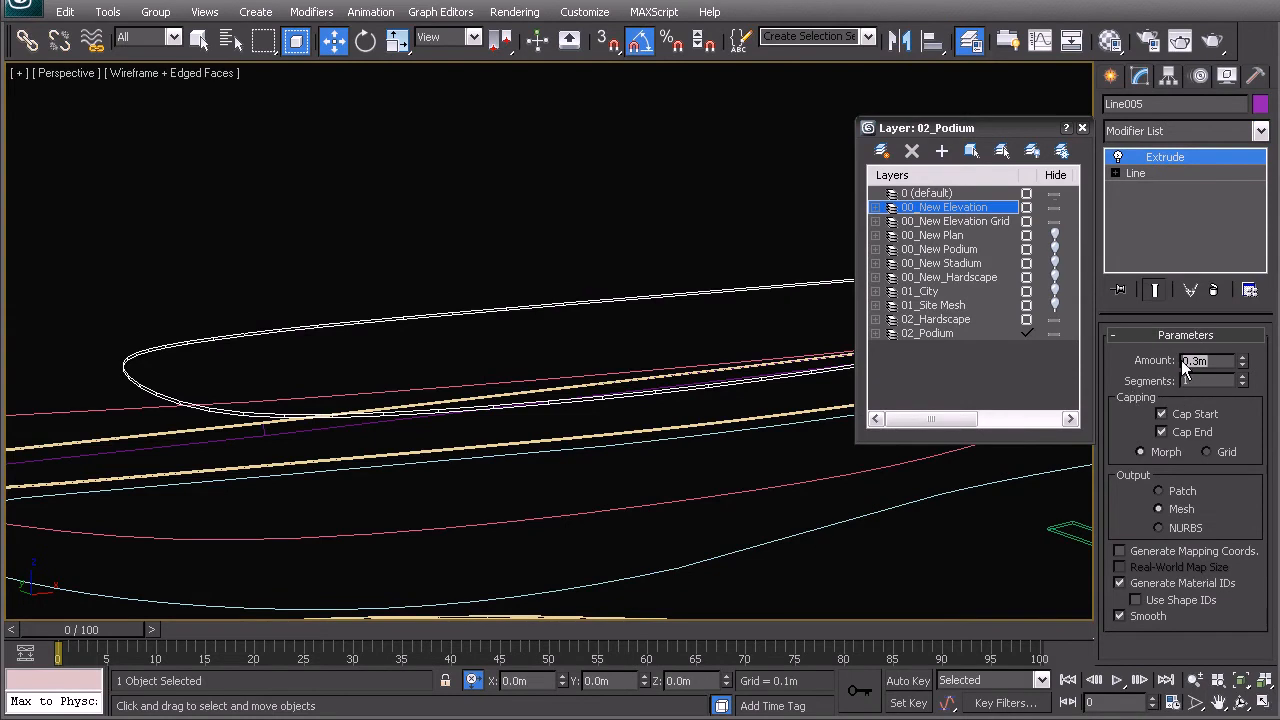
{"action": "left_click", "coordinate": [1183, 360]}
{"action": "type", "text": "-"}
{"action": "key", "text": "Return"}
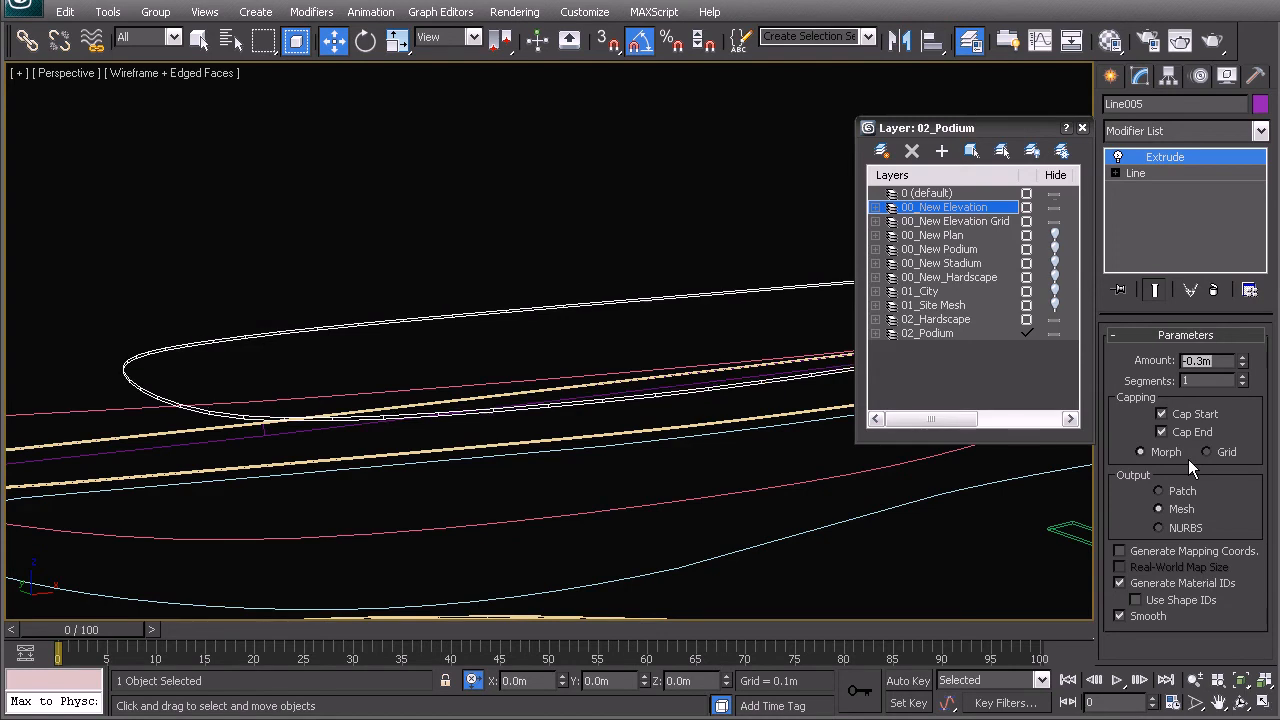
Copy the Extrude modifier from the uppermost oval and paste it as an instance onto the pink outline spline.
{"action": "middle_click_drag", "start_coordinate": [551, 271], "coordinate": [660, 260], "text": "alt"}
{"action": "right_click", "coordinate": [1152, 160]}
{"action": "left_click", "coordinate": [1040, 206]}
{"action": "left_click", "coordinate": [365, 320]}
{"action": "right_click", "coordinate": [1128, 160]}
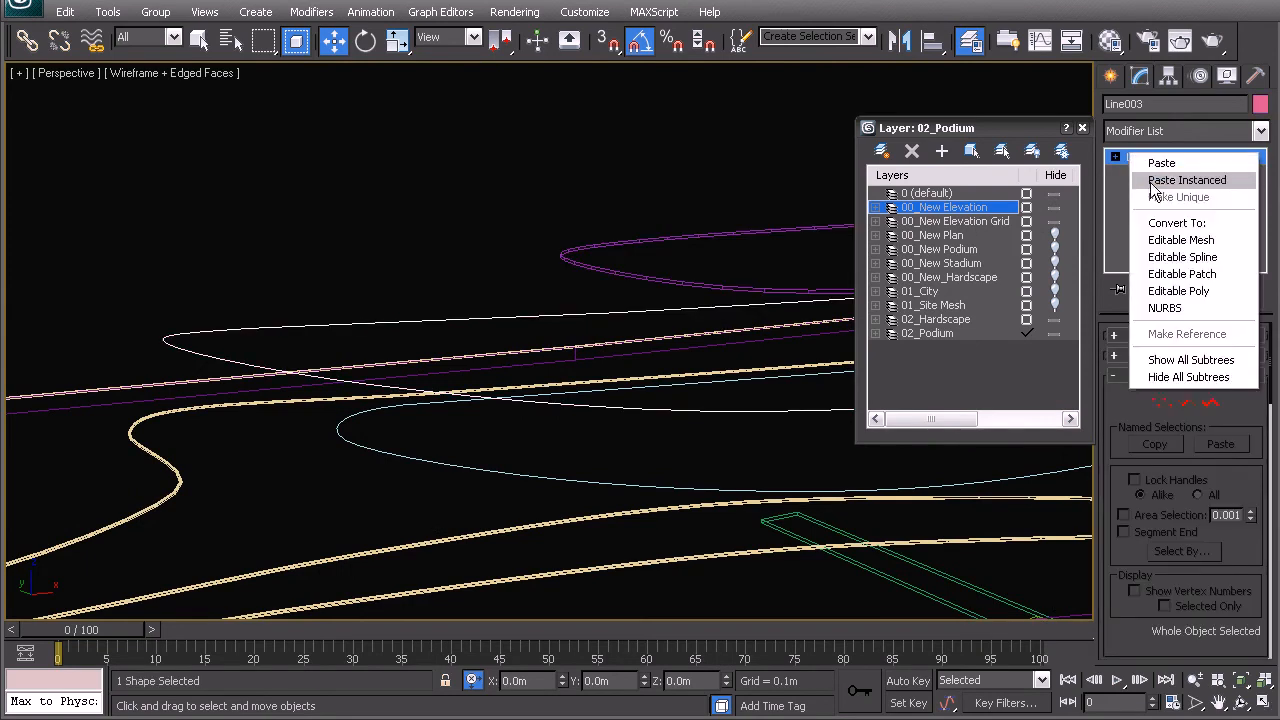
{"action": "left_click", "coordinate": [1150, 182]}
{"action": "left_click", "coordinate": [484, 316]}
Clone the extruded pink slab upward in front view as two instances, snapping the spacing from the 12 m to the 15.5 m grid line.
{"action": "scroll", "coordinate": [470, 343], "scroll_direction": "down", "scroll_amount": 5}
{"action": "middle_click_drag", "start_coordinate": [588, 381], "coordinate": [522, 373]}
{"action": "scroll", "coordinate": [515, 372], "scroll_direction": "up", "scroll_amount": 4}
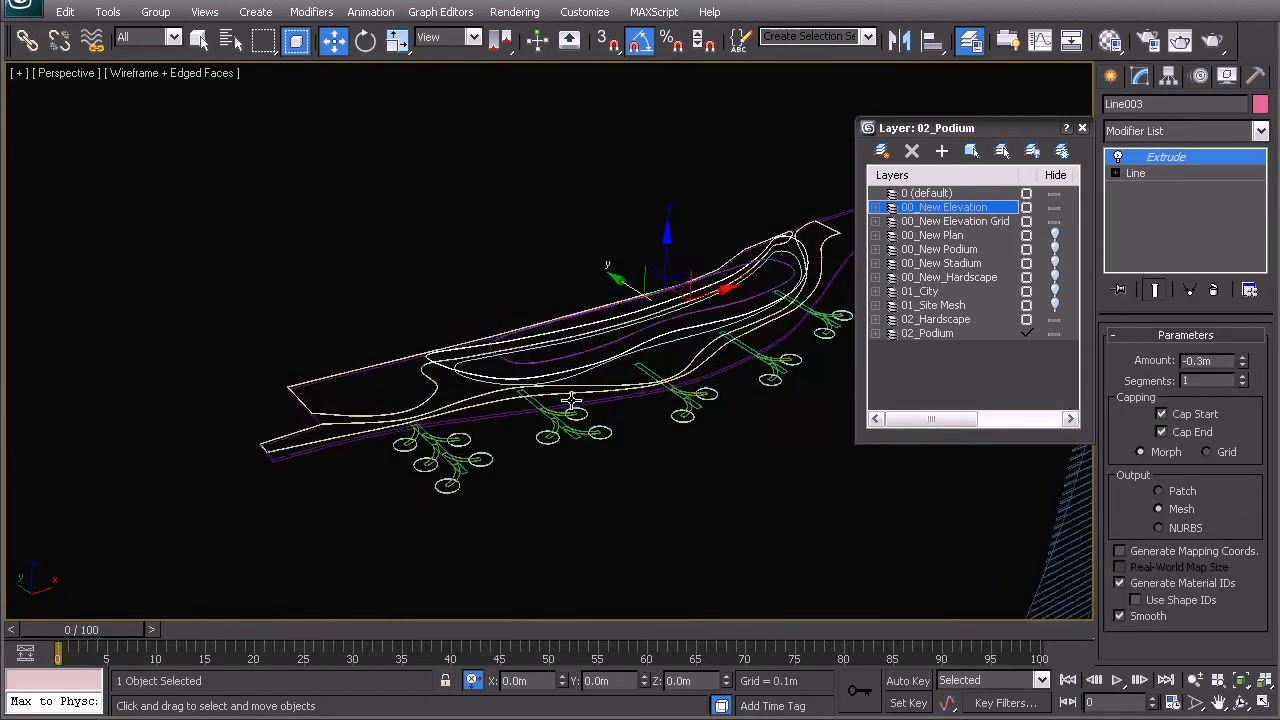
{"action": "middle_click_drag", "start_coordinate": [628, 344], "coordinate": [486, 331]}
{"action": "key", "text": "f"}
{"action": "scroll", "coordinate": [597, 344], "scroll_direction": "up", "scroll_amount": 4}
{"action": "scroll", "coordinate": [625, 343], "scroll_direction": "up", "scroll_amount": 2}
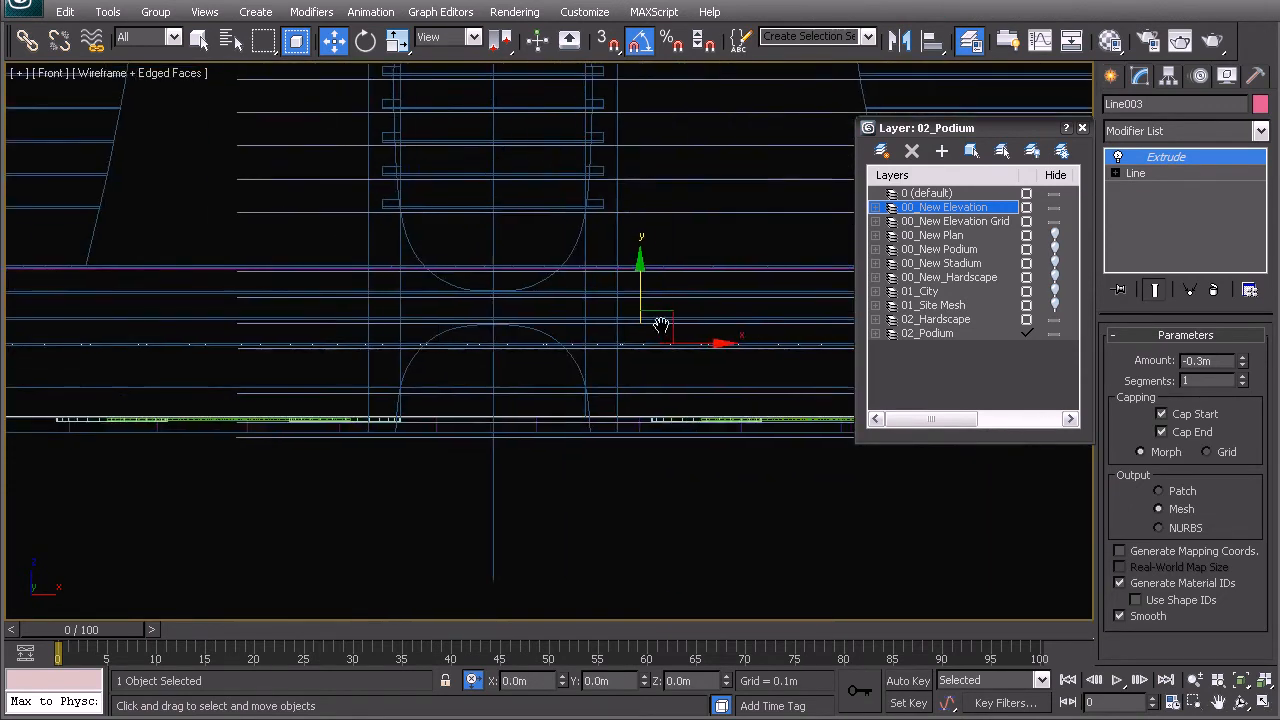
{"action": "scroll", "coordinate": [540, 334], "scroll_direction": "up", "scroll_amount": 2}
{"action": "middle_click_drag", "start_coordinate": [663, 337], "coordinate": [596, 335]}
{"action": "scroll", "coordinate": [581, 325], "scroll_direction": "down", "scroll_amount": 5}
{"action": "middle_click_drag", "start_coordinate": [737, 340], "coordinate": [371, 380]}
{"action": "scroll", "coordinate": [538, 341], "scroll_direction": "down", "scroll_amount": 4}
{"action": "middle_click_drag", "start_coordinate": [611, 383], "coordinate": [499, 416]}
{"action": "scroll", "coordinate": [563, 400], "scroll_direction": "up", "scroll_amount": 2}
{"action": "scroll", "coordinate": [563, 400], "scroll_direction": "up", "scroll_amount": 4}
{"action": "middle_click_drag", "start_coordinate": [614, 434], "coordinate": [588, 343]}
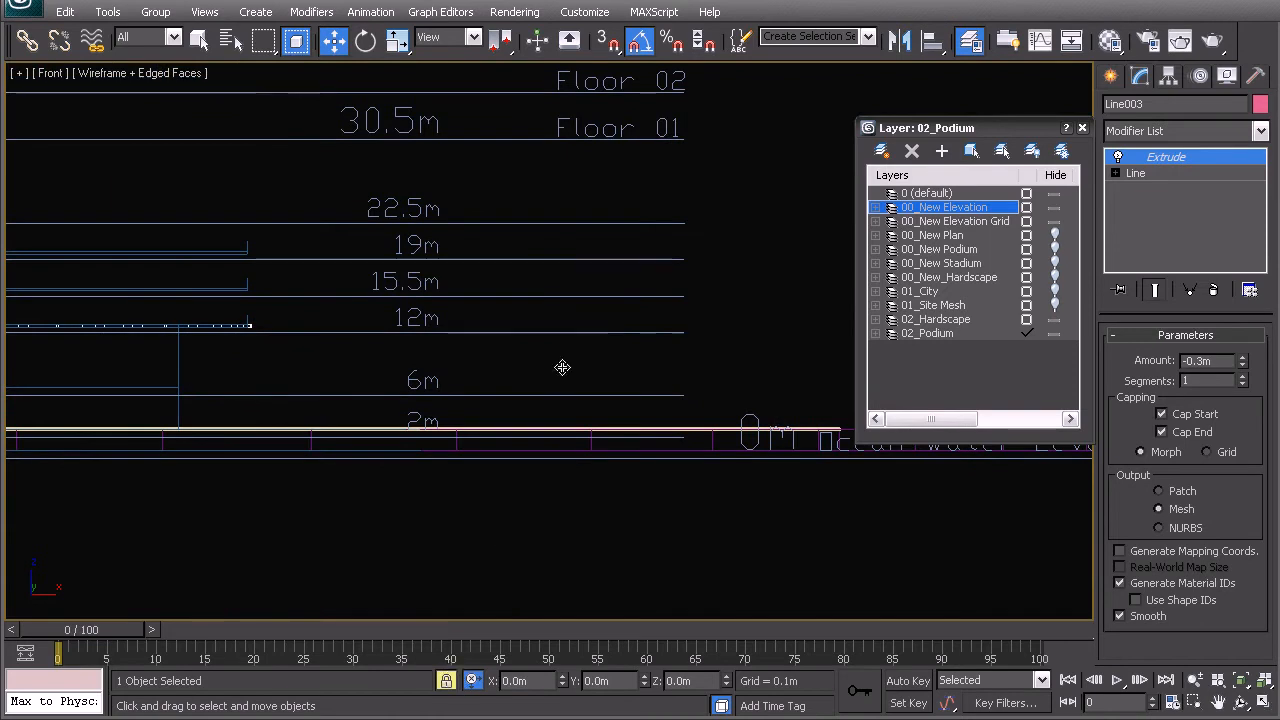
{"action": "left_click", "coordinate": [608, 40]}
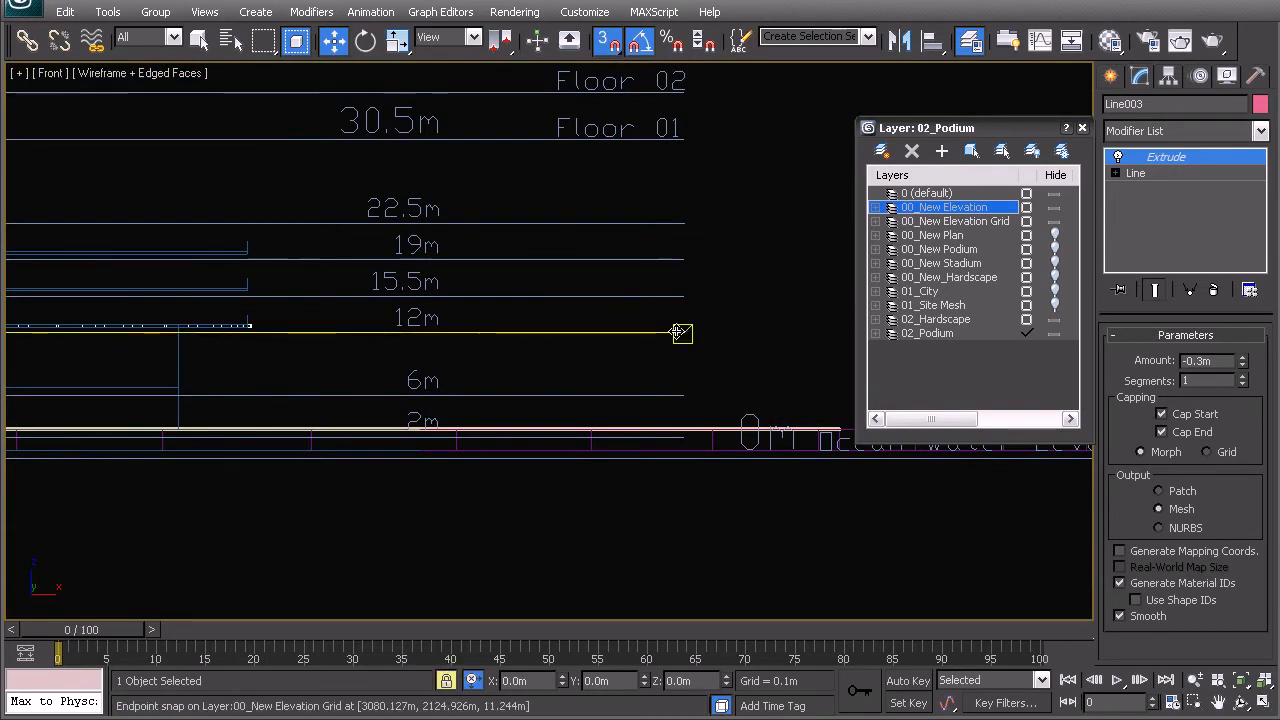
{"action": "left_click_drag", "start_coordinate": [680, 332], "coordinate": [679, 296], "text": "shift"}
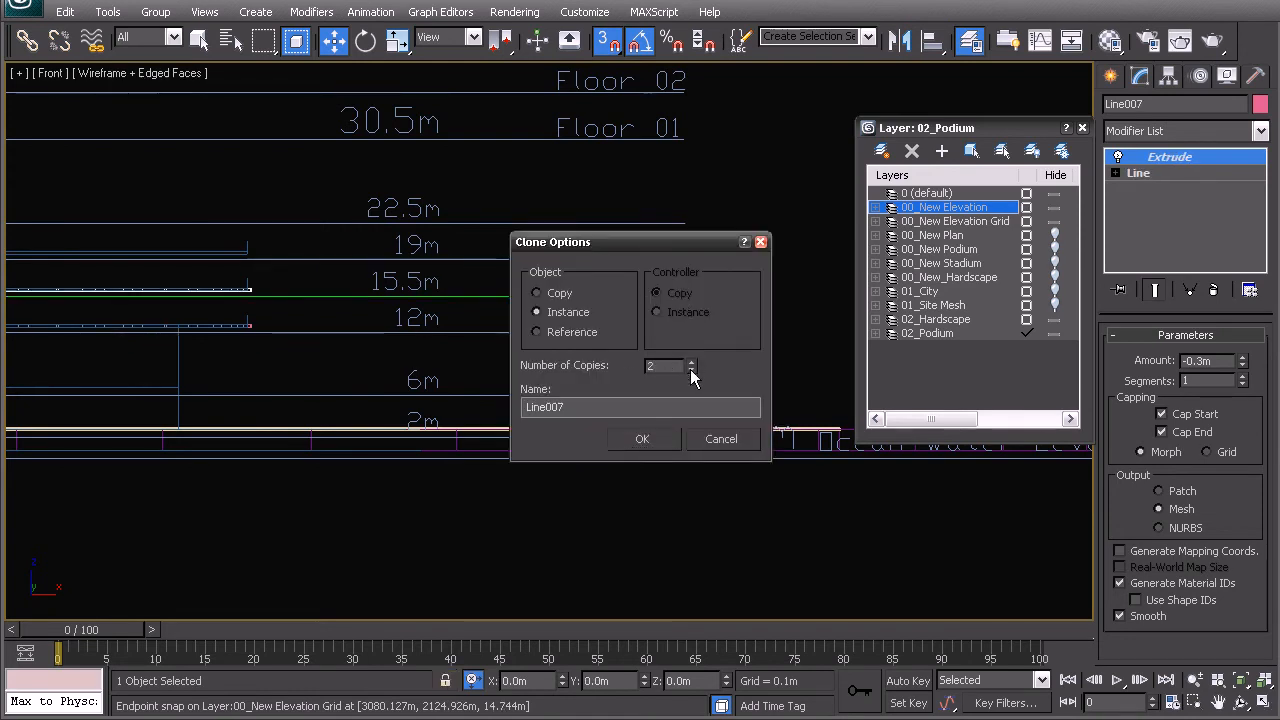
{"action": "left_click", "coordinate": [642, 439]}
Check the stacked pink slabs against the elevation levels, and inspect them and the purple top slab in perspective.
{"action": "mouse_move", "coordinate": [660, 449]}
{"action": "middle_mouse_down"}
{"action": "mouse_move", "coordinate": [523, 346]}
{"action": "mouse_move", "coordinate": [417, 306]}
{"action": "mouse_move", "coordinate": [420, 282]}
{"action": "middle_mouse_up"}
{"action": "middle_click_drag", "start_coordinate": [546, 376], "coordinate": [535, 402]}
{"action": "scroll", "coordinate": [530, 402], "scroll_direction": "up", "scroll_amount": 2}
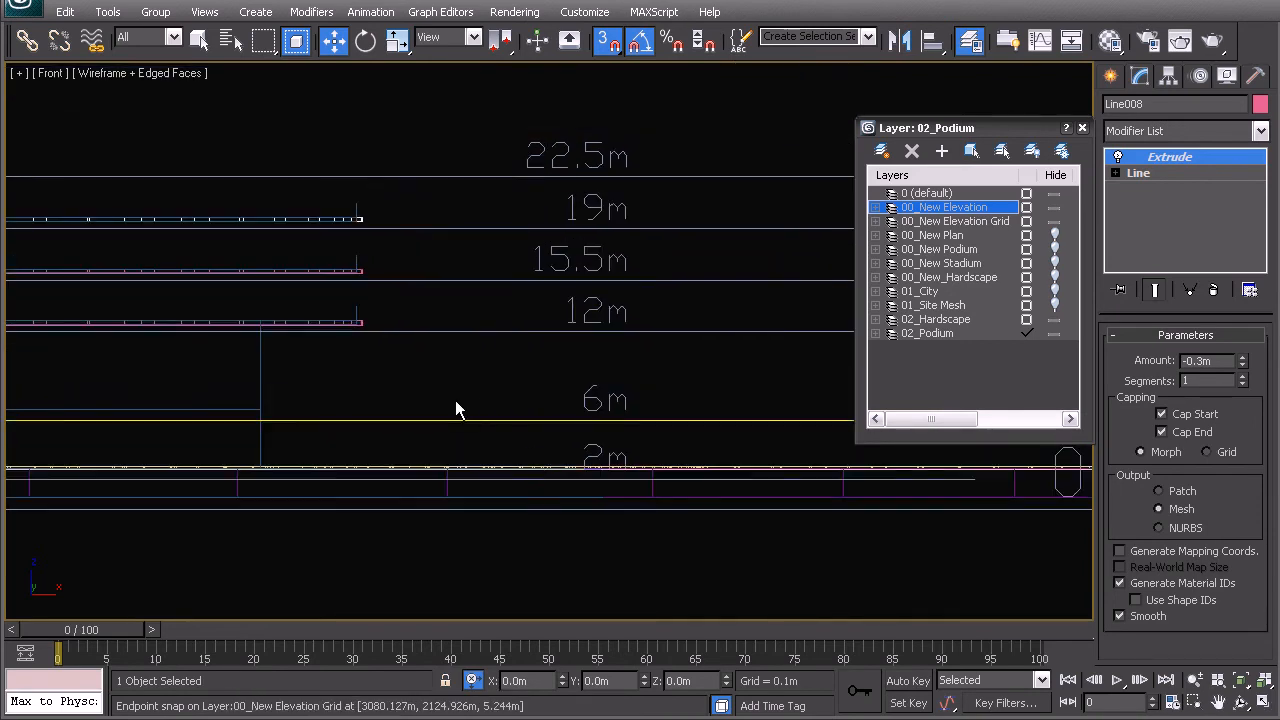
{"action": "scroll", "coordinate": [456, 401], "scroll_direction": "down", "scroll_amount": 3}
{"action": "key", "text": "p"}
{"action": "scroll", "coordinate": [463, 403], "scroll_direction": "up", "scroll_amount": 4}
{"action": "middle_click_drag", "start_coordinate": [510, 386], "coordinate": [560, 410], "text": "alt"}
{"action": "scroll", "coordinate": [457, 423], "scroll_direction": "up", "scroll_amount": 3}
{"action": "middle_click_drag", "start_coordinate": [457, 423], "coordinate": [637, 326]}
{"action": "middle_click_drag", "start_coordinate": [401, 364], "coordinate": [477, 352]}
{"action": "key", "text": "F3"}
{"action": "left_click", "coordinate": [408, 191]}
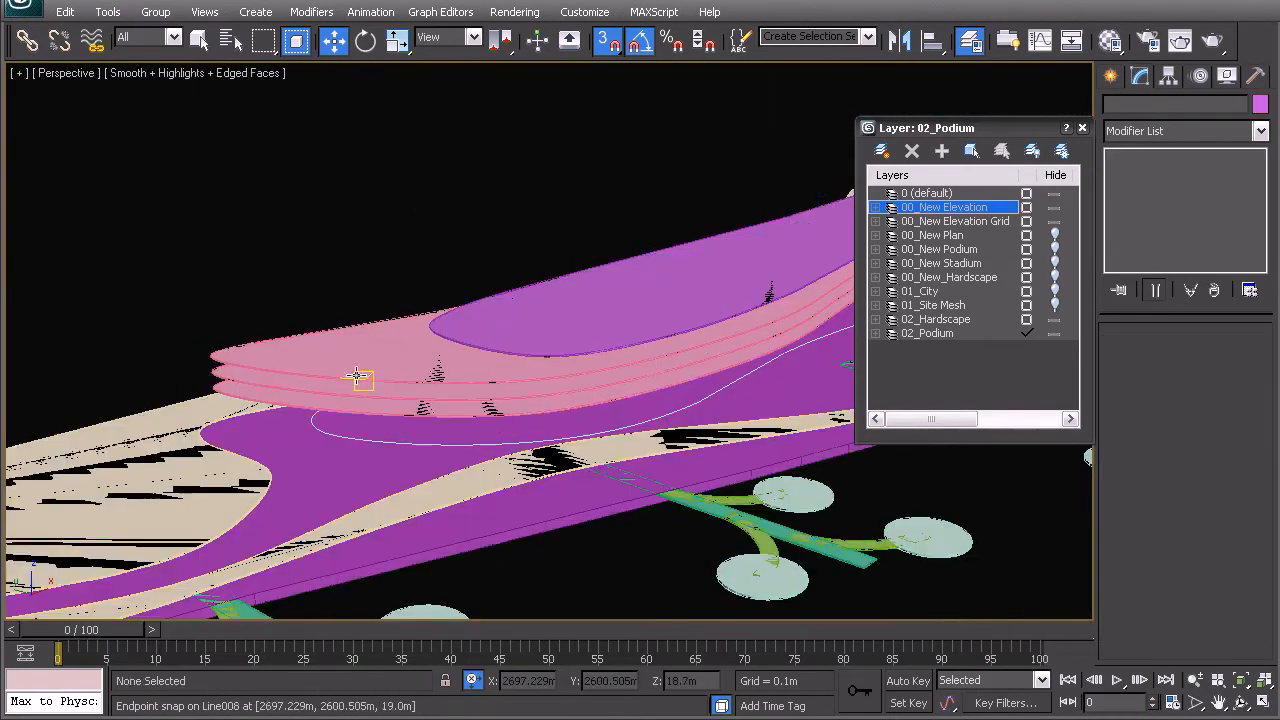
{"action": "left_click", "coordinate": [510, 358]}
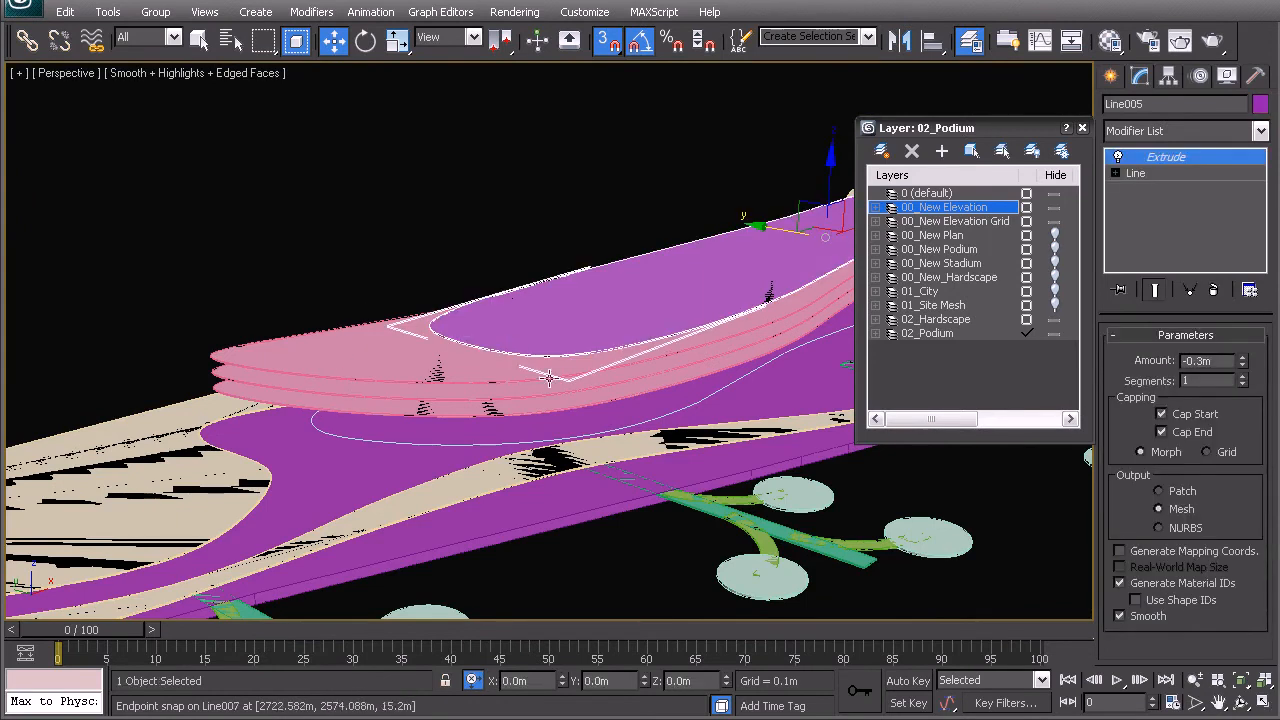
{"action": "left_click", "coordinate": [321, 261]}
{"action": "key", "text": "F3"}
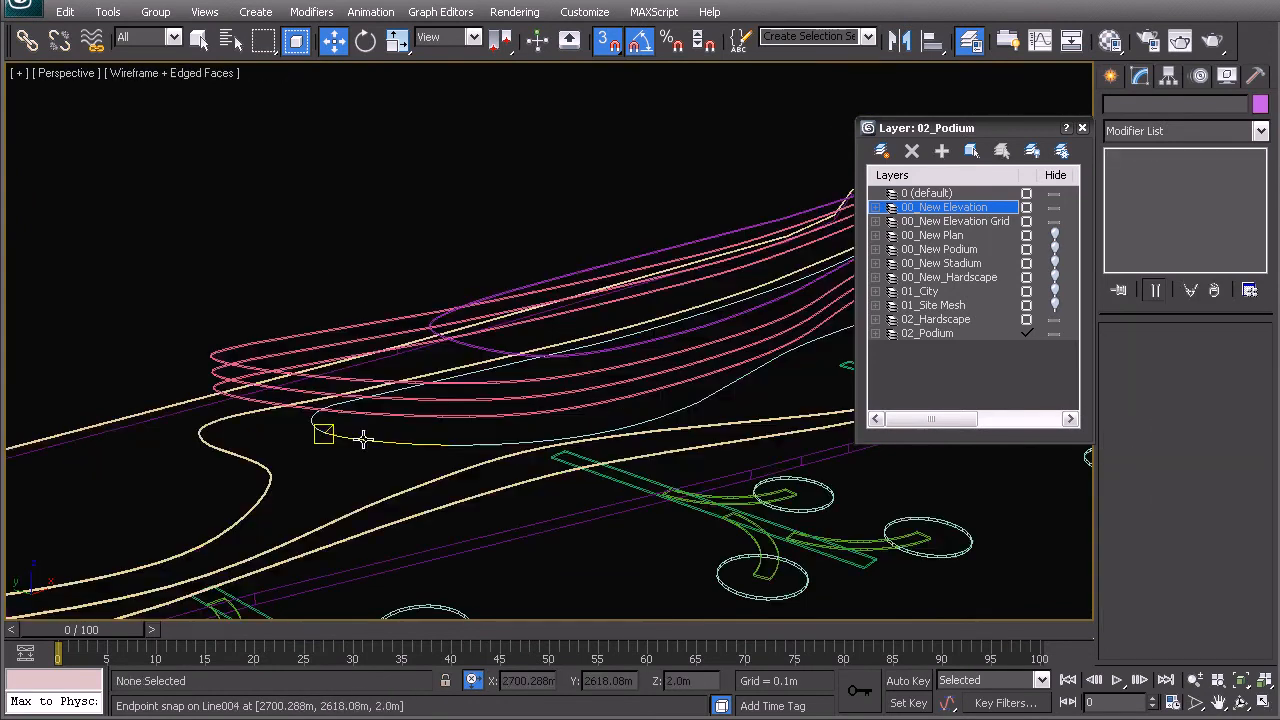
Extrude the light blue outline spline below the pink slabs by 10 m, judging the height against the elevation grid in front view.
{"action": "left_click", "coordinate": [363, 437]}
{"action": "middle_click_drag", "start_coordinate": [561, 458], "coordinate": [436, 458]}
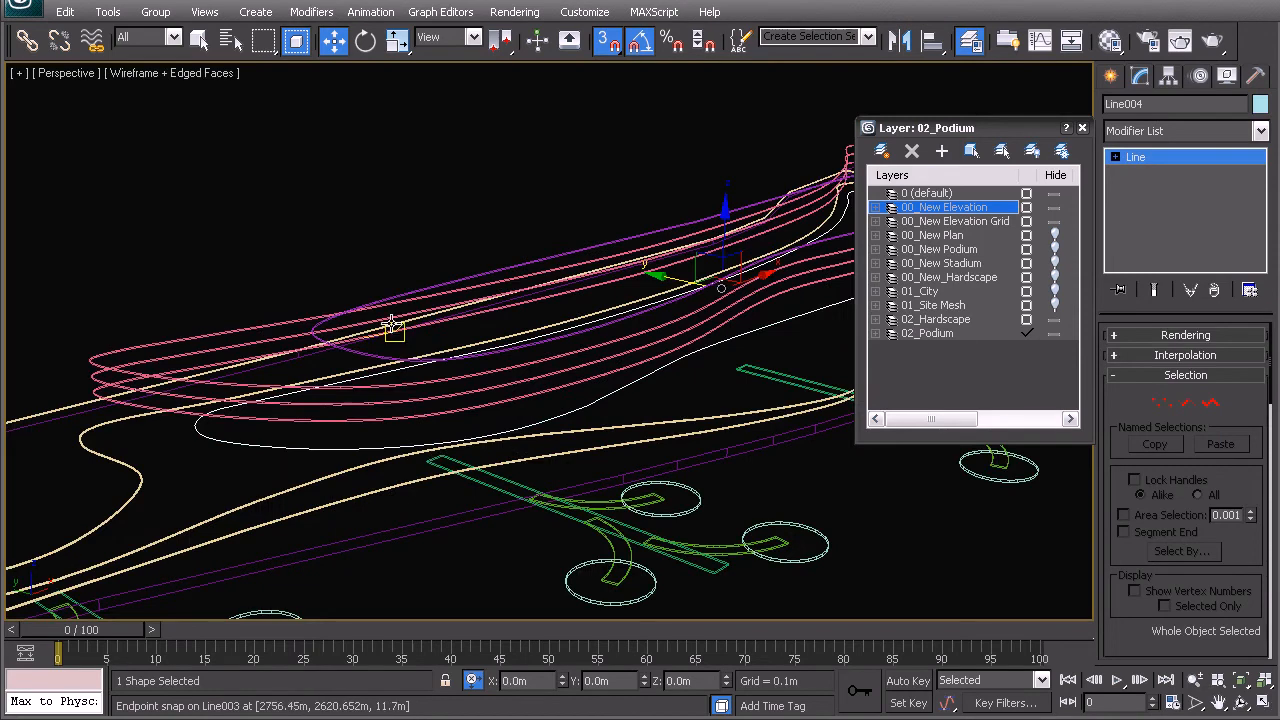
{"action": "middle_click_drag", "start_coordinate": [548, 372], "coordinate": [488, 470], "text": "alt"}
{"action": "key", "text": "f"}
{"action": "scroll", "coordinate": [611, 419], "scroll_direction": "down", "scroll_amount": 2}
{"action": "scroll", "coordinate": [611, 419], "scroll_direction": "up", "scroll_amount": 1}
{"action": "scroll", "coordinate": [640, 434], "scroll_direction": "down", "scroll_amount": 3}
{"action": "scroll", "coordinate": [149, 460], "scroll_direction": "up", "scroll_amount": 1}
{"action": "scroll", "coordinate": [490, 445], "scroll_direction": "up", "scroll_amount": 2}
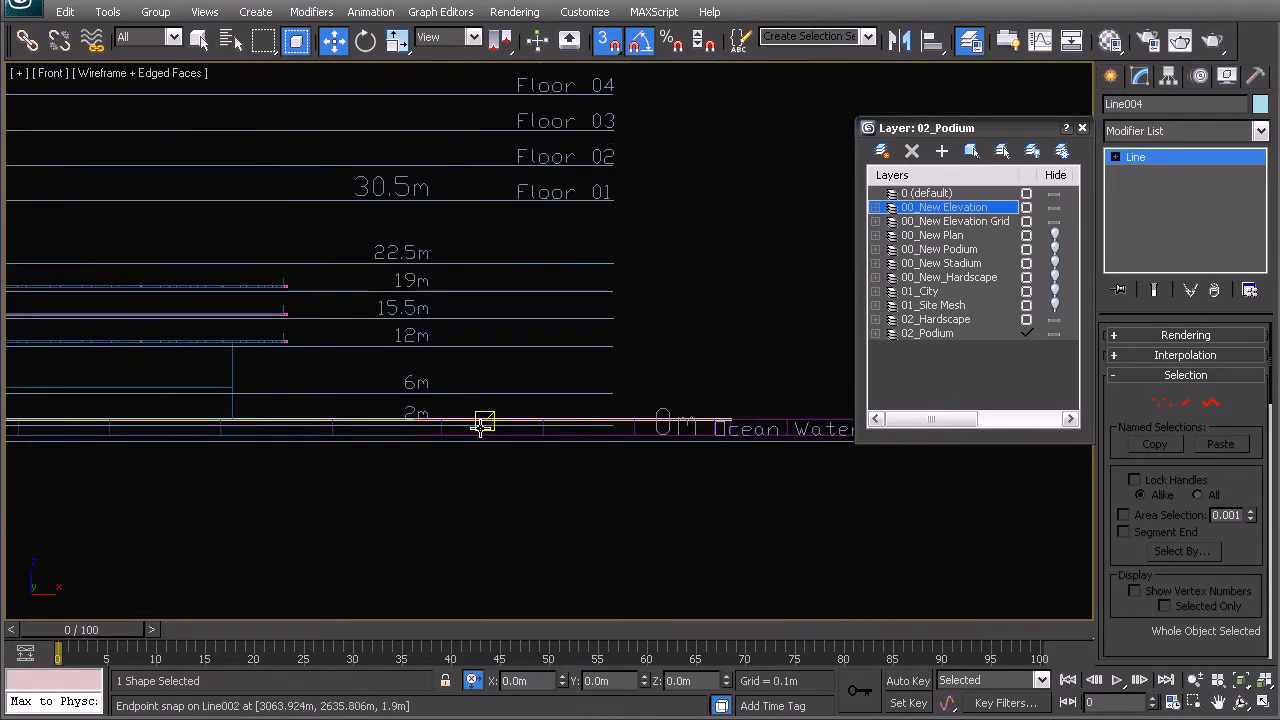
{"action": "scroll", "coordinate": [405, 400], "scroll_direction": "up", "scroll_amount": 2}
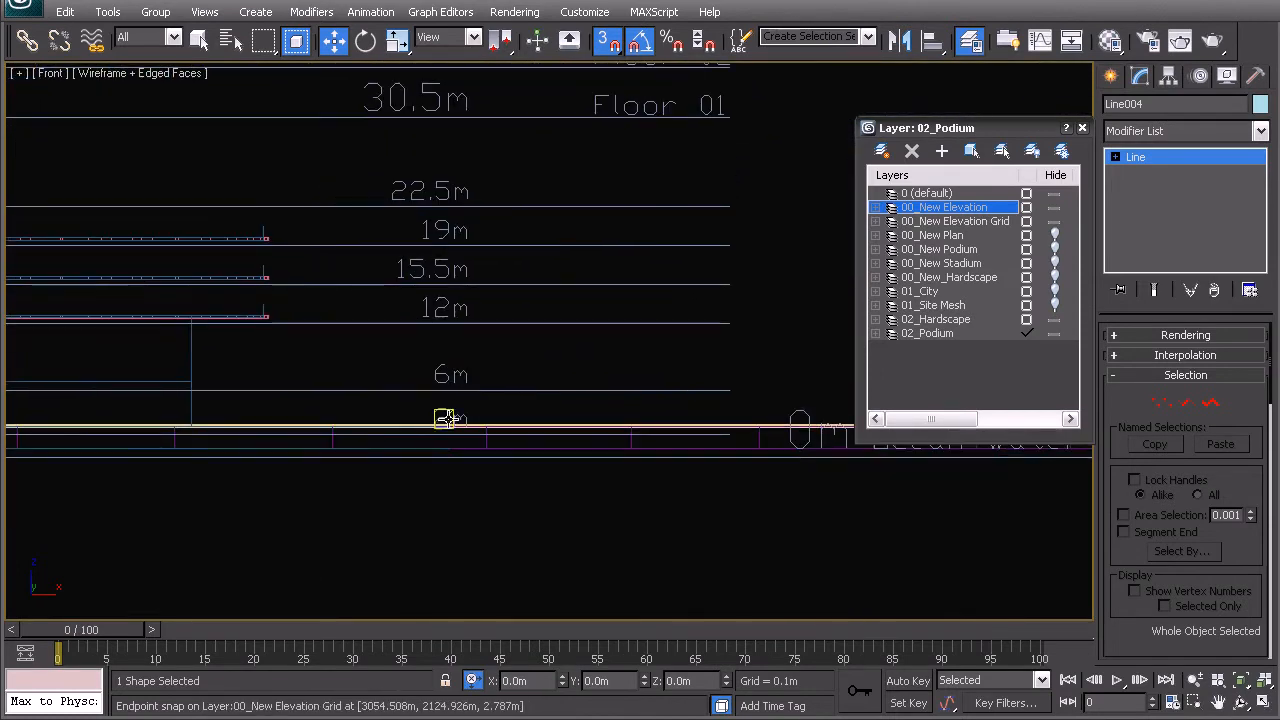
{"action": "left_click", "coordinate": [1120, 133]}
{"action": "type", "text": "ex"}
{"action": "key", "text": "Return"}
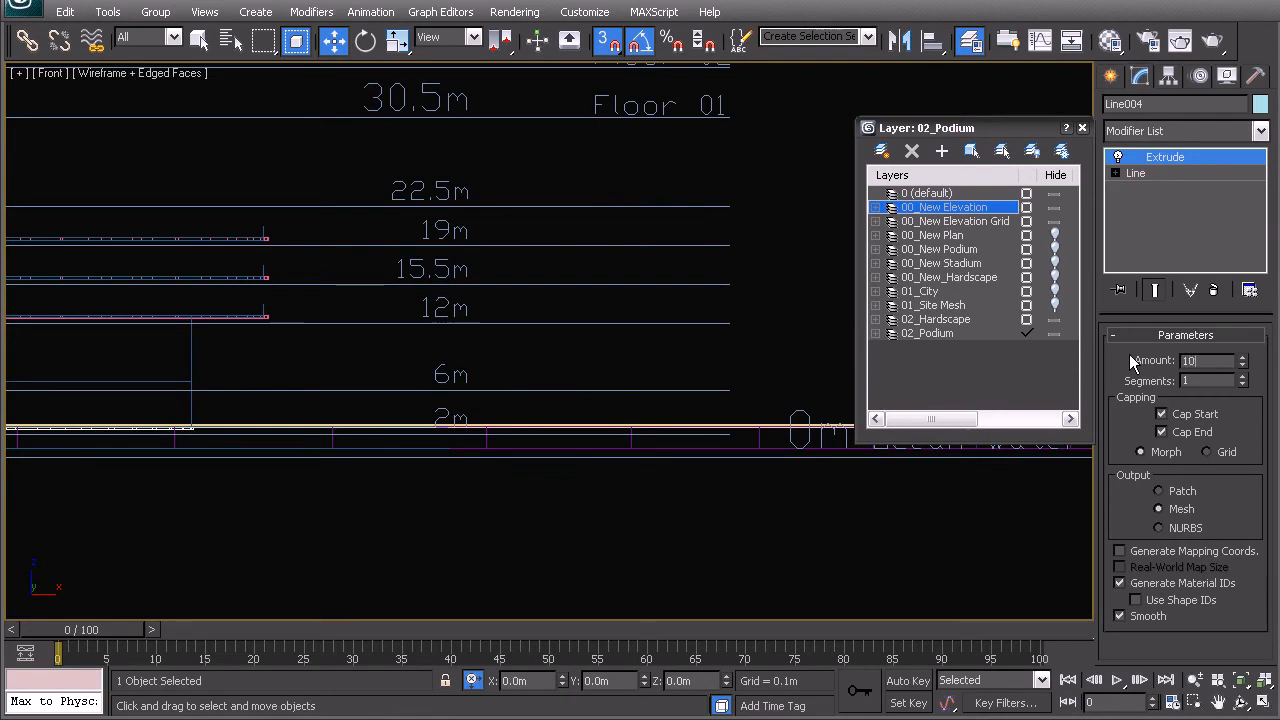
{"action": "type", "text": "10"}
{"action": "key", "text": "Return"}
Set the light blue wall's Extrude segments to 2.
{"action": "middle_click_drag", "start_coordinate": [123, 370], "coordinate": [251, 389]}
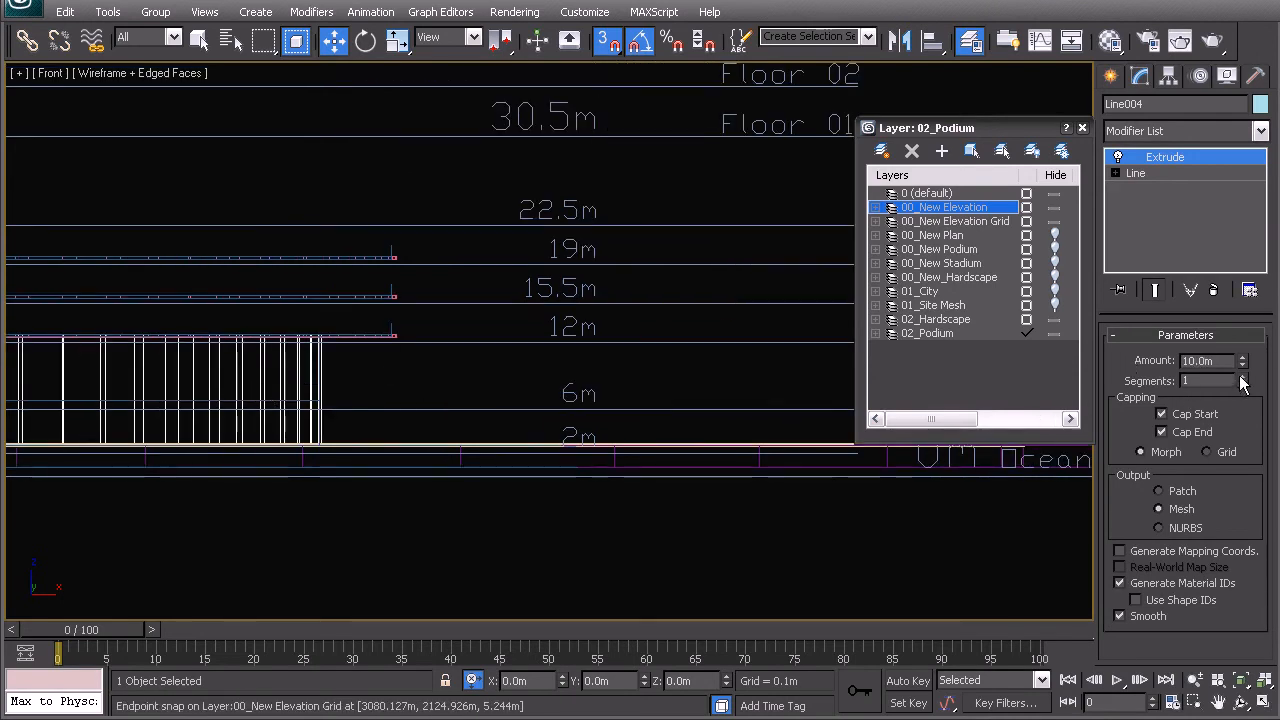
{"action": "middle_click_drag", "start_coordinate": [320, 391], "coordinate": [435, 388]}
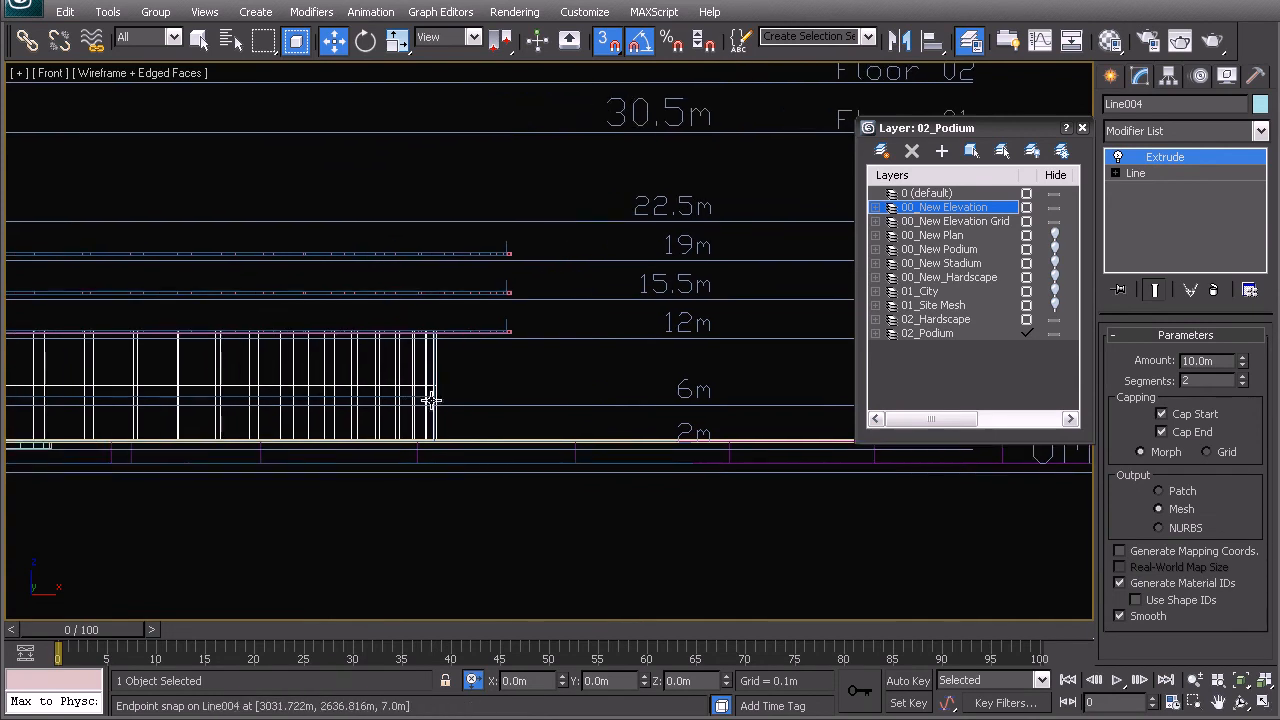
{"action": "right_click", "coordinate": [462, 372]}
{"action": "key", "text": "Escape"}
Inspect the podium in shaded perspective, examining the light blue wall, stacked slabs, walkways and round platforms up close.
{"action": "key", "text": "p"}
{"action": "scroll", "coordinate": [460, 385], "scroll_direction": "up", "scroll_amount": 3}
{"action": "middle_click_drag", "start_coordinate": [477, 403], "coordinate": [555, 403], "text": "alt"}
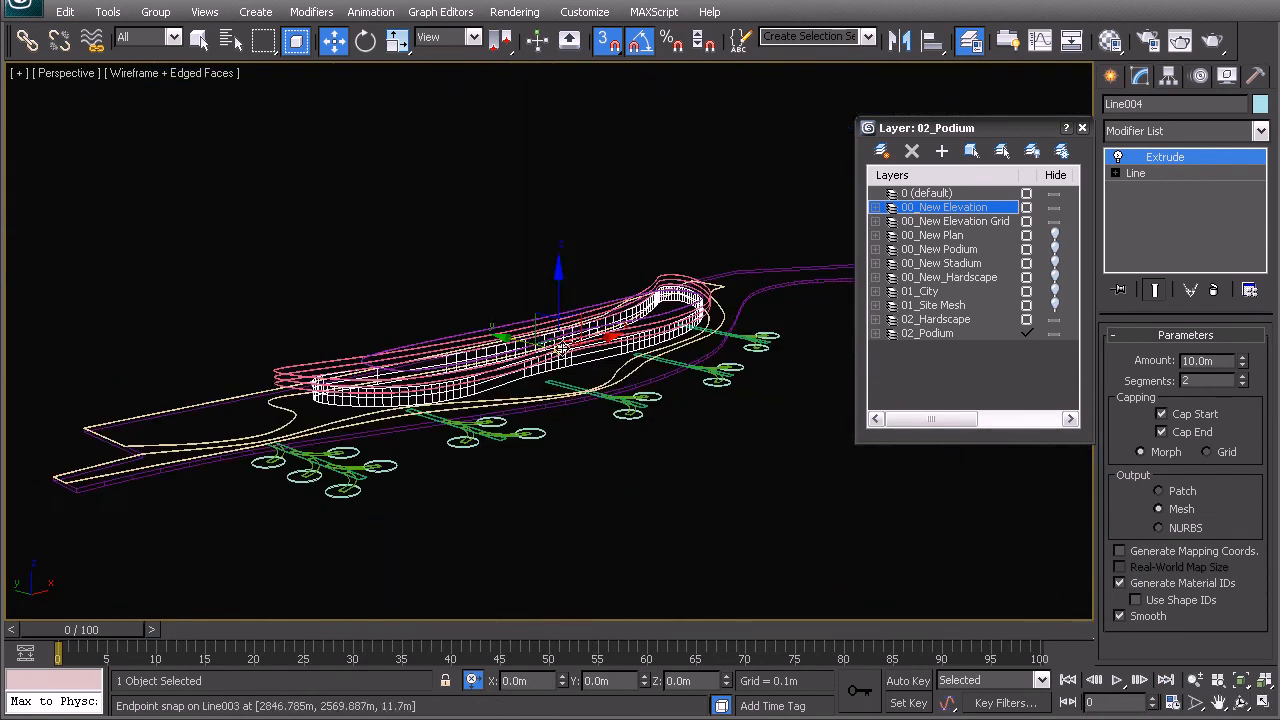
{"action": "key", "text": "F3"}
{"action": "middle_click_drag", "start_coordinate": [560, 346], "coordinate": [420, 297], "text": "alt"}
{"action": "left_click", "coordinate": [420, 297]}
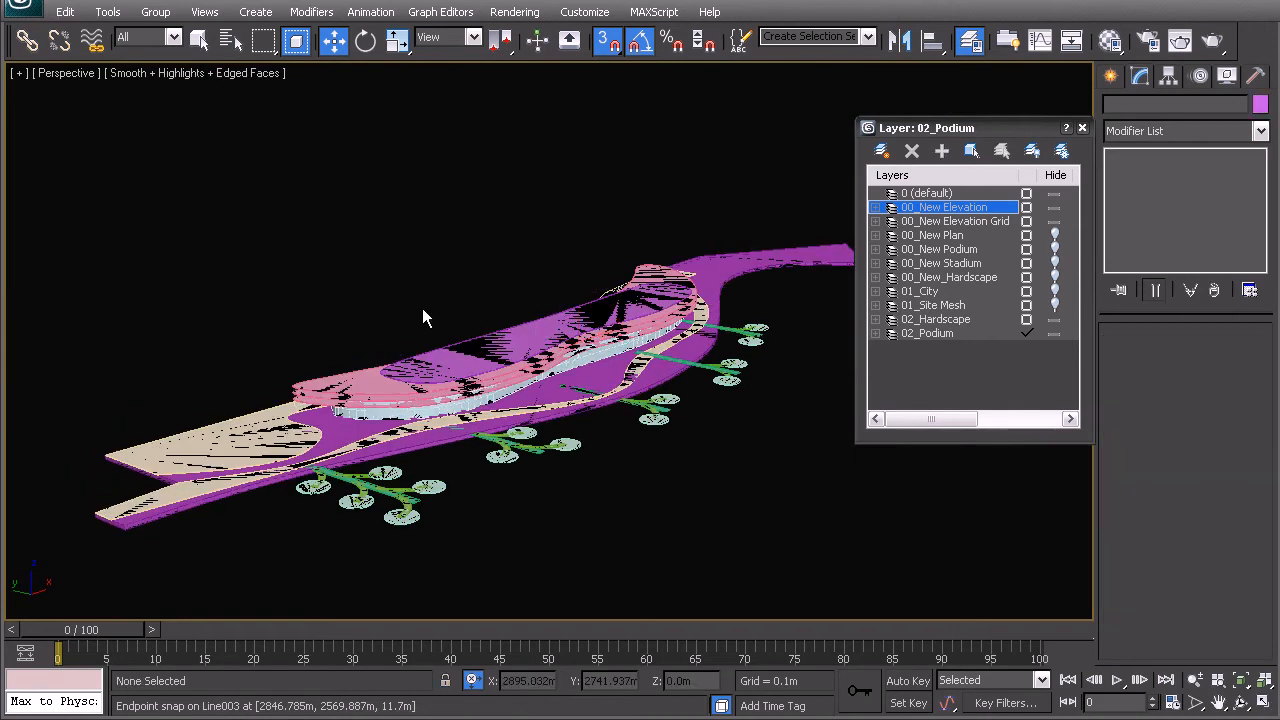
{"action": "key", "text": "F4"}
{"action": "mouse_move", "coordinate": [428, 390]}
{"action": "middle_mouse_down", "text": "alt"}
{"action": "mouse_move", "coordinate": [551, 386]}
{"action": "mouse_move", "coordinate": [606, 317]}
{"action": "mouse_move", "coordinate": [683, 300]}
{"action": "mouse_move", "coordinate": [727, 318]}
{"action": "mouse_move", "coordinate": [725, 302]}
{"action": "middle_mouse_up", "text": "alt"}
{"action": "key", "text": "F4"}
{"action": "scroll", "coordinate": [551, 386], "scroll_direction": "up", "scroll_amount": 3}
{"action": "scroll", "coordinate": [551, 386], "scroll_direction": "up", "scroll_amount": 3}
{"action": "middle_click_drag", "start_coordinate": [517, 306], "coordinate": [539, 222], "text": "alt"}
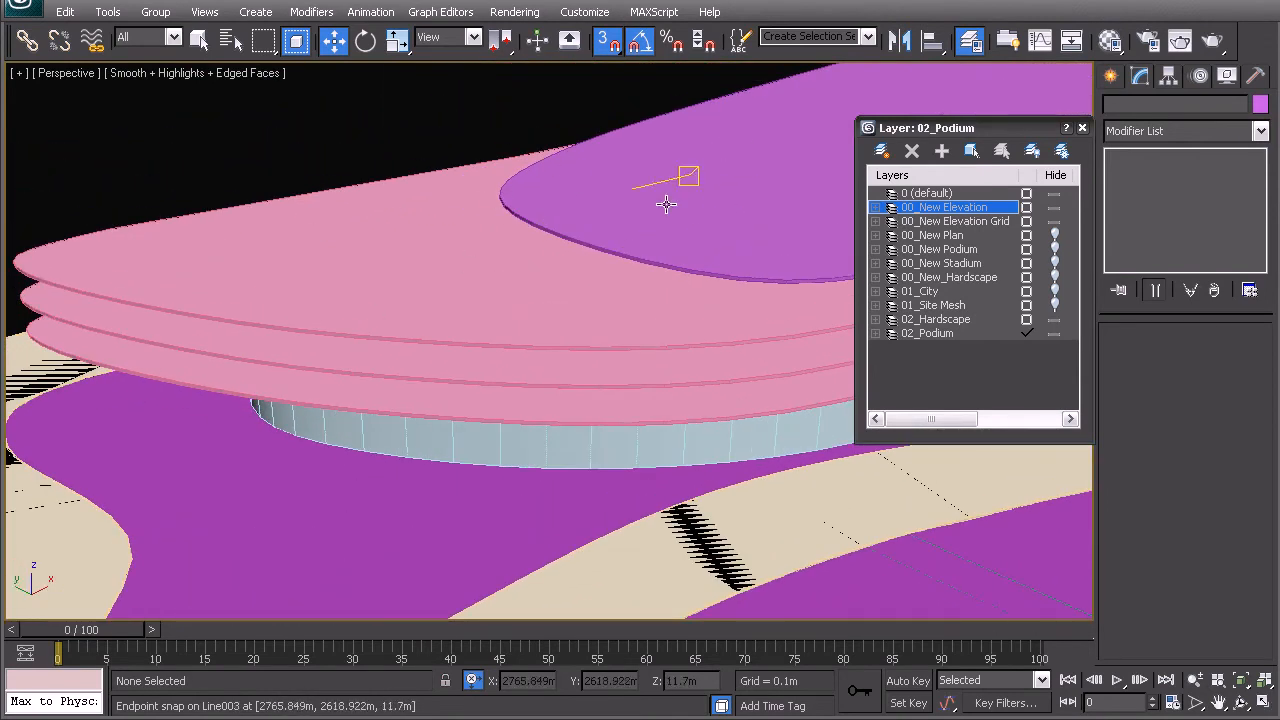
{"action": "middle_click_drag", "start_coordinate": [214, 364], "coordinate": [515, 472], "text": "alt"}
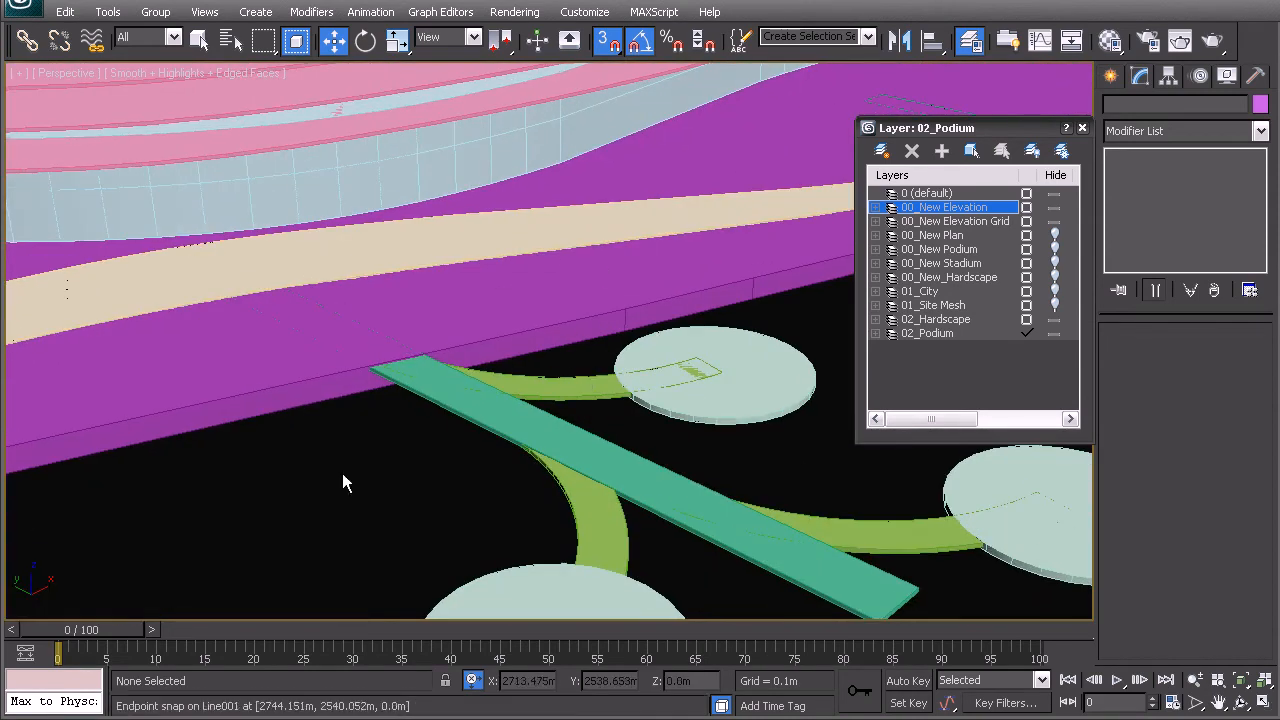
{"action": "mouse_move", "coordinate": [349, 277]}
{"action": "middle_mouse_down"}
{"action": "mouse_move", "coordinate": [563, 266]}
{"action": "mouse_move", "coordinate": [600, 304]}
{"action": "mouse_move", "coordinate": [591, 298]}
{"action": "middle_mouse_up"}
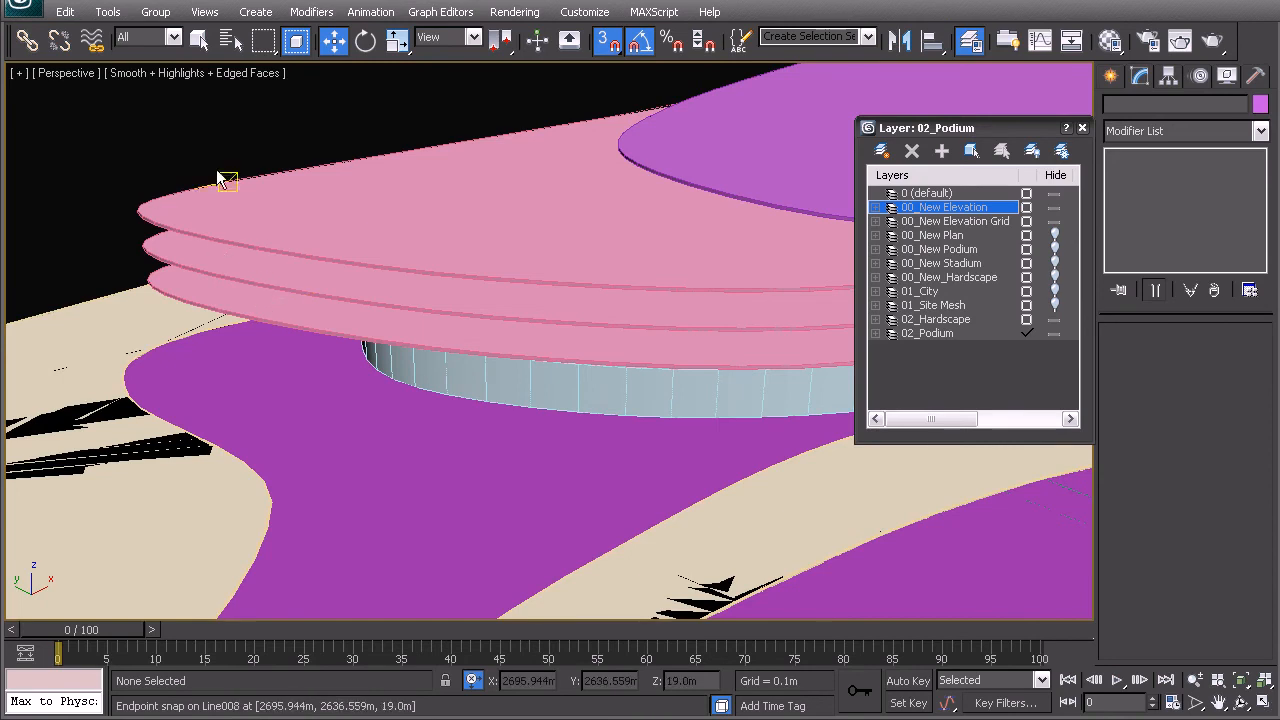
Clone the purple top slab and the three pink slabs in place as copies.
{"action": "left_click", "coordinate": [662, 163]}
{"action": "left_click", "coordinate": [276, 221], "text": "ctrl"}
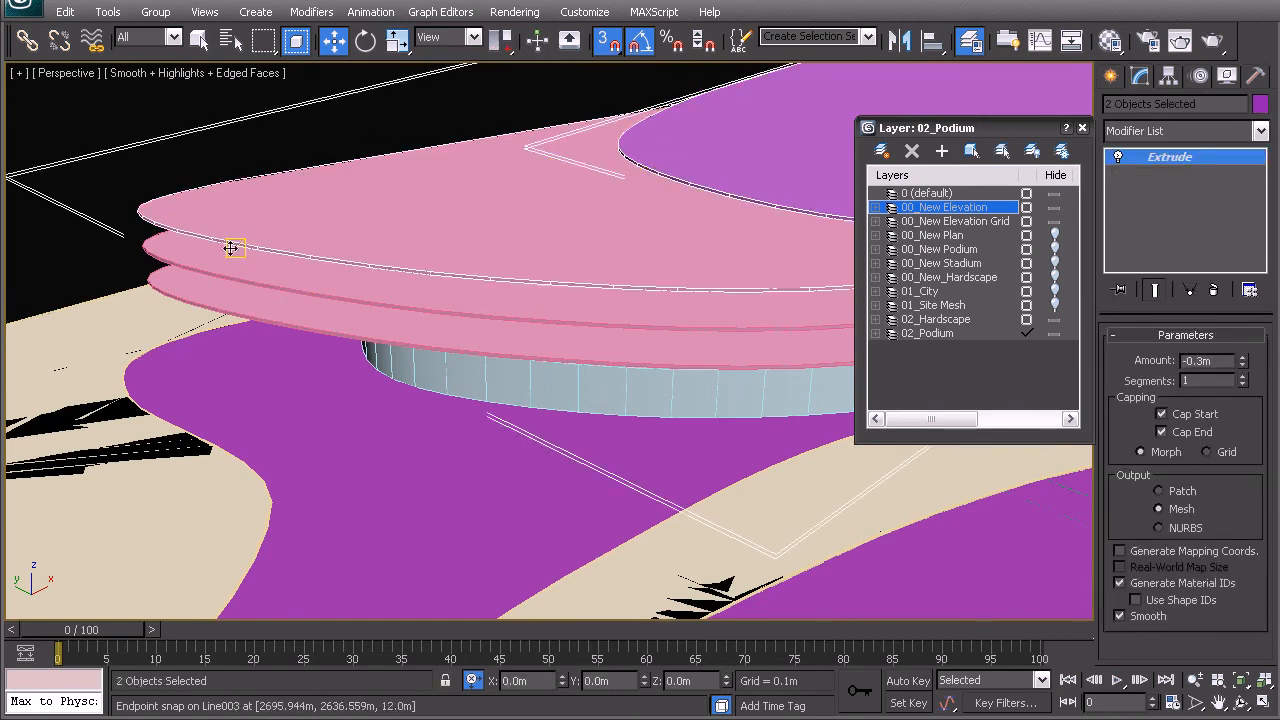
{"action": "left_click", "coordinate": [206, 257], "text": "ctrl"}
{"action": "left_click", "coordinate": [218, 285], "text": "ctrl"}
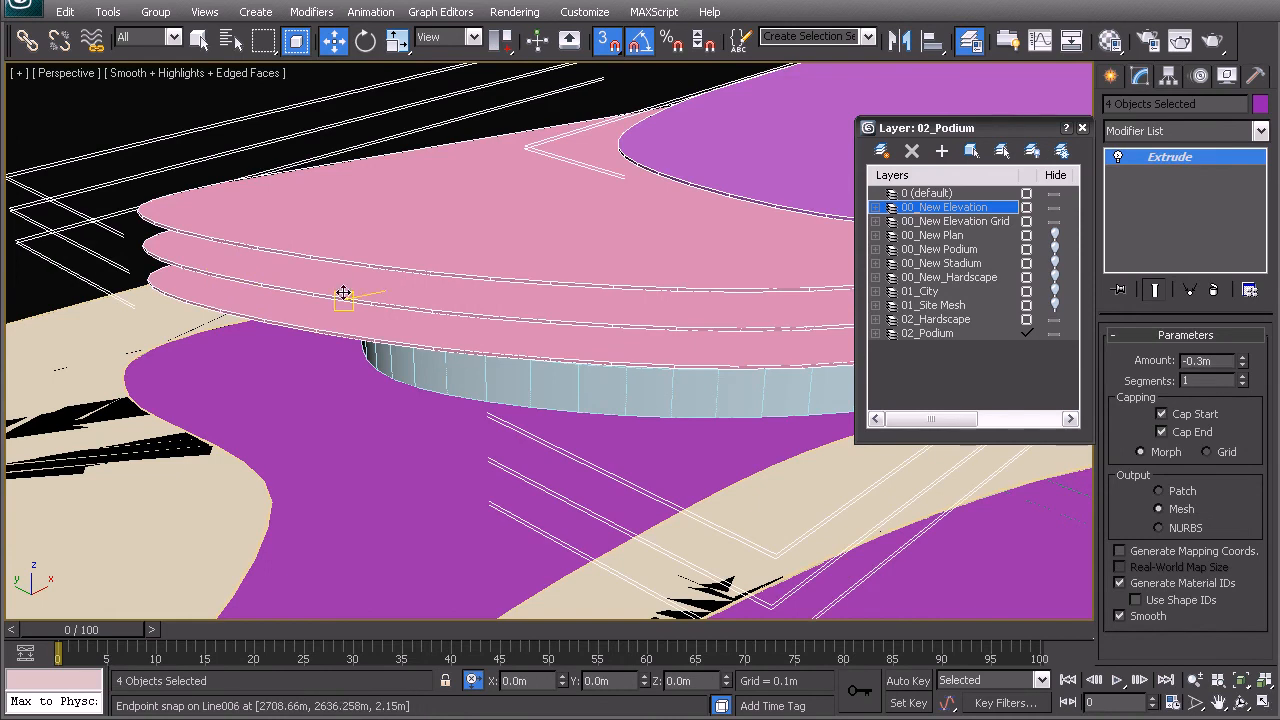
{"action": "left_click_drag", "start_coordinate": [340, 297], "coordinate": [351, 303], "text": "shift"}
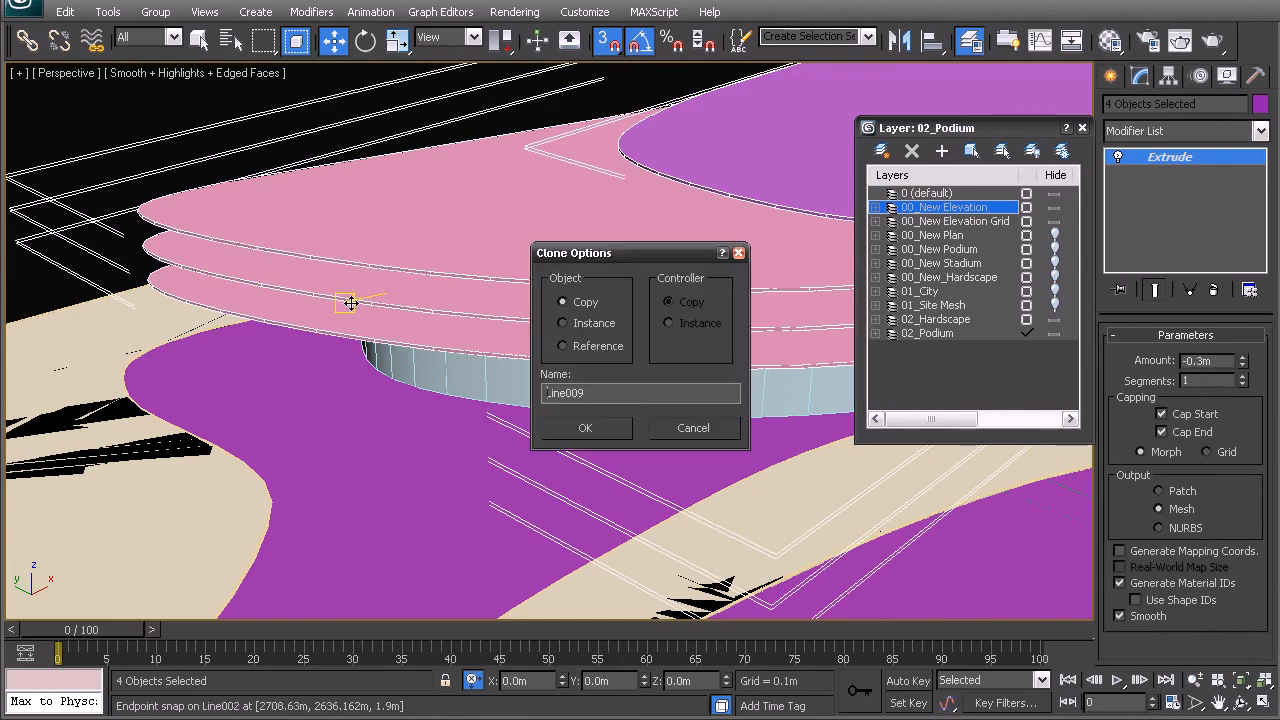
{"action": "left_click", "coordinate": [585, 428]}
Replace the Extrude modifier on the uppermost pink slab's duplicate with a Sweep modifier using a built-in section.
{"action": "left_click", "coordinate": [128, 122]}
{"action": "left_click", "coordinate": [217, 239]}
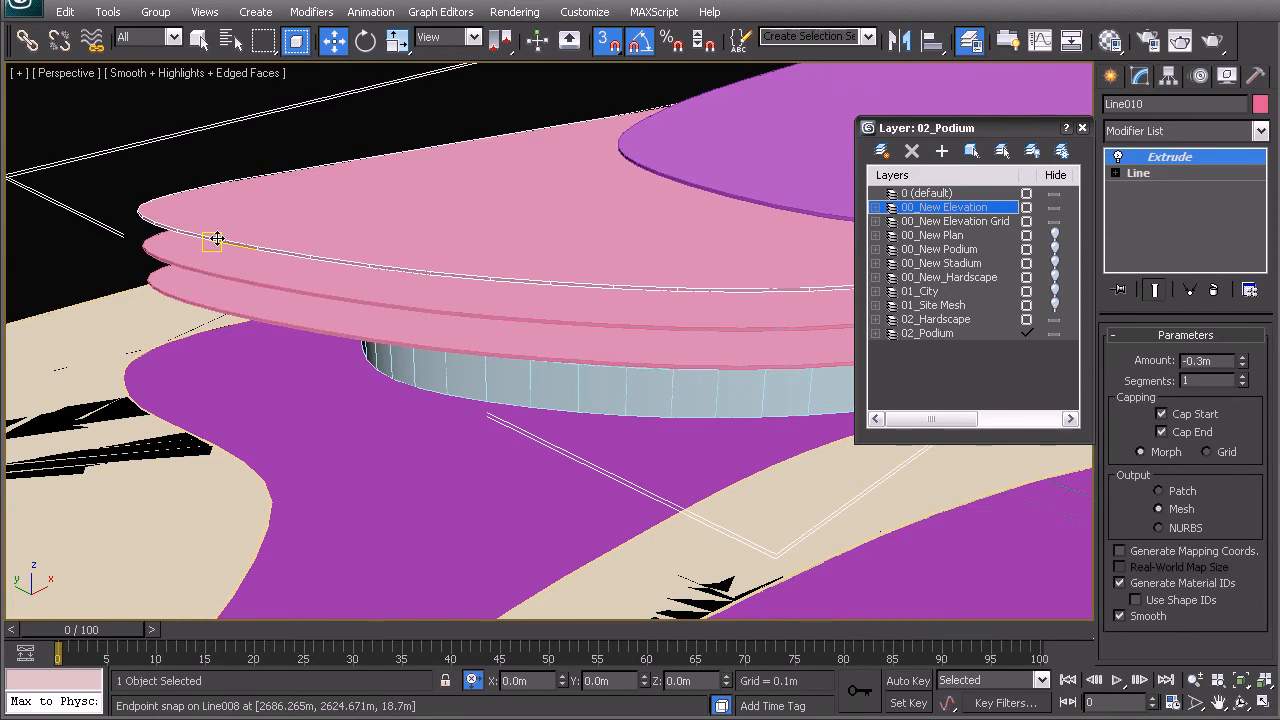
{"action": "key", "text": "F3"}
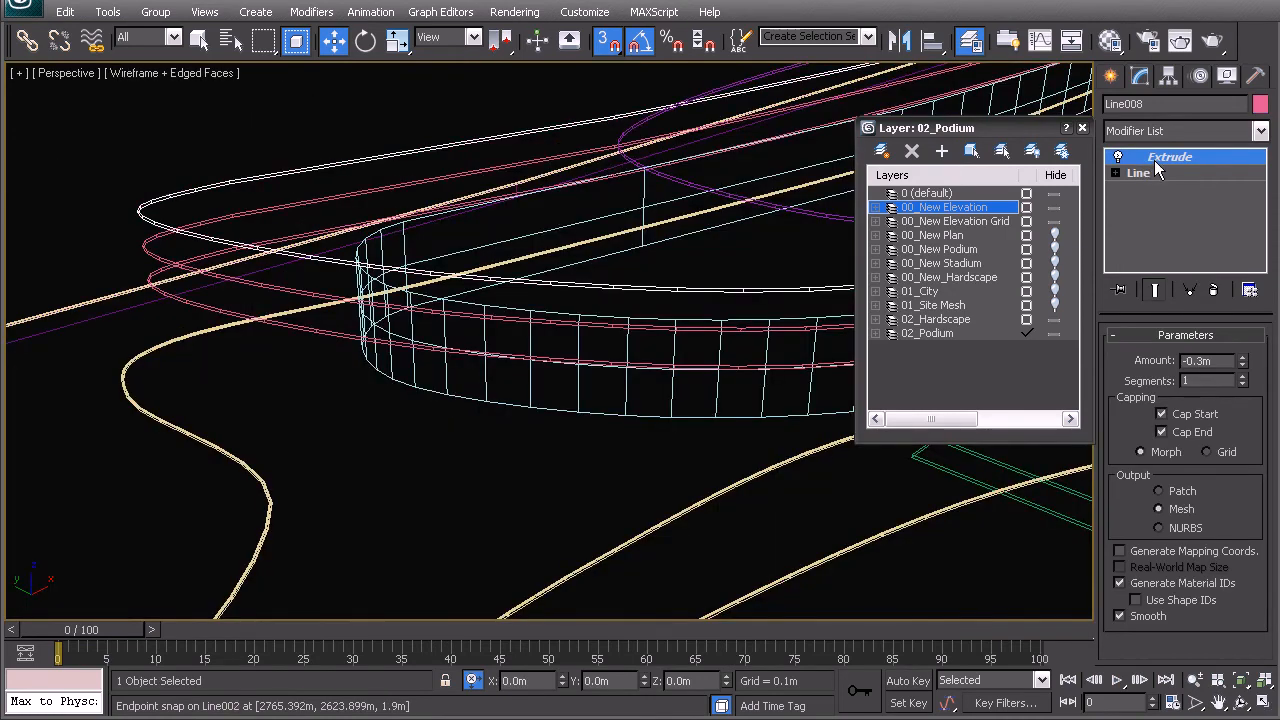
{"action": "right_click", "coordinate": [1158, 168]}
{"action": "left_click", "coordinate": [1140, 185]}
{"action": "left_click", "coordinate": [1177, 132]}
{"action": "scroll", "coordinate": [1160, 550], "scroll_direction": "down", "scroll_amount": 20}
{"action": "left_click", "coordinate": [1165, 566]}
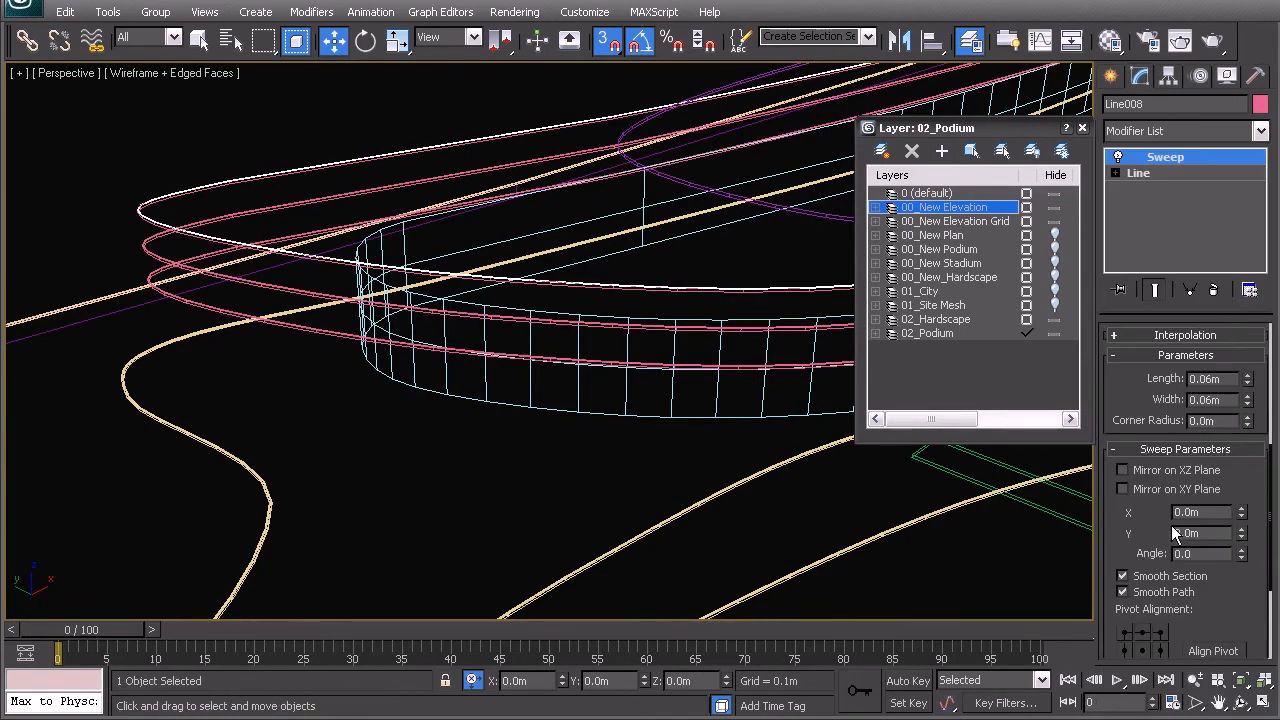
Set the Sweep section's width to 0.2 m and its length to 1 m.
{"action": "scroll", "coordinate": [1225, 632], "scroll_direction": "down", "scroll_amount": 2}
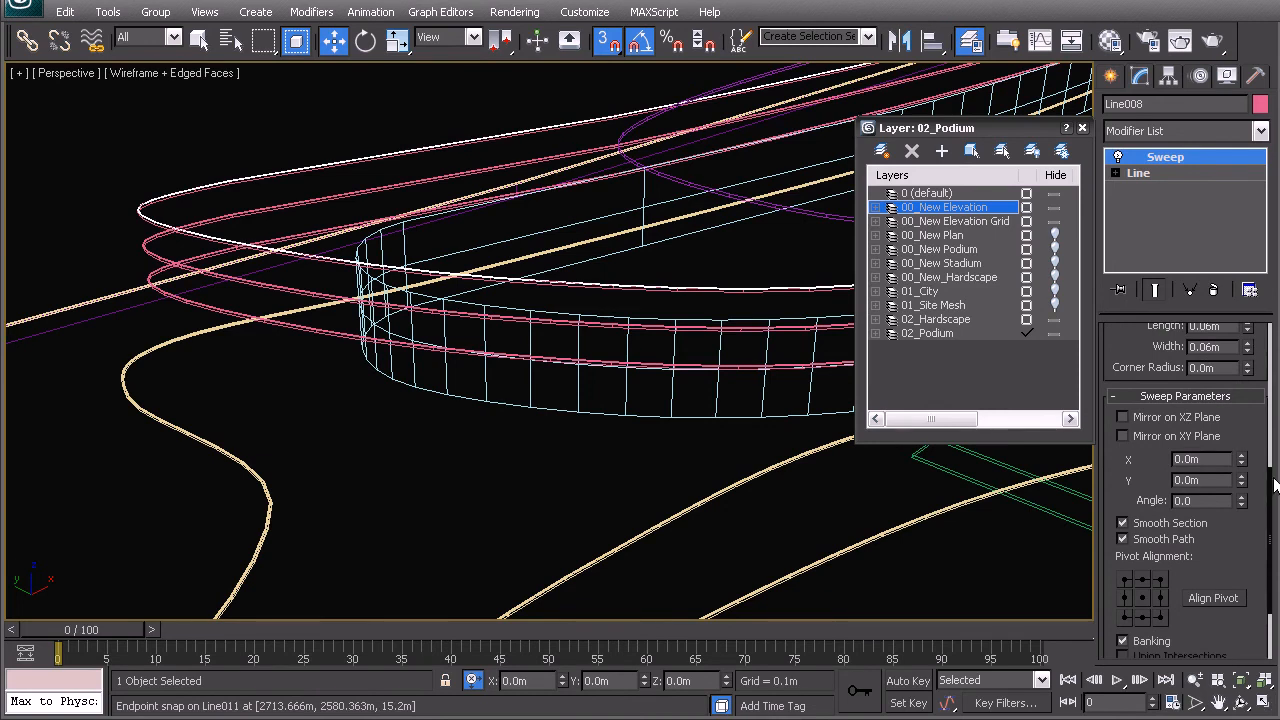
{"action": "left_click_drag", "start_coordinate": [1270, 482], "coordinate": [1268, 416]}
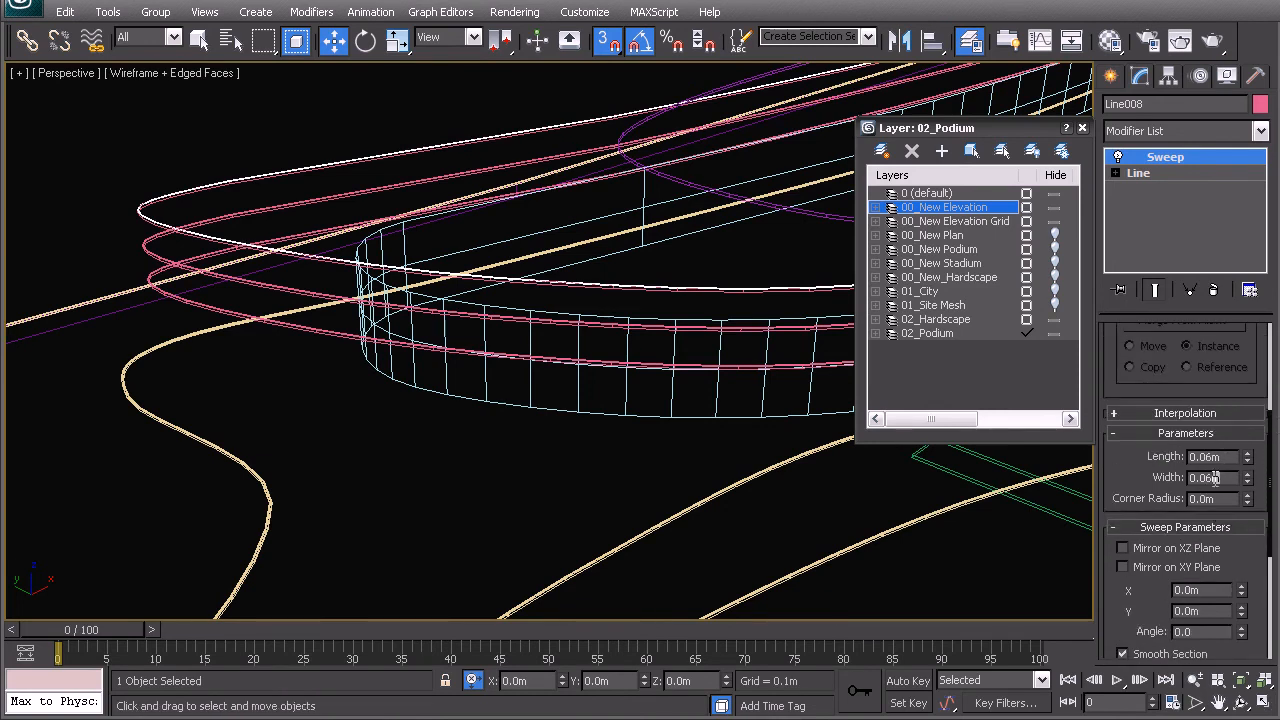
{"action": "type", "text": "0.2"}
{"action": "key", "text": "Return"}
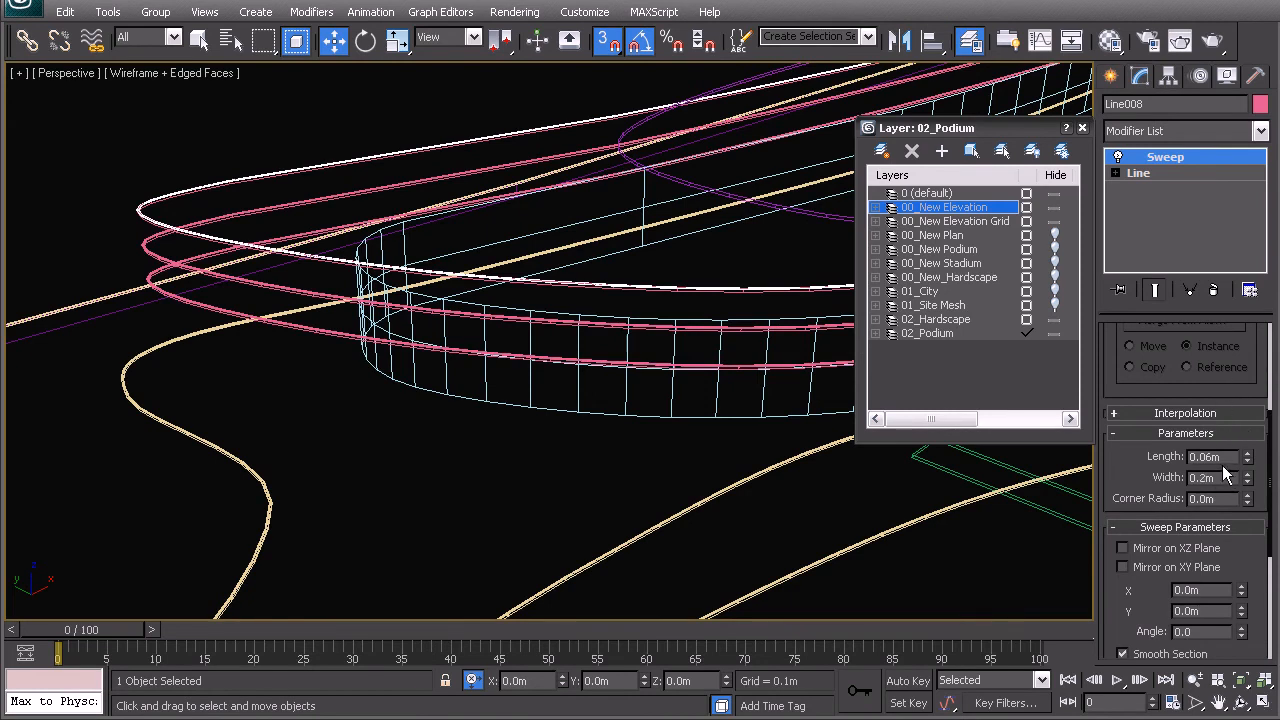
{"action": "key", "text": "Return"}
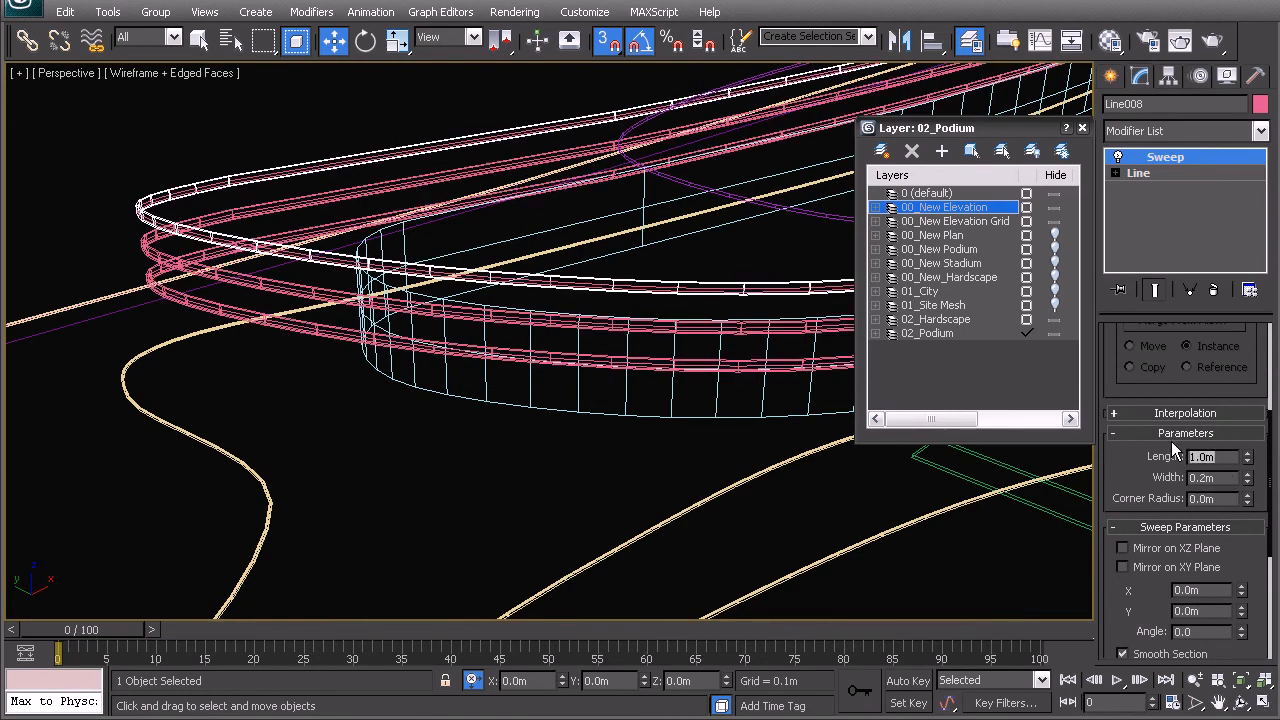
Set the Sweep's pivot alignment to the bottom-left corner and check the pink borders with the modifier switched off and on.
{"action": "scroll", "coordinate": [1122, 586], "scroll_direction": "down", "scroll_amount": 3}
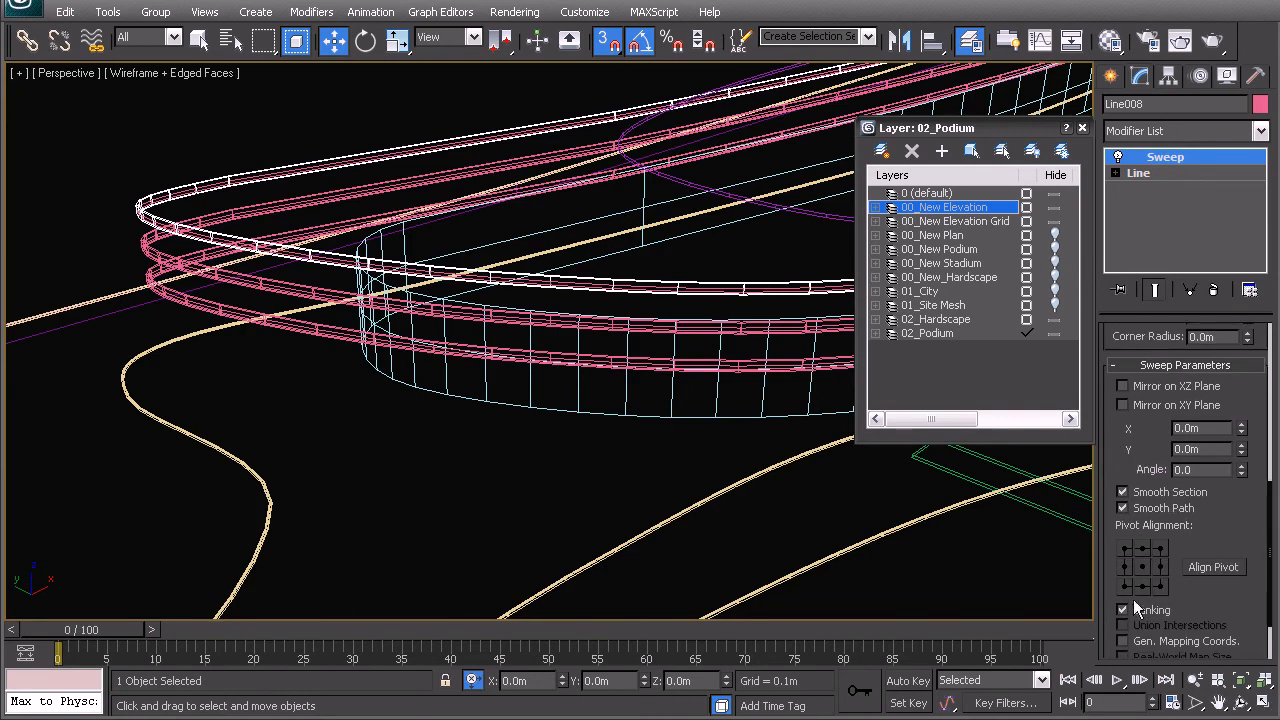
{"action": "scroll", "coordinate": [503, 380], "scroll_direction": "up", "scroll_amount": 6}
{"action": "middle_click_drag", "start_coordinate": [474, 388], "coordinate": [528, 346]}
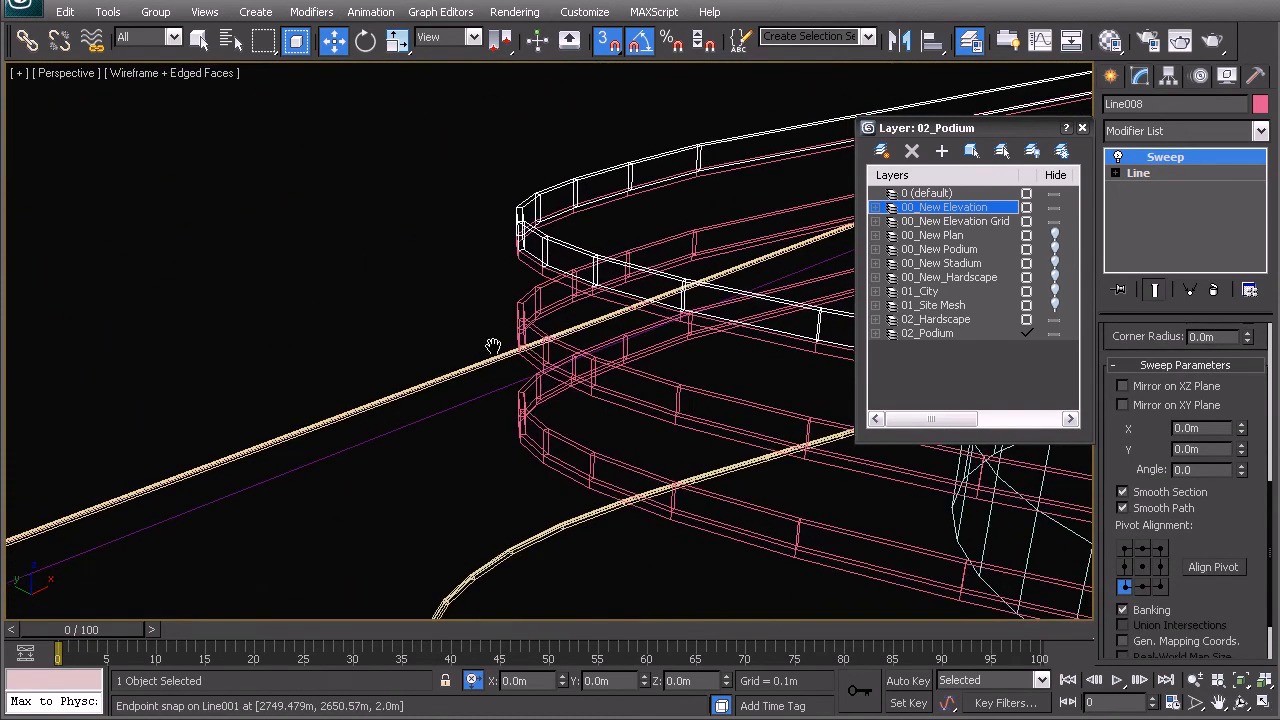
{"action": "key", "text": "F3"}
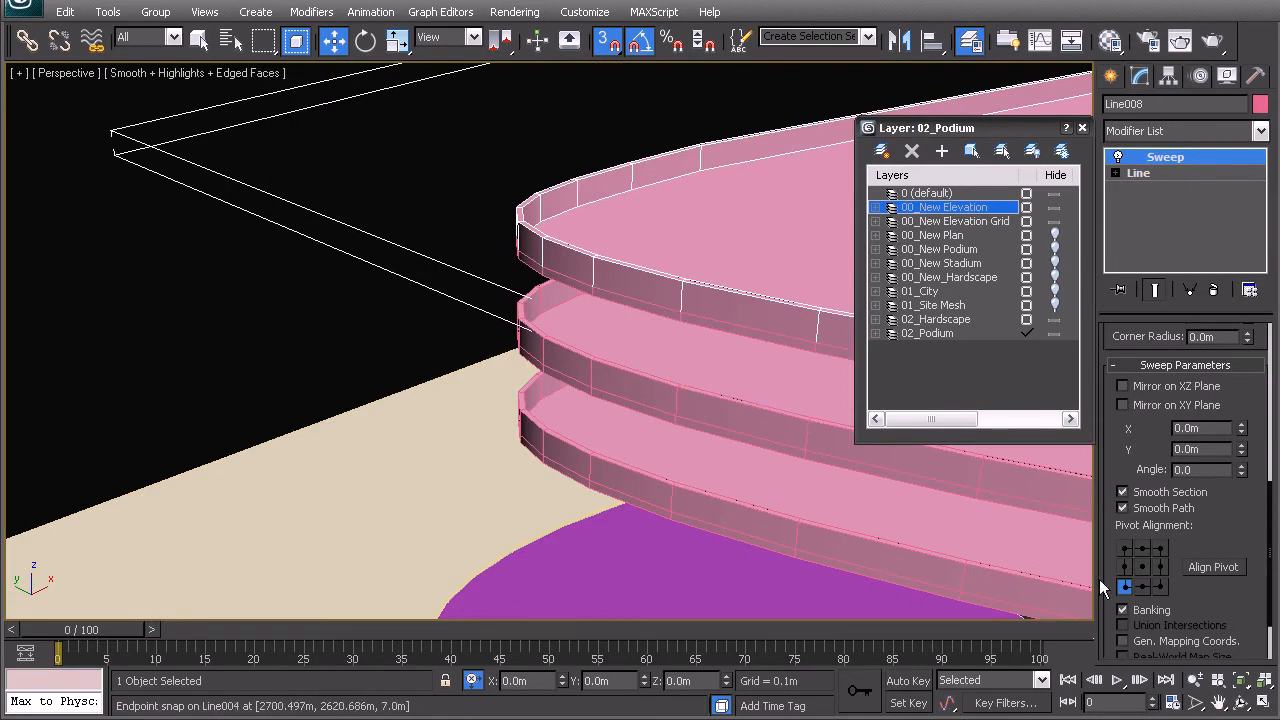
{"action": "left_click", "coordinate": [1118, 158]}
{"action": "left_click", "coordinate": [1118, 158]}
{"action": "left_click", "coordinate": [1118, 158]}
{"action": "left_click", "coordinate": [1118, 158]}
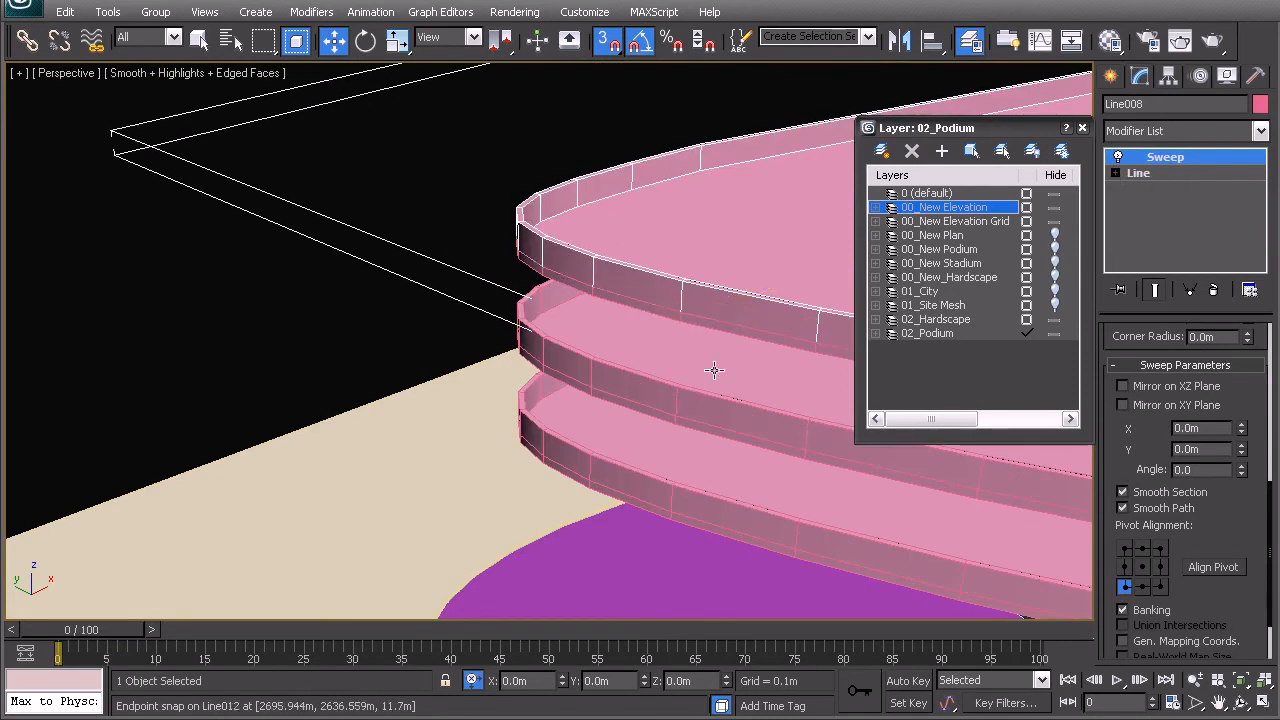
Copy the pink border's Sweep modifier and paste it as an instance onto the purple top outline, replacing its Extrude modifier.
{"action": "middle_click_drag", "start_coordinate": [352, 238], "coordinate": [610, 292], "text": "alt"}
{"action": "right_click", "coordinate": [1165, 157]}
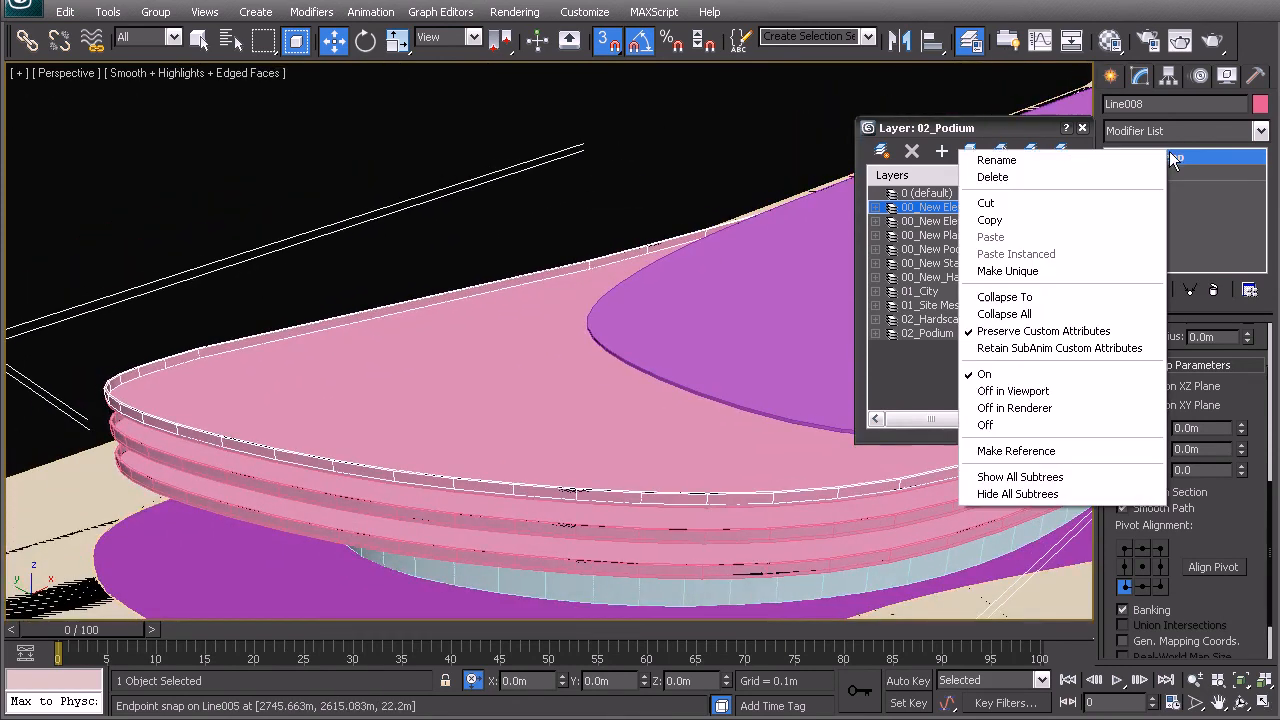
{"action": "left_click", "coordinate": [1049, 219]}
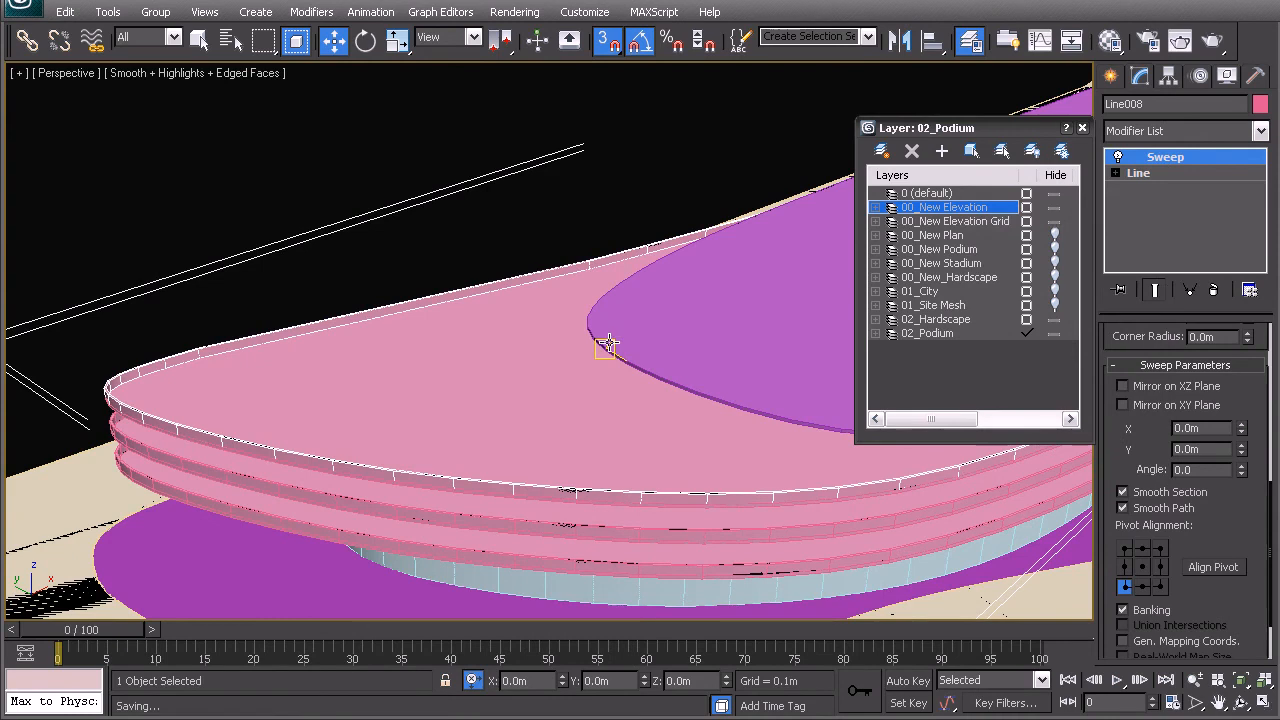
{"action": "key", "text": "F3"}
{"action": "left_click", "coordinate": [607, 348]}
{"action": "left_click", "coordinate": [1160, 157]}
{"action": "right_click", "coordinate": [1158, 158]}
{"action": "left_click", "coordinate": [1106, 176]}
{"action": "right_click", "coordinate": [1145, 156]}
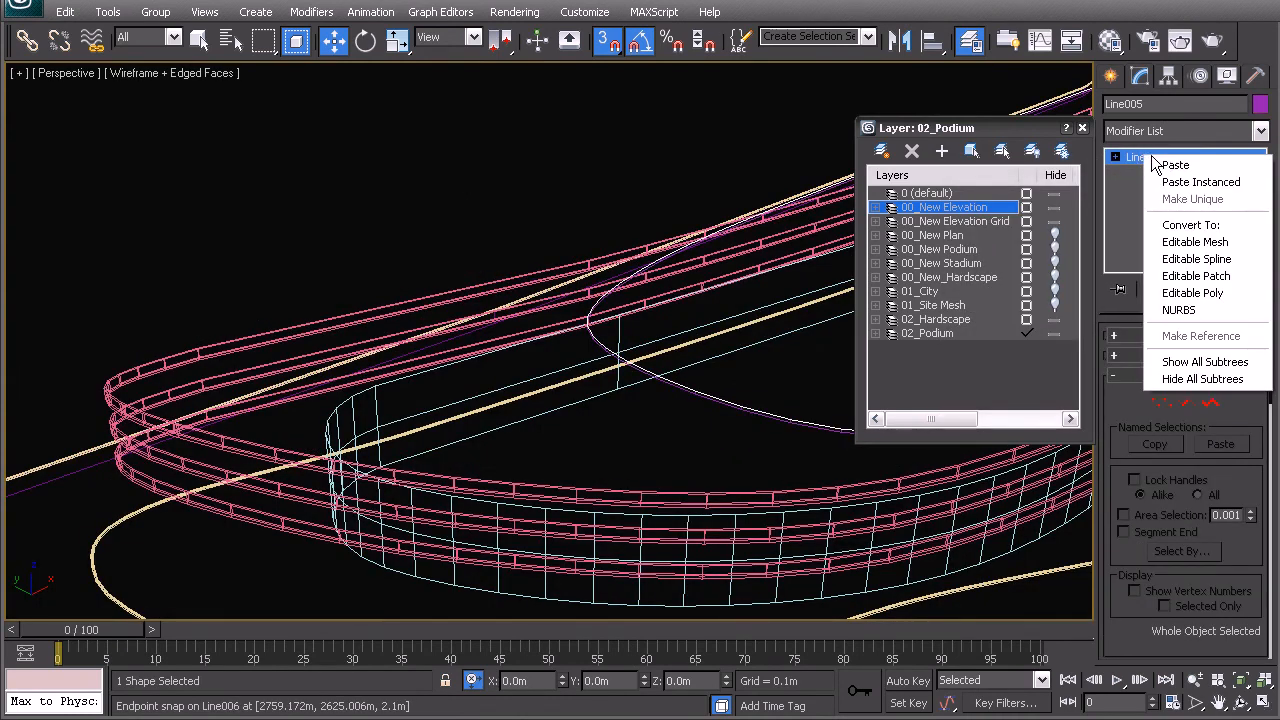
{"action": "left_click", "coordinate": [1165, 182]}
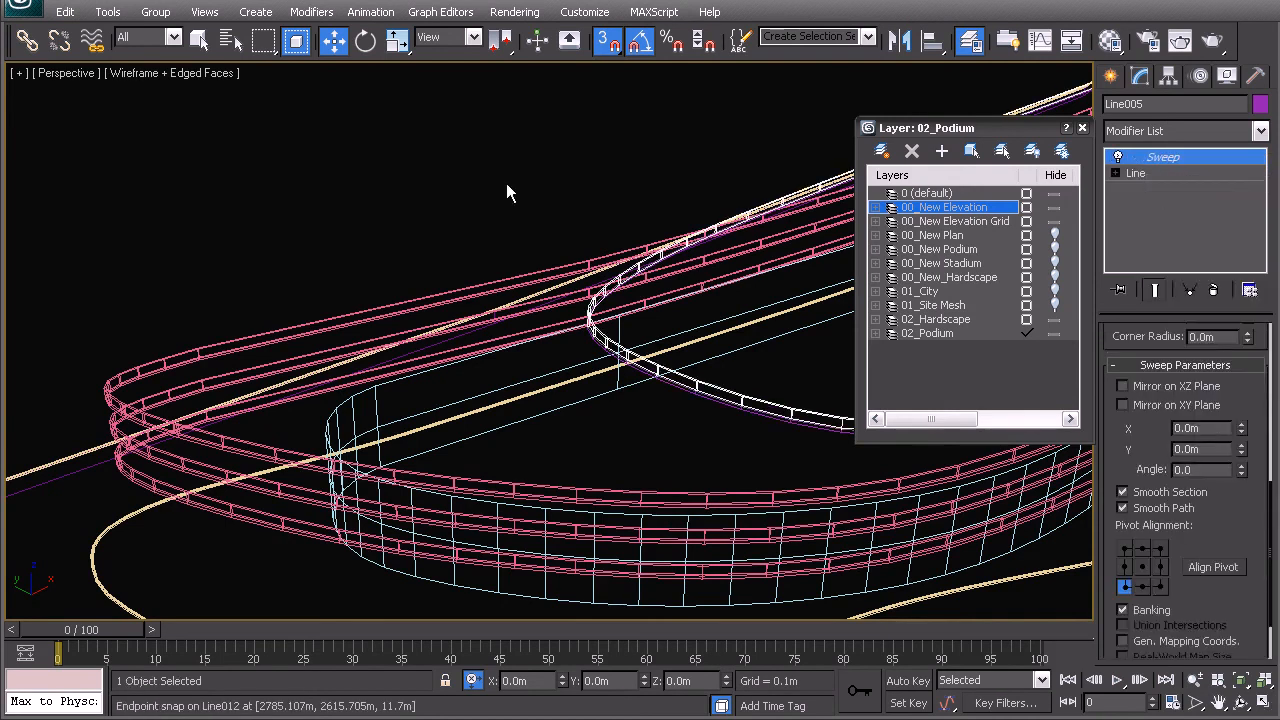
{"action": "left_click", "coordinate": [500, 190]}
Inspect the swept borders around the purple and pink slabs in shaded and wireframe views, along with the overall podium.
{"action": "key", "text": "F3"}
{"action": "middle_click_drag", "start_coordinate": [526, 323], "coordinate": [603, 316]}
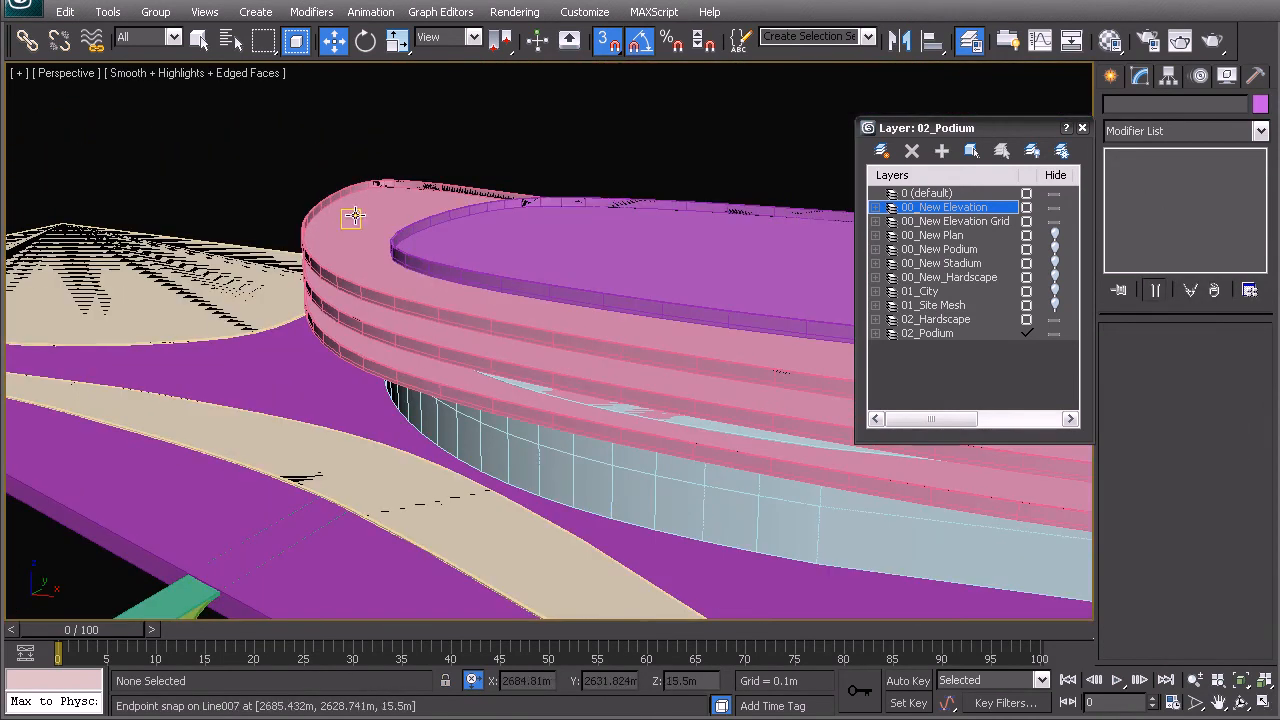
{"action": "middle_click_drag", "start_coordinate": [529, 431], "coordinate": [538, 357]}
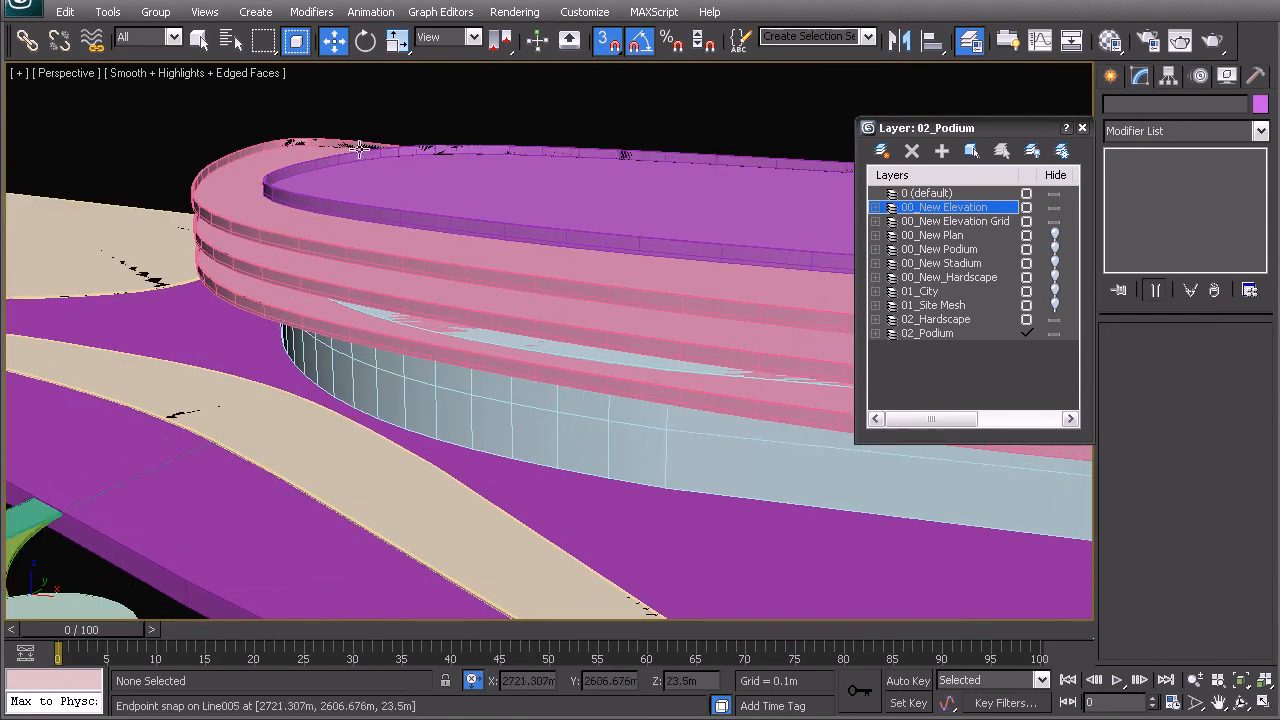
{"action": "scroll", "coordinate": [423, 163], "scroll_direction": "down", "scroll_amount": 10}
{"action": "key", "text": "F3"}
{"action": "middle_click_drag", "start_coordinate": [424, 367], "coordinate": [560, 383], "text": "alt"}
{"action": "scroll", "coordinate": [560, 383], "scroll_direction": "up", "scroll_amount": 5}
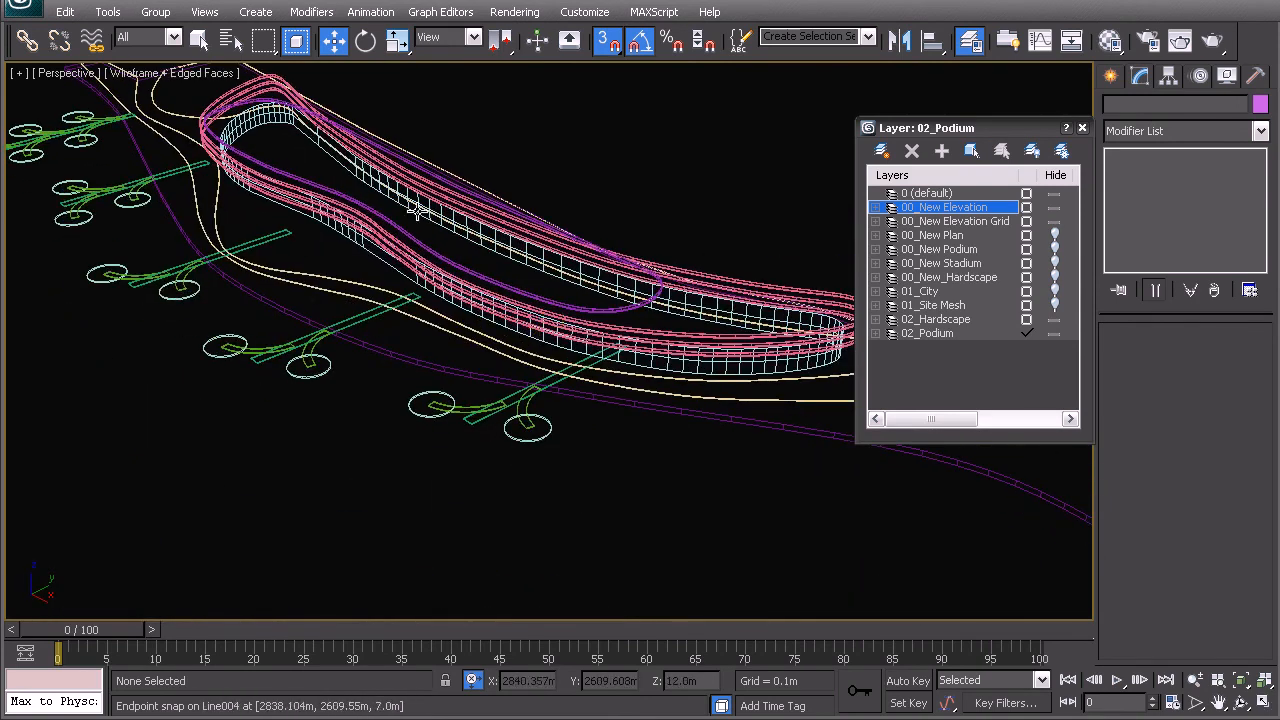
{"action": "middle_click_drag", "start_coordinate": [474, 422], "coordinate": [579, 323]}
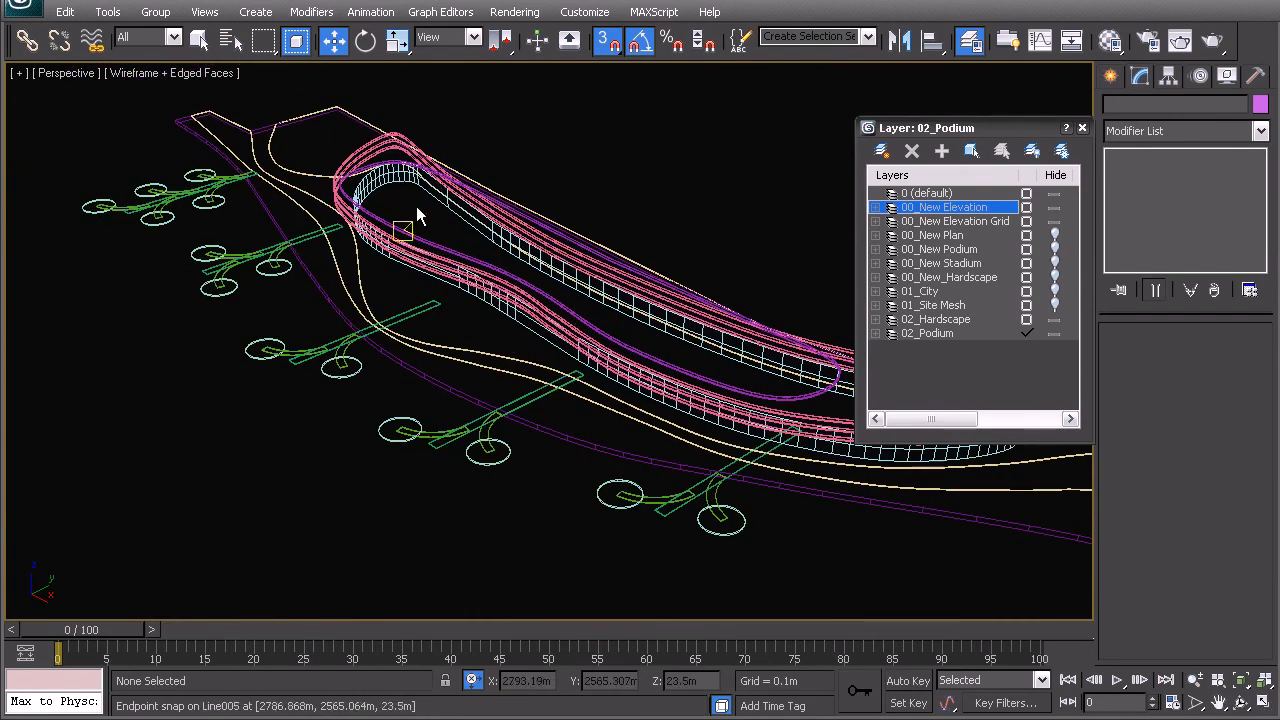
{"action": "scroll", "coordinate": [563, 378], "scroll_direction": "down", "scroll_amount": 6}
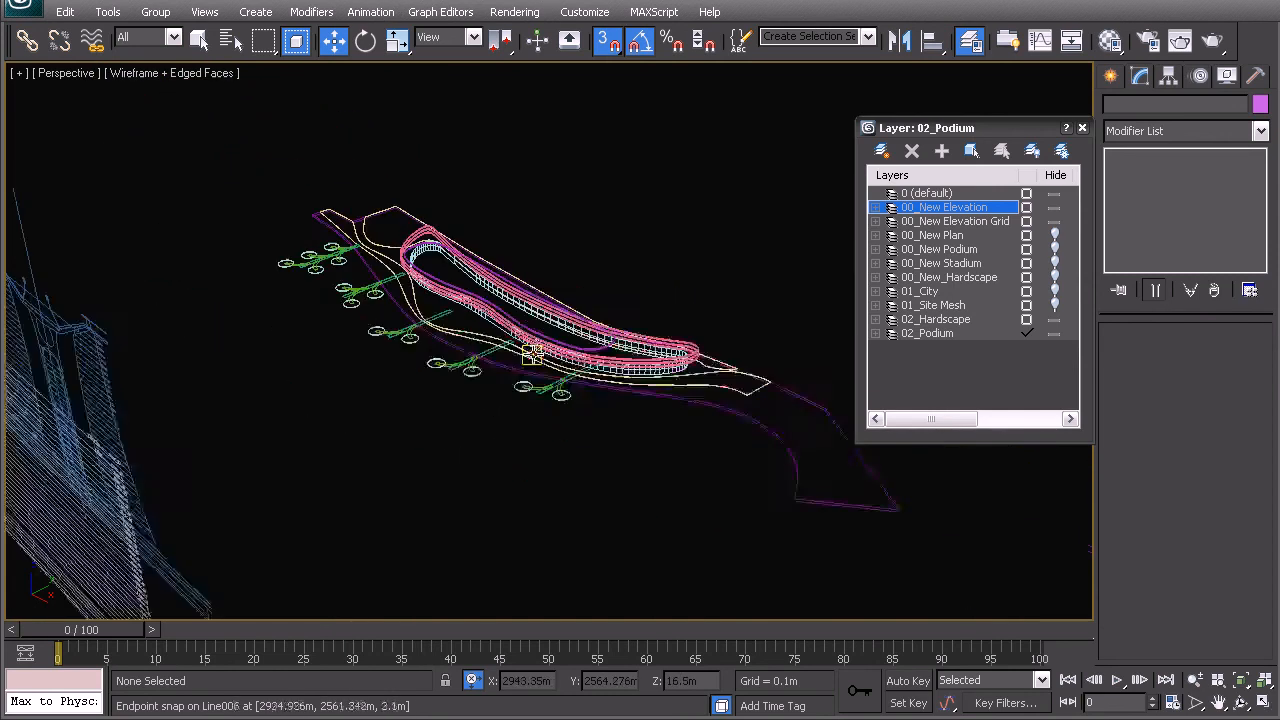
{"action": "middle_click_drag", "start_coordinate": [428, 395], "coordinate": [520, 400], "text": "alt"}
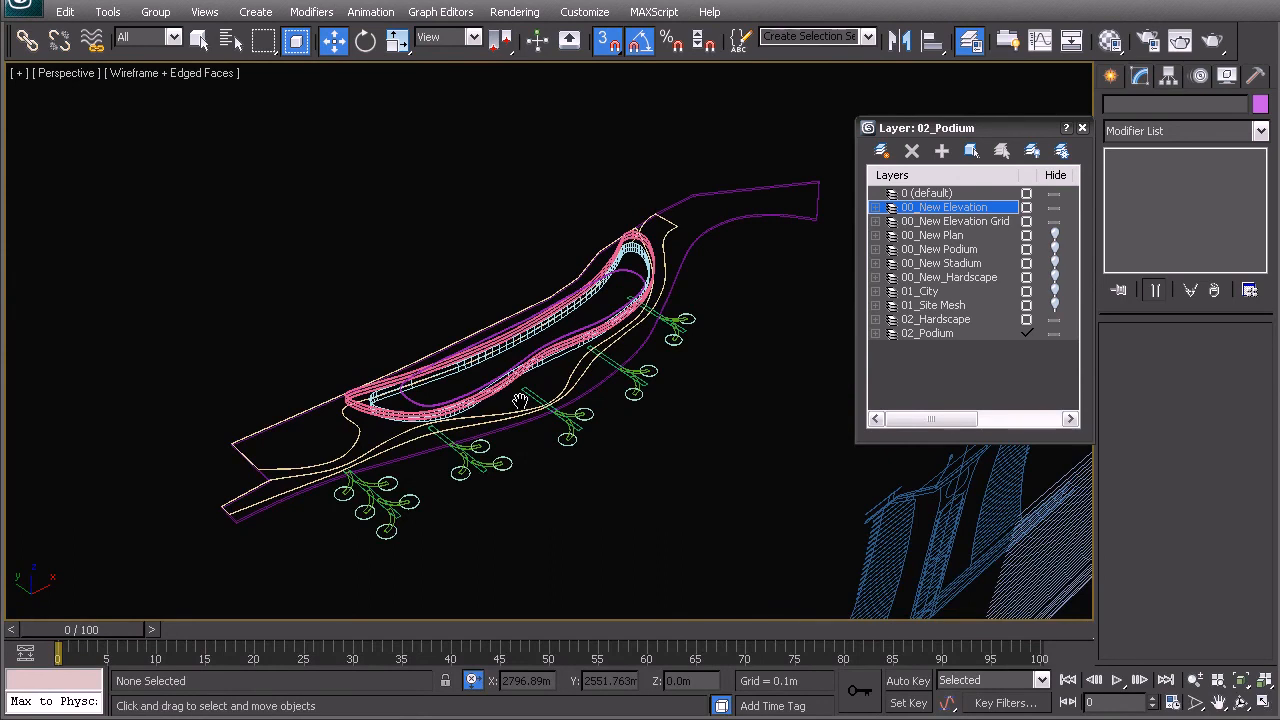
{"action": "middle_click_drag", "start_coordinate": [509, 428], "coordinate": [512, 404]}
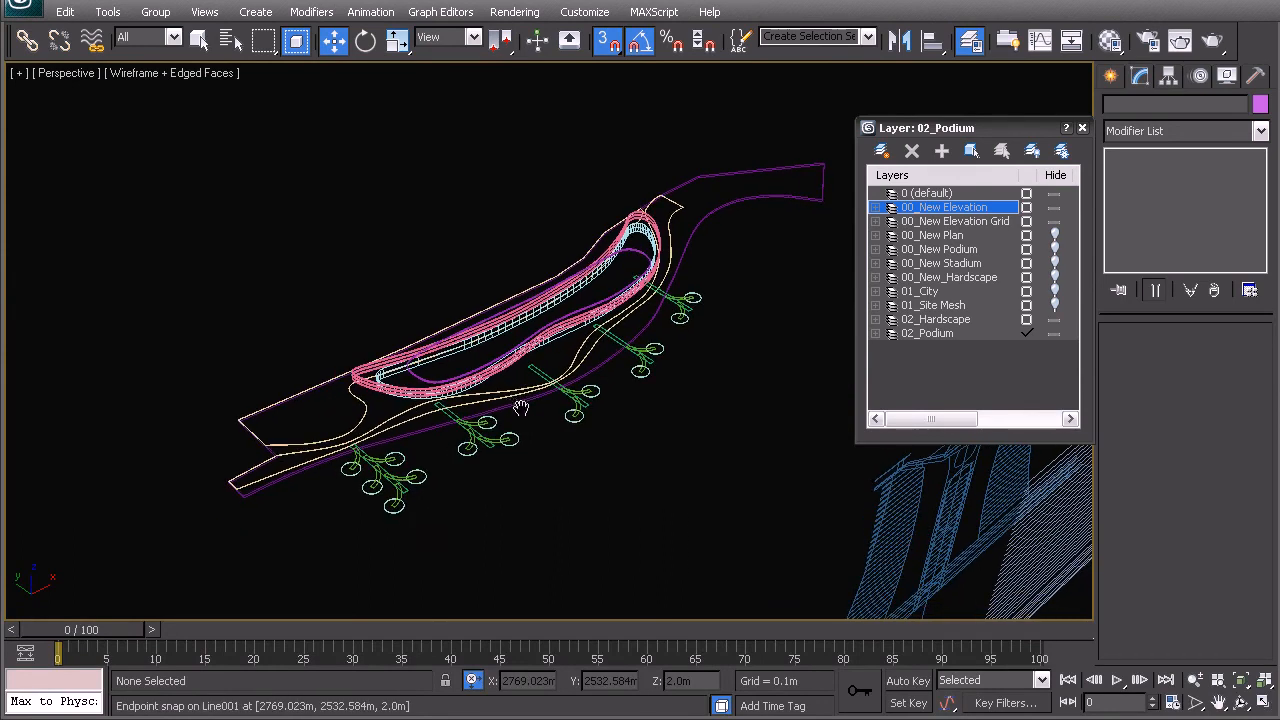